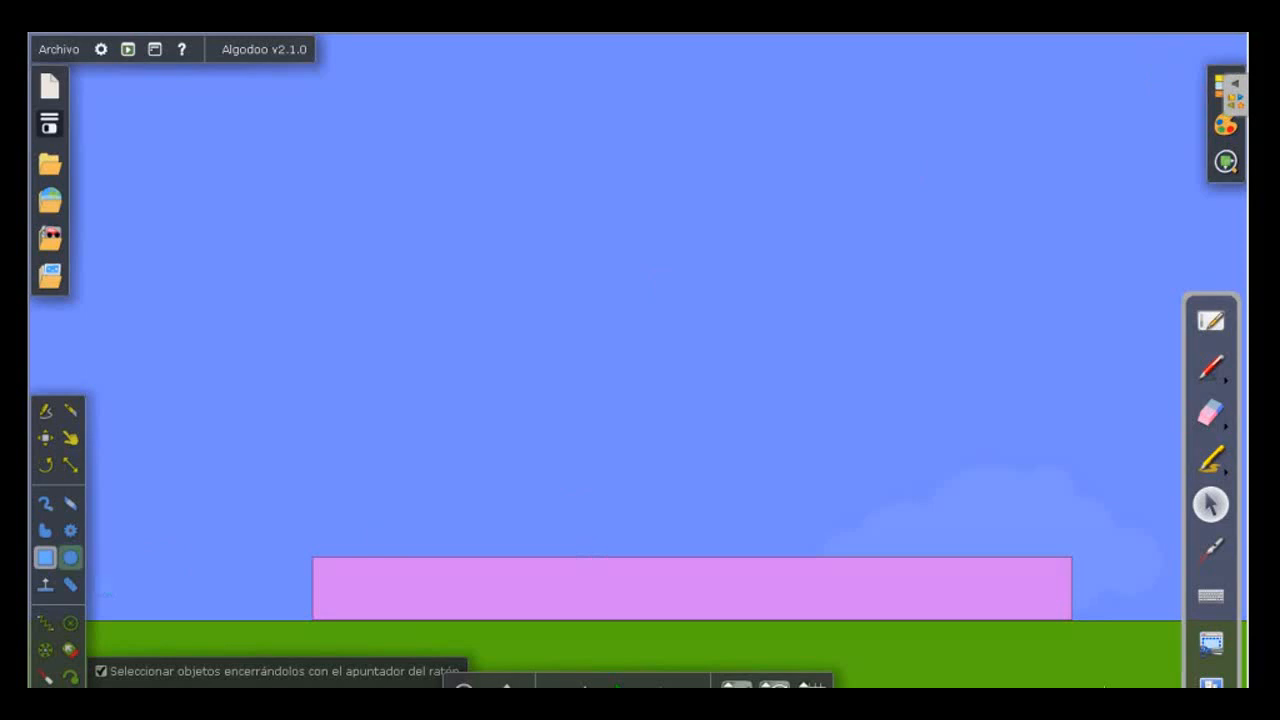
Draw a small circle just above the pink block's left end and run the simulation until it rests on the block.
{"action": "left_click", "coordinate": [70, 557]}
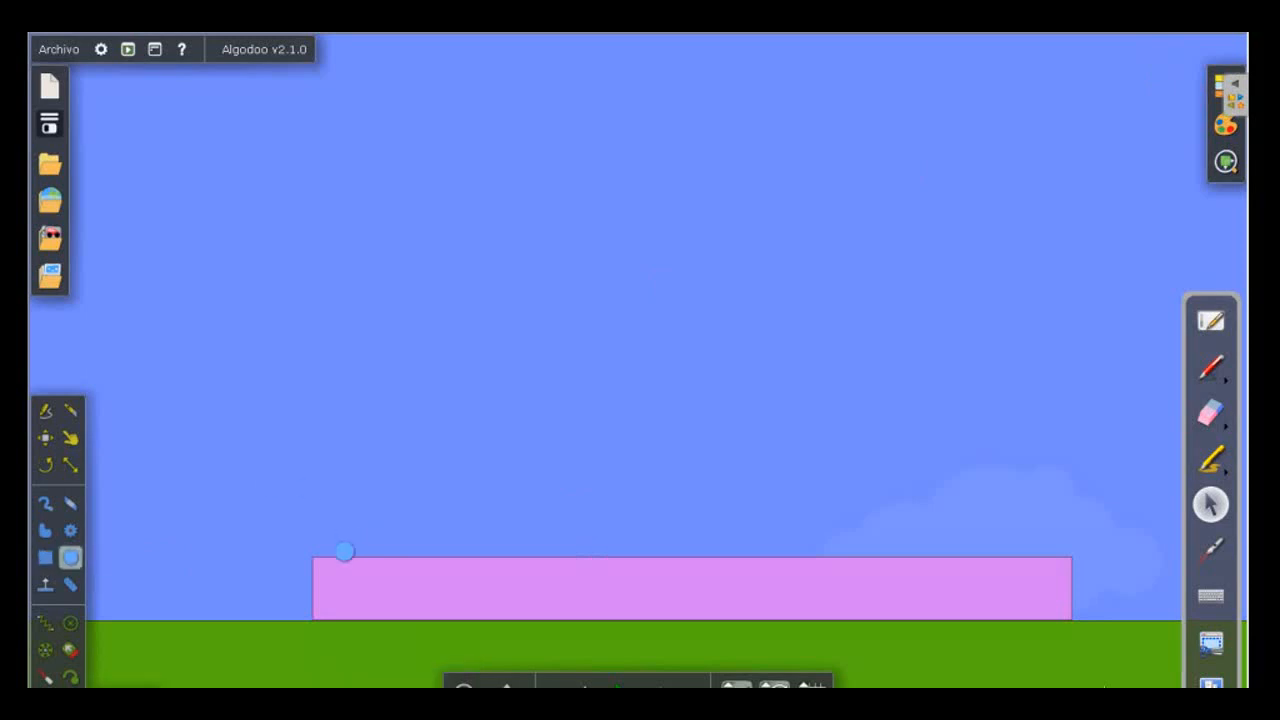
{"action": "left_click_drag", "start_coordinate": [322, 533], "coordinate": [356, 567]}
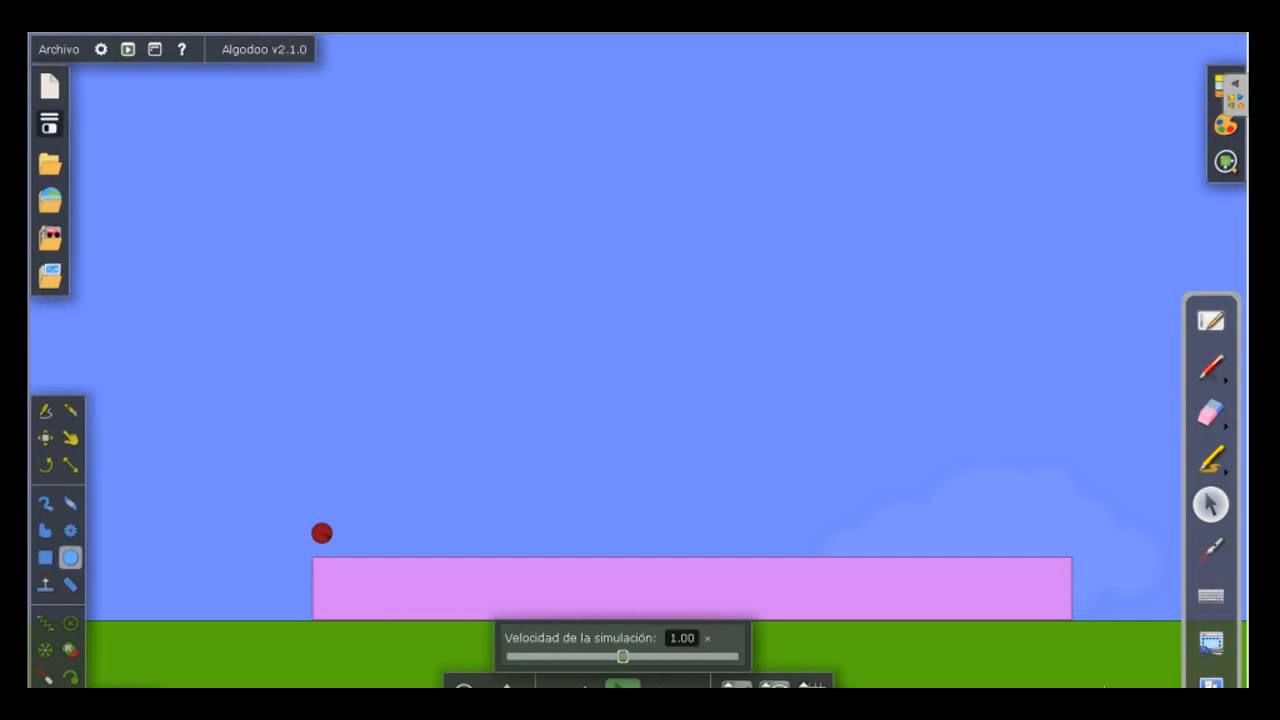
{"action": "left_click", "coordinate": [622, 686]}
{"action": "left_click", "coordinate": [622, 686]}
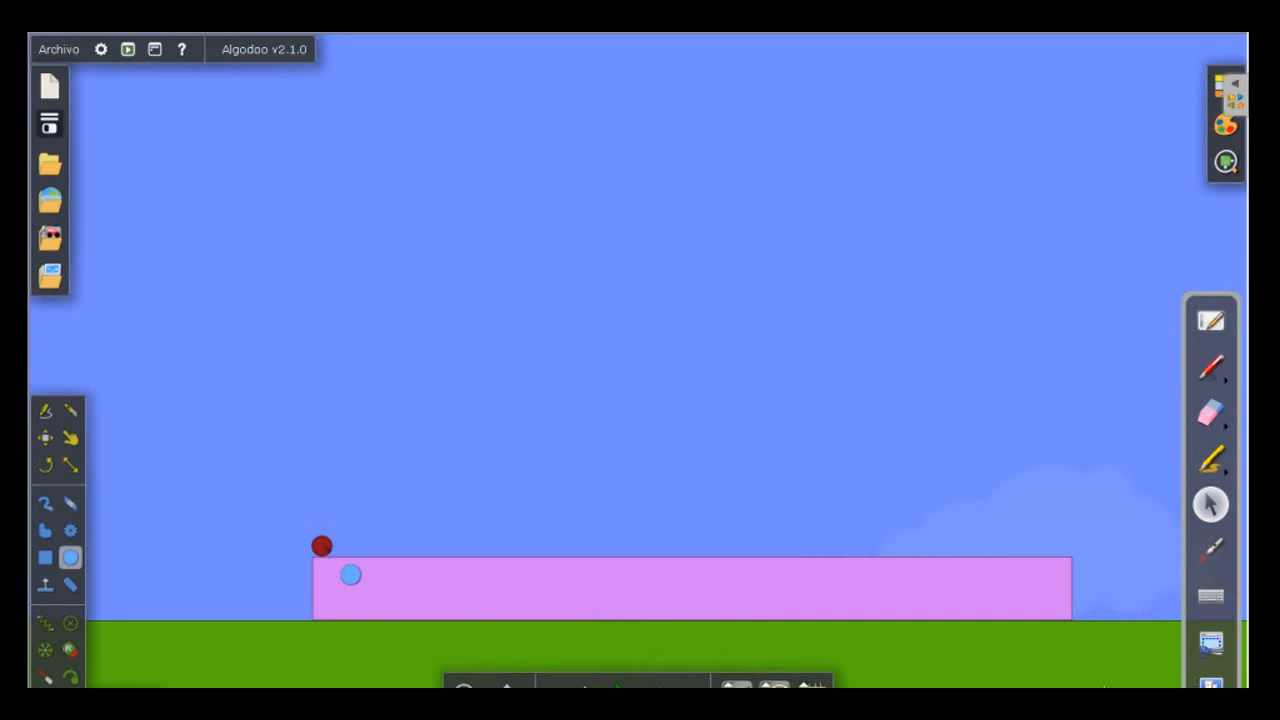
Set the material for new objects to Caucho with friction 0 and restitution 1.000.
{"action": "left_click", "coordinate": [323, 547]}
{"action": "left_click", "coordinate": [1226, 86]}
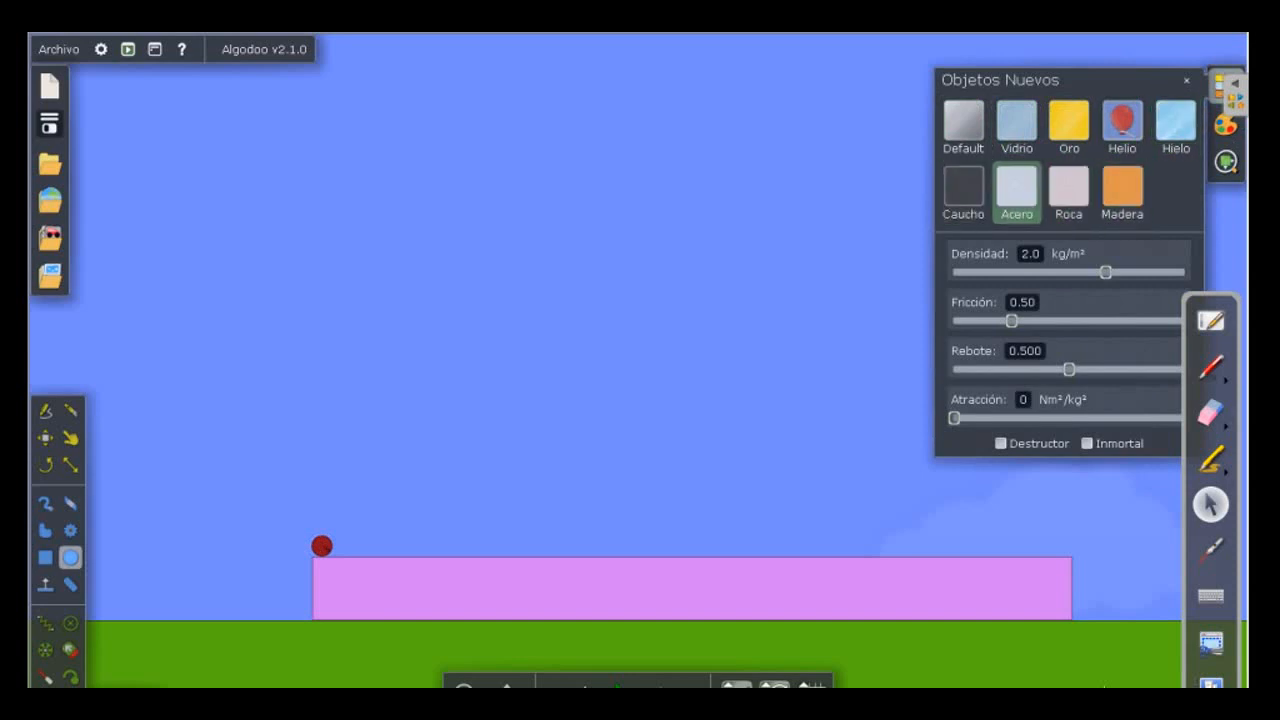
{"action": "left_click", "coordinate": [963, 188]}
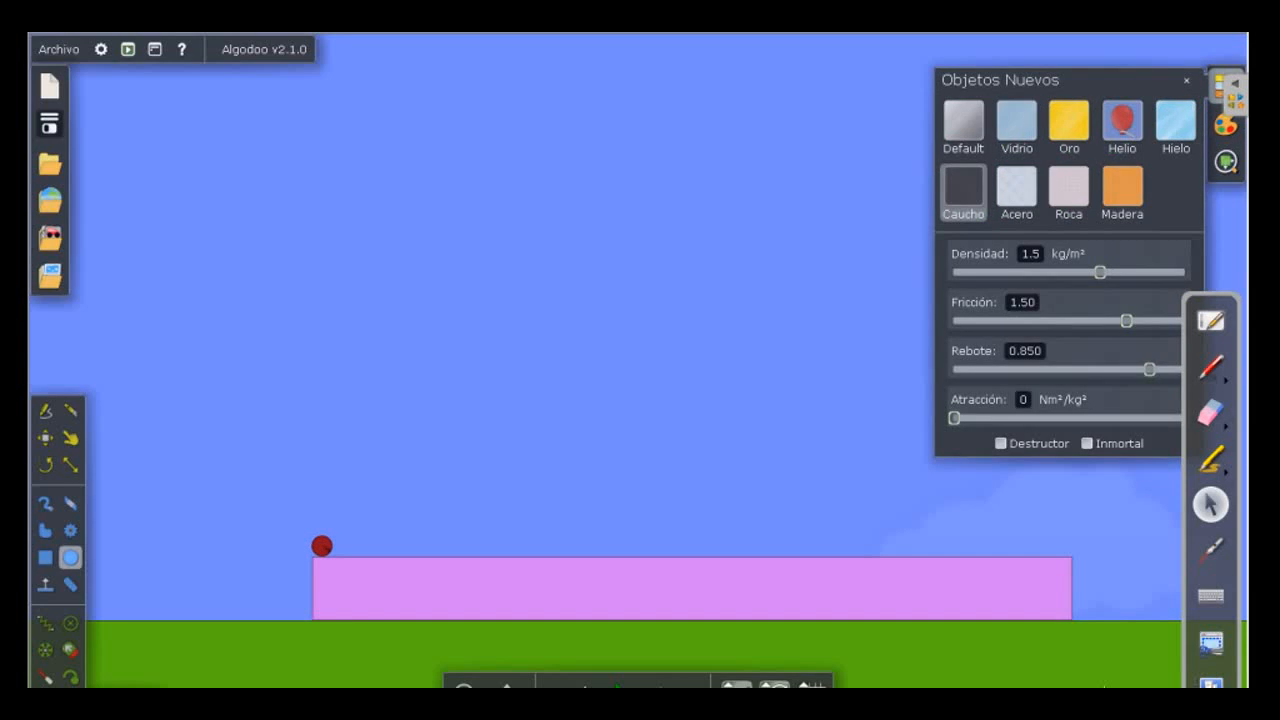
{"action": "left_click", "coordinate": [1017, 192]}
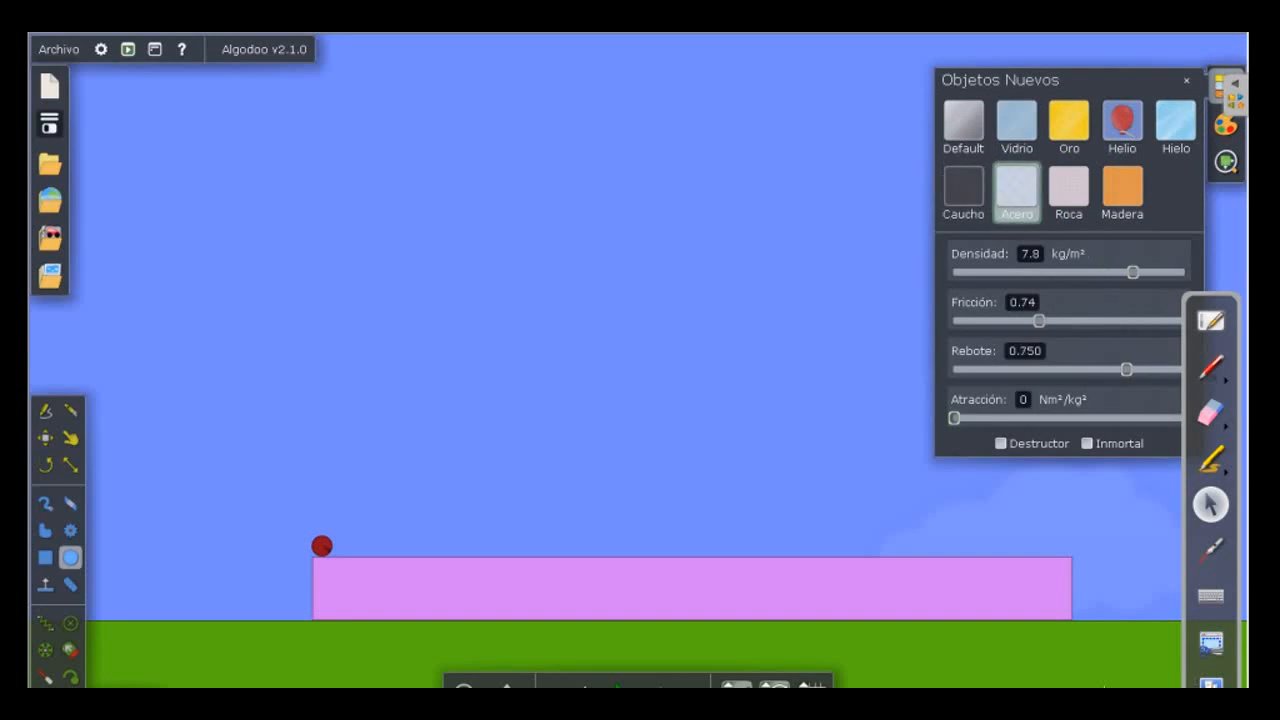
{"action": "left_click", "coordinate": [964, 192]}
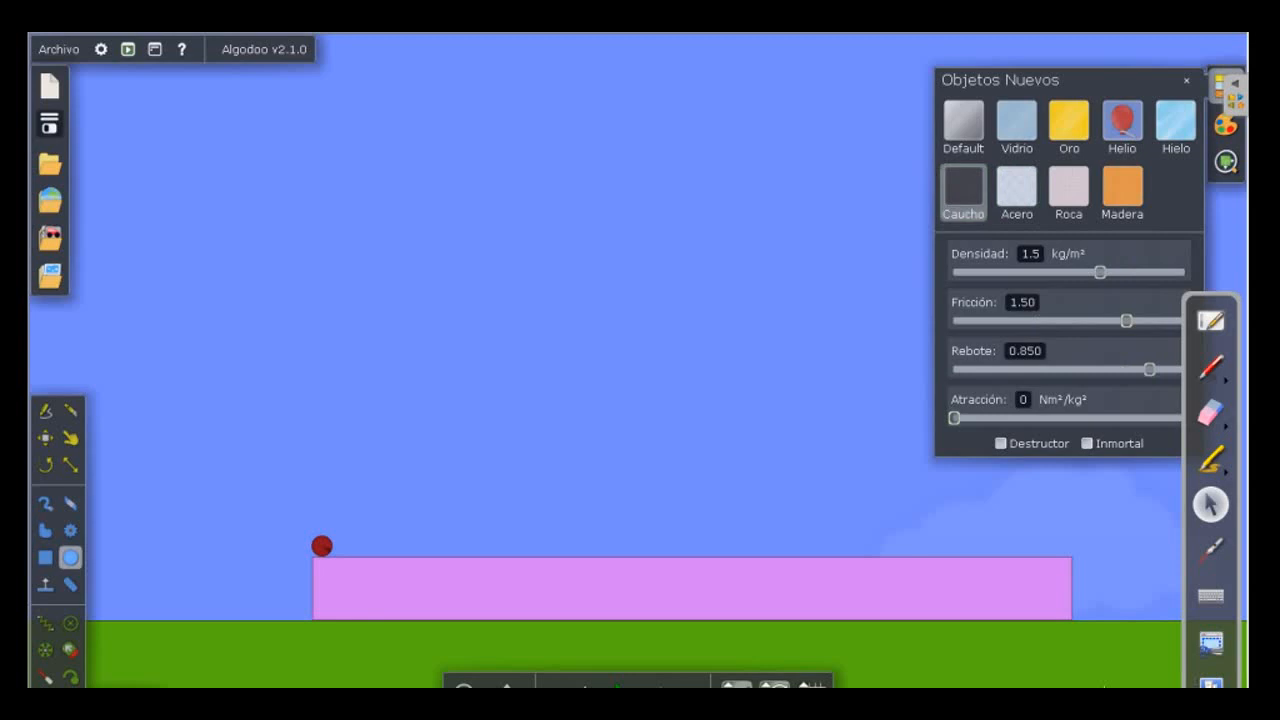
{"action": "left_click_drag", "start_coordinate": [1126, 320], "coordinate": [954, 320]}
{"action": "left_click_drag", "start_coordinate": [1150, 369], "coordinate": [1182, 369]}
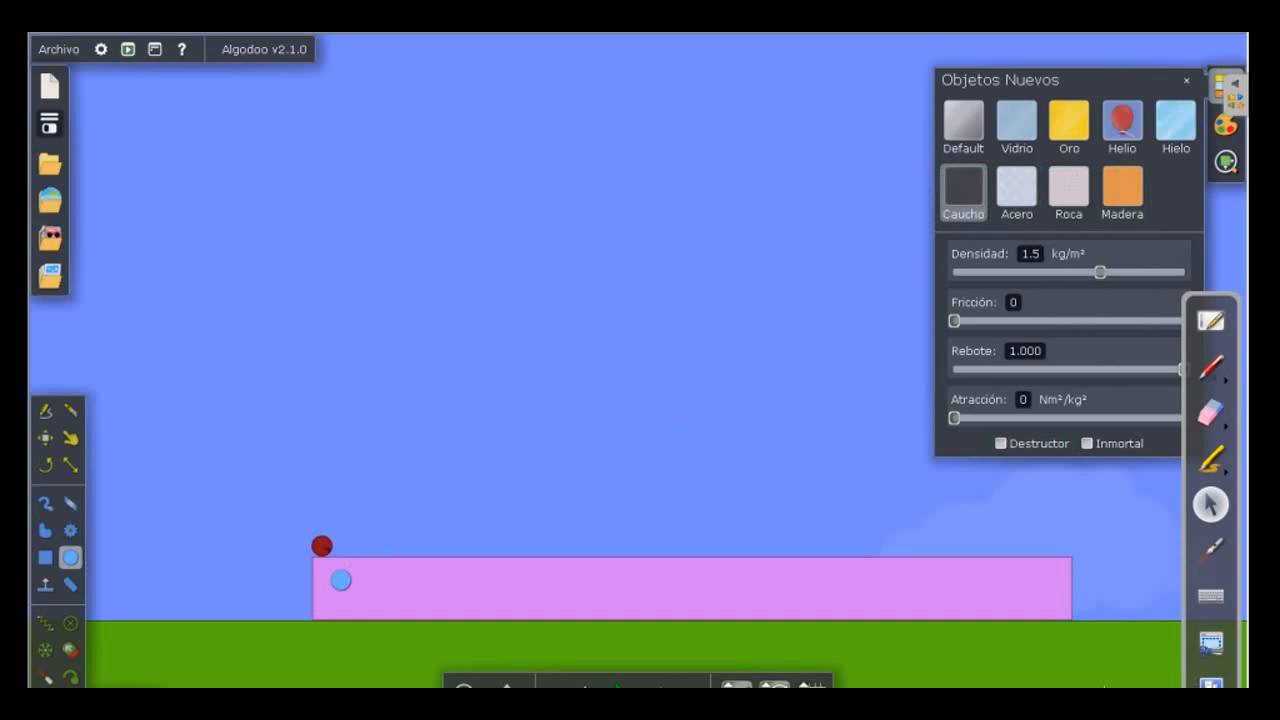
Set the red circle's mass to 0.020 kg and its friction to 0, and check its physical information.
{"action": "left_click", "coordinate": [341, 580]}
{"action": "right_click", "coordinate": [344, 578]}
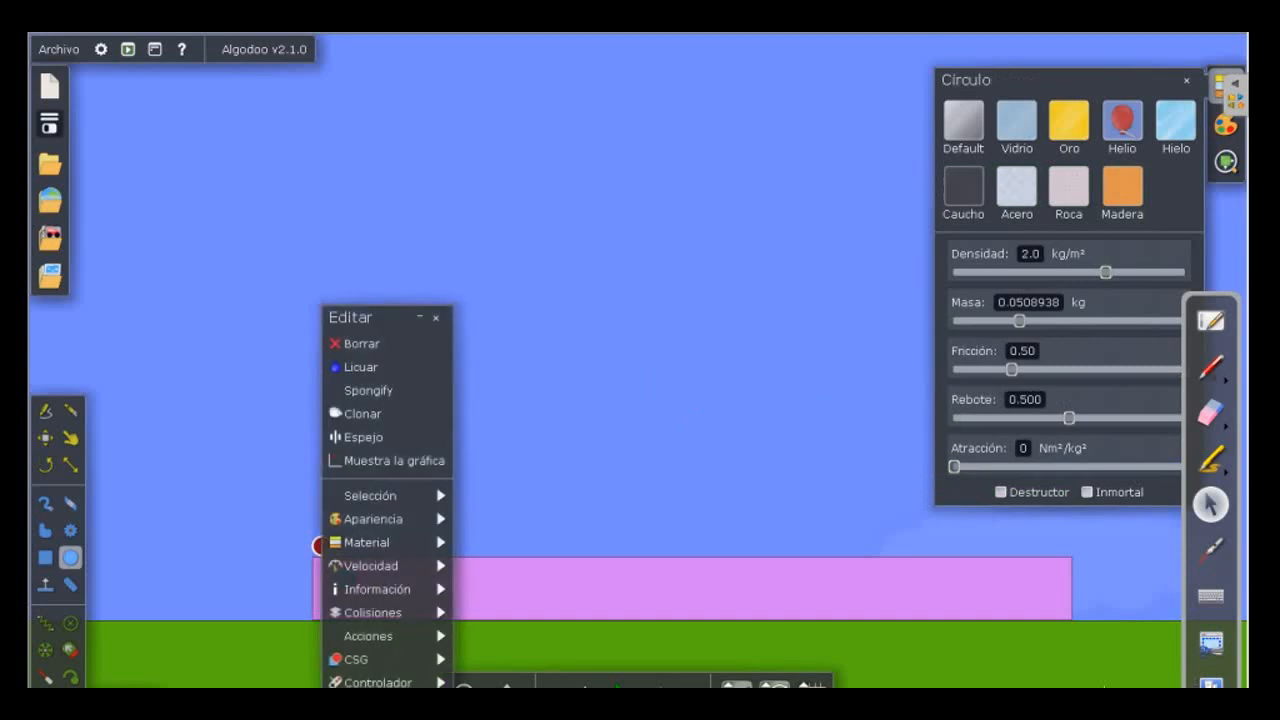
{"action": "mouse_move", "coordinate": [368, 543]}
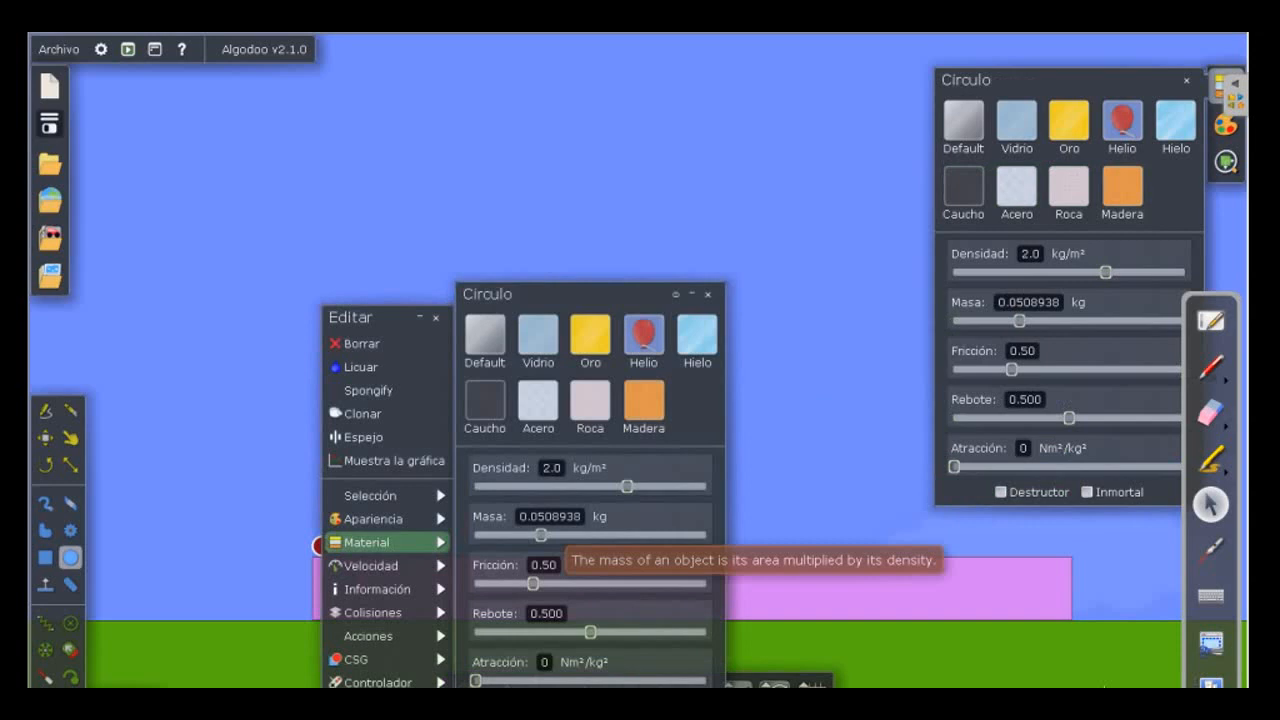
{"action": "left_click_drag", "start_coordinate": [541, 535], "coordinate": [525, 535]}
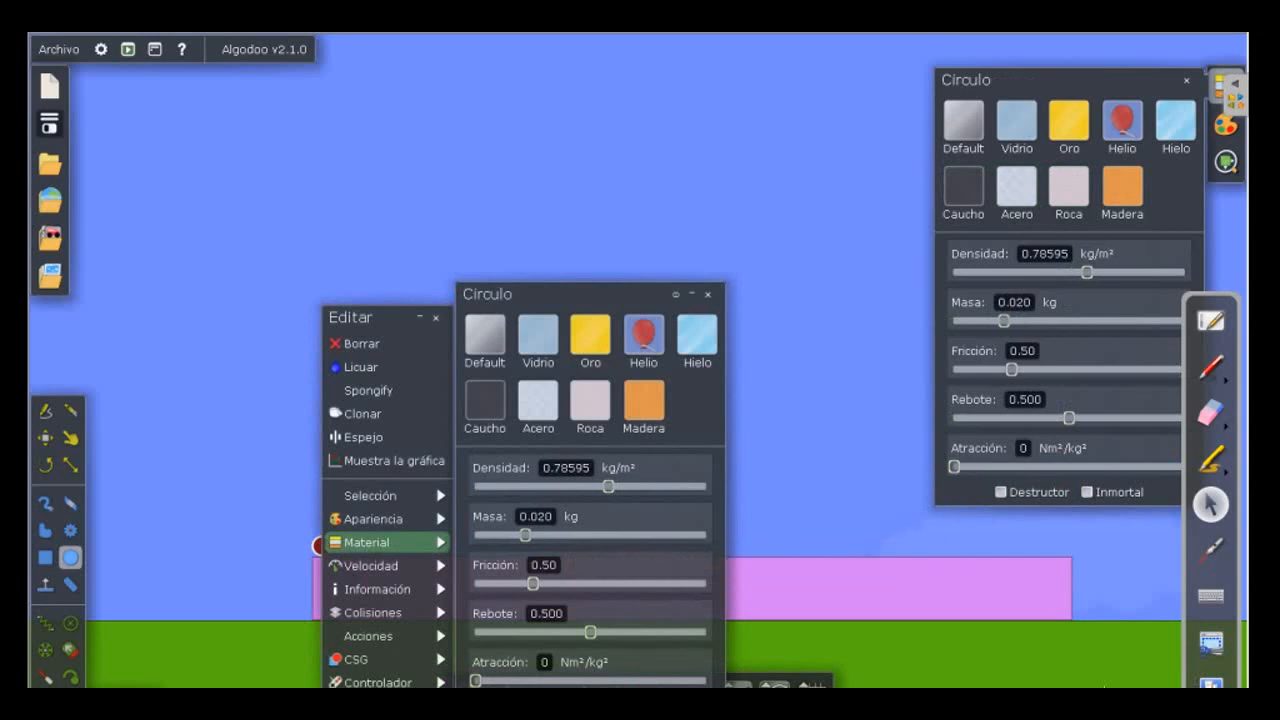
{"action": "left_click_drag", "start_coordinate": [533, 583], "coordinate": [476, 583]}
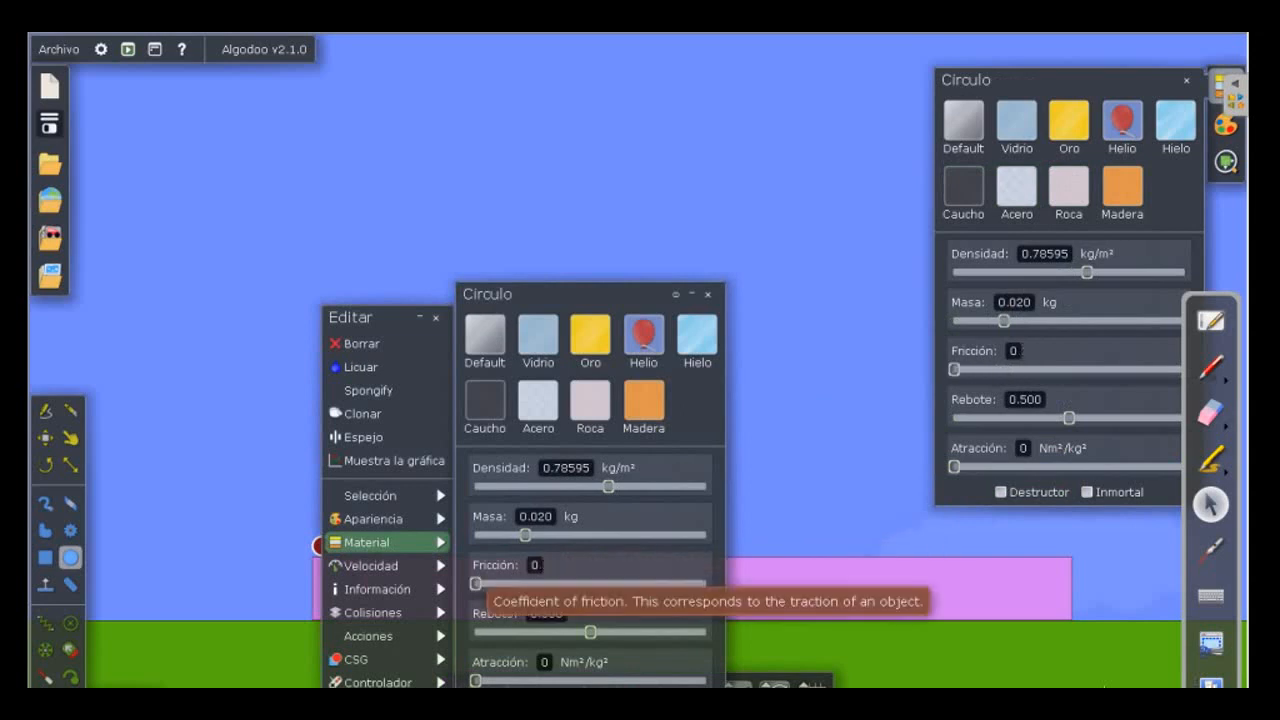
{"action": "mouse_move", "coordinate": [380, 589]}
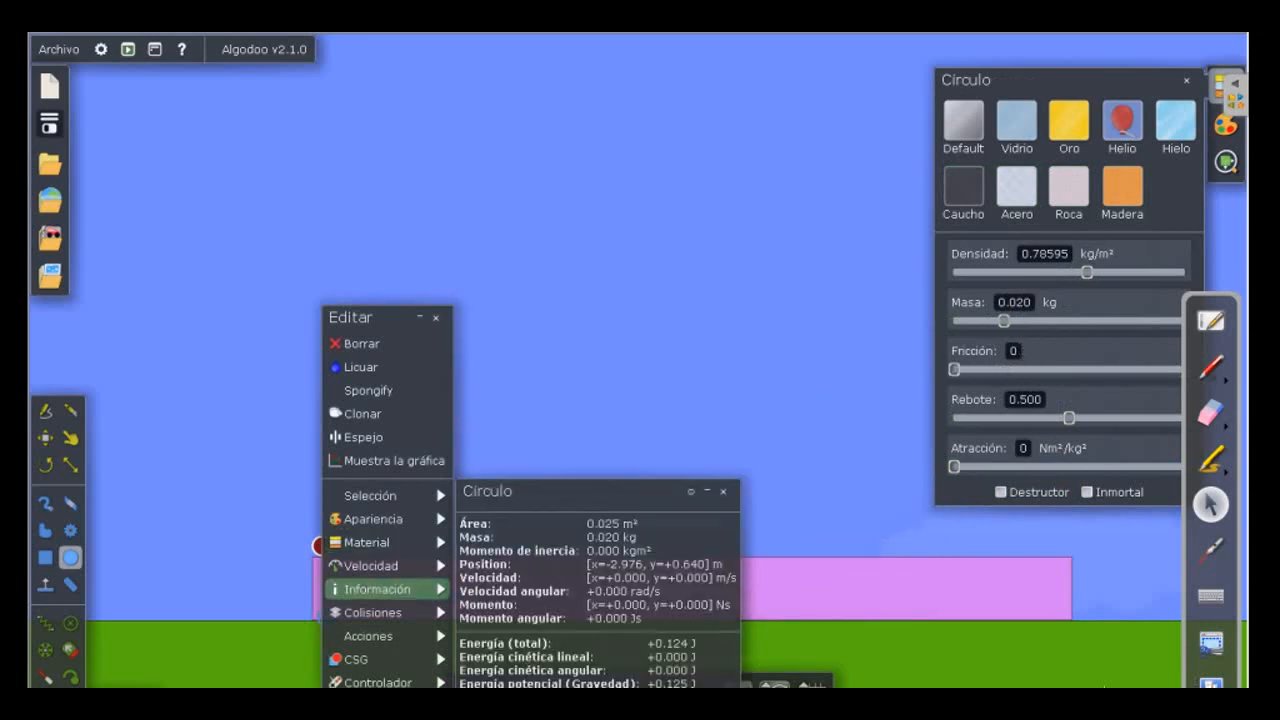
Change the long pink block's material to Madera and lower its friction to the minimum.
{"action": "left_click", "coordinate": [338, 608]}
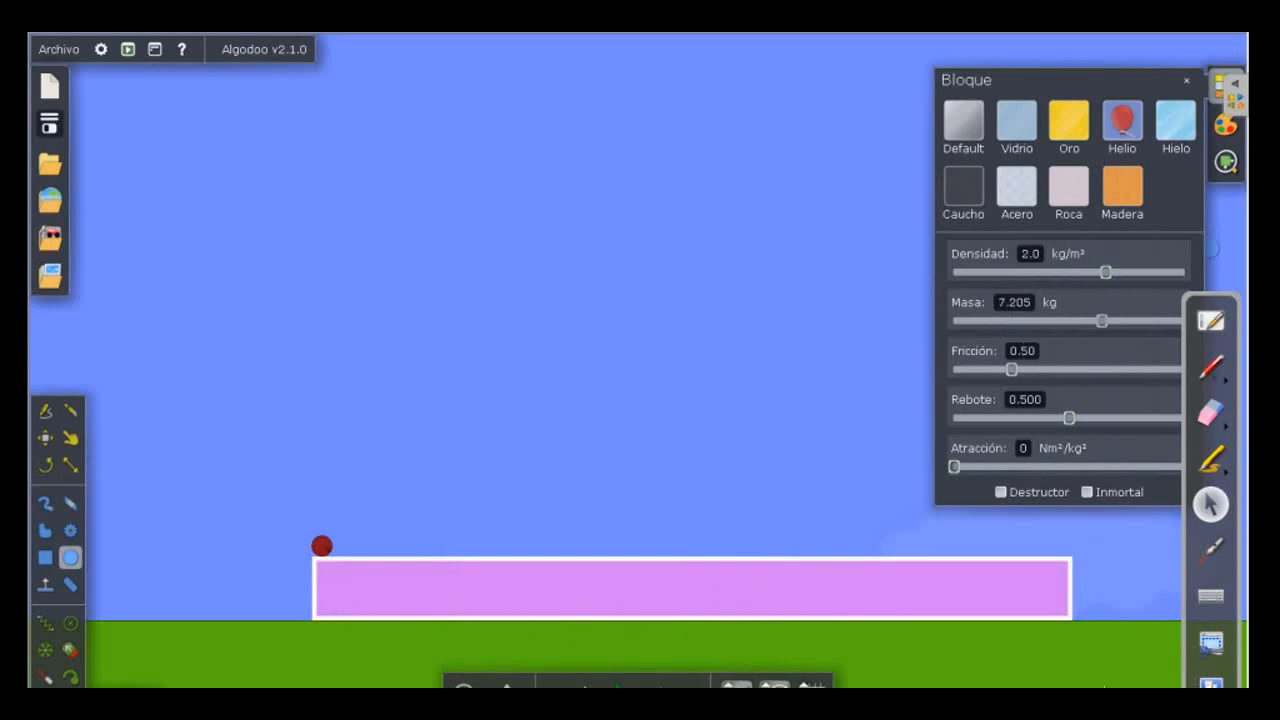
{"action": "left_click", "coordinate": [1226, 86]}
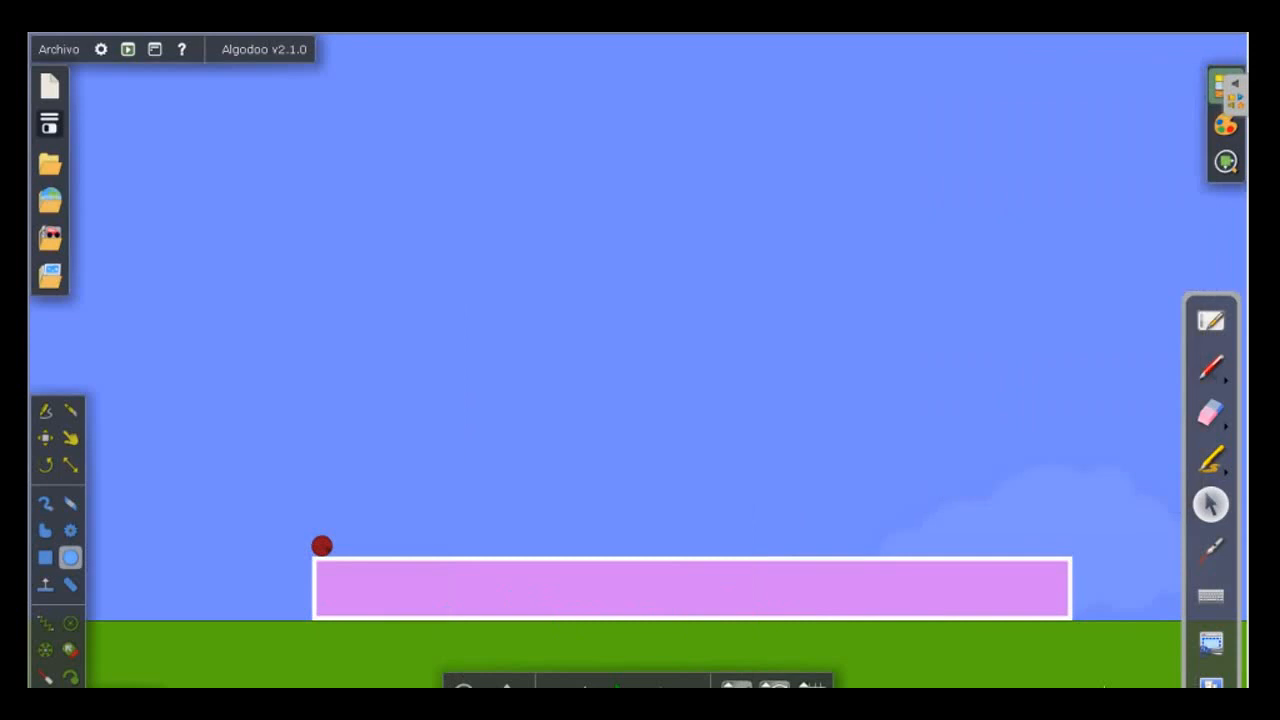
{"action": "left_click", "coordinate": [1226, 86]}
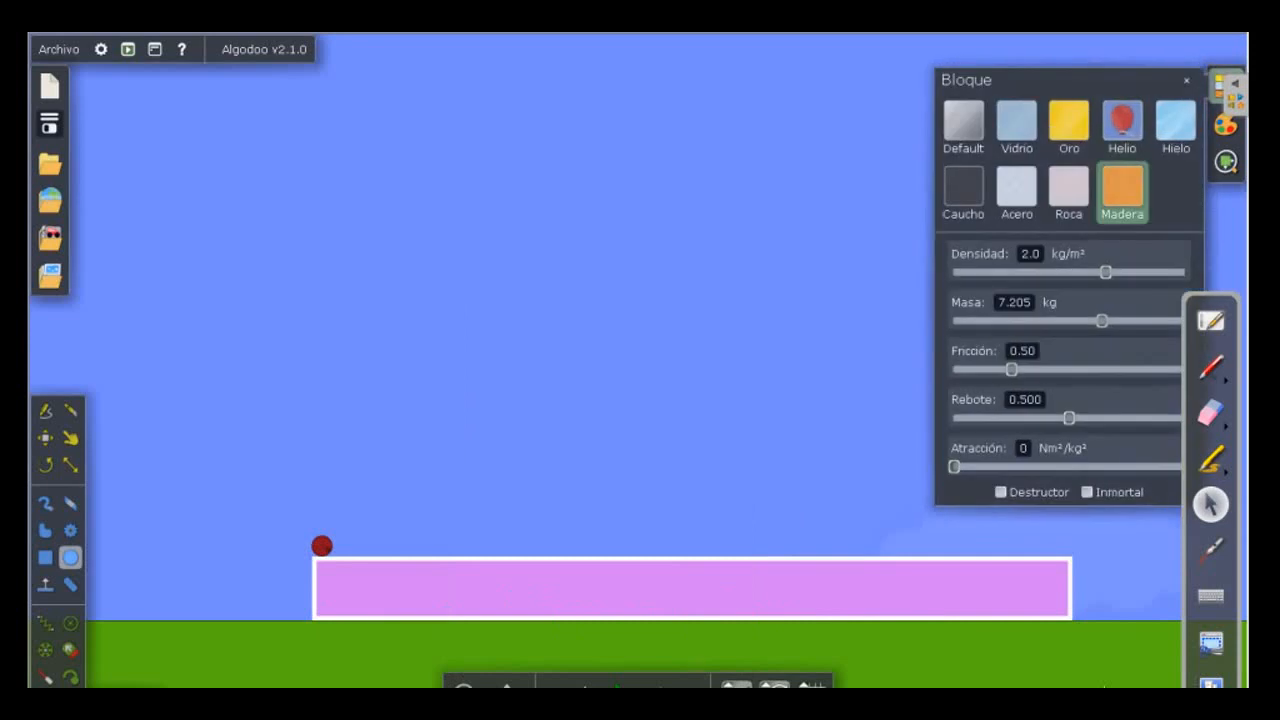
{"action": "left_click", "coordinate": [1122, 188]}
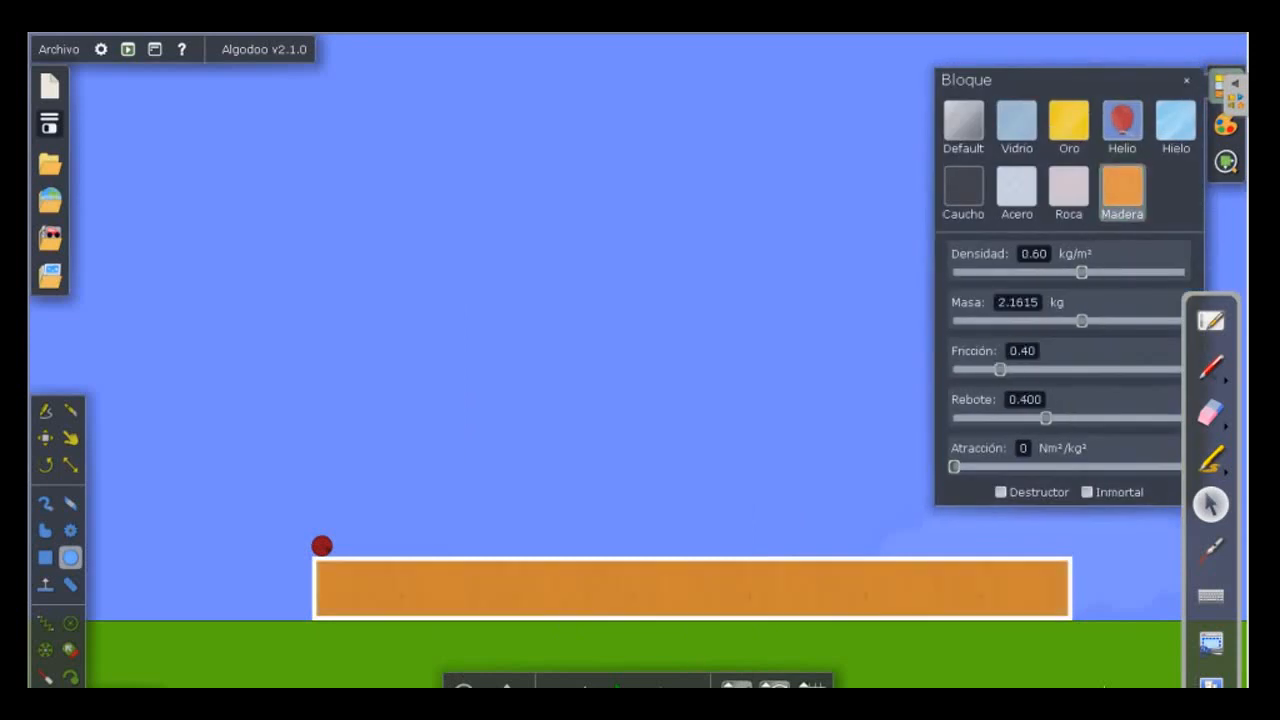
{"action": "left_click_drag", "start_coordinate": [1000, 369], "coordinate": [954, 369]}
{"action": "left_click", "coordinate": [614, 536]}
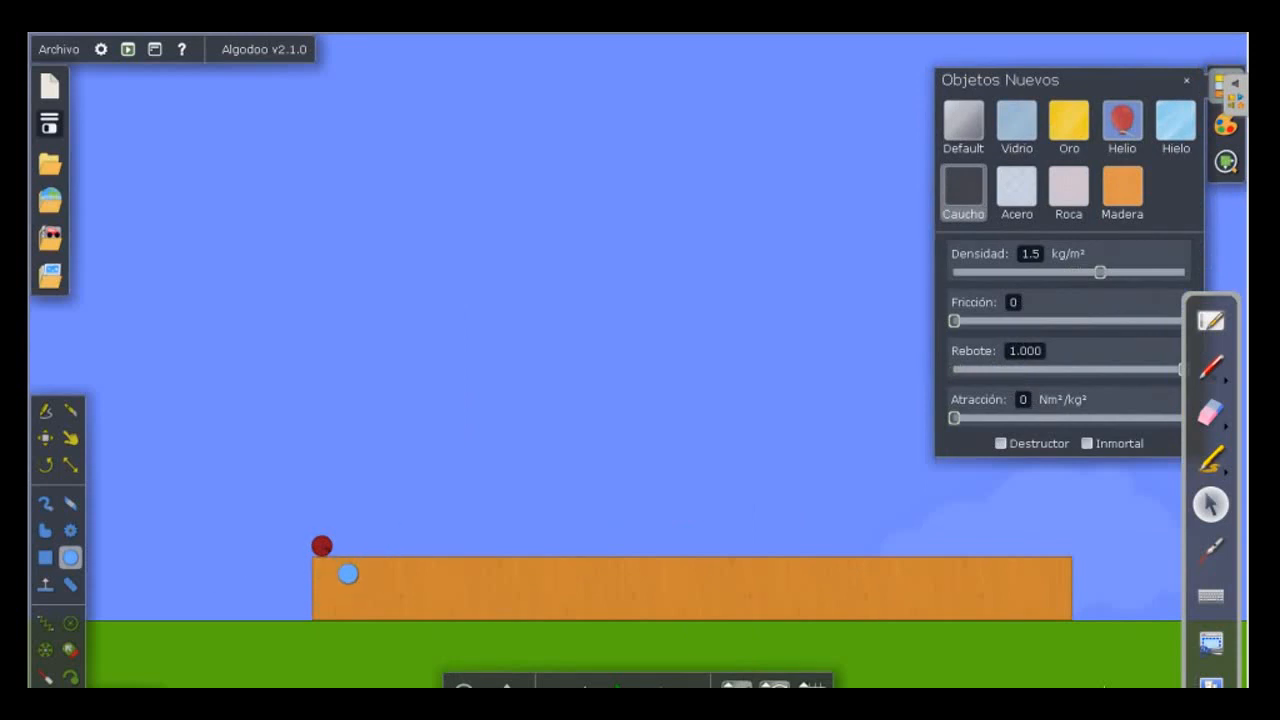
Give the red circle a horizontal velocity of 4.3 m/s and turn its direction of travel to 30°.
{"action": "left_click", "coordinate": [325, 549]}
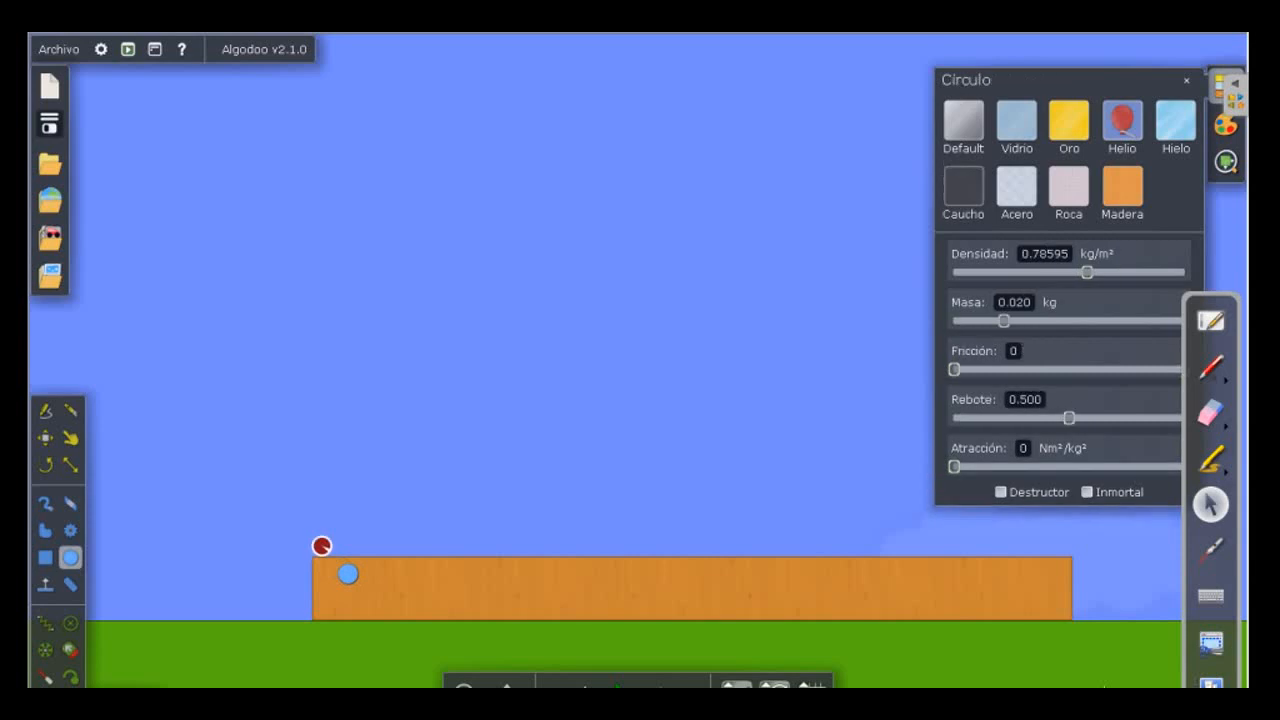
{"action": "right_click", "coordinate": [324, 548]}
{"action": "mouse_move", "coordinate": [358, 543]}
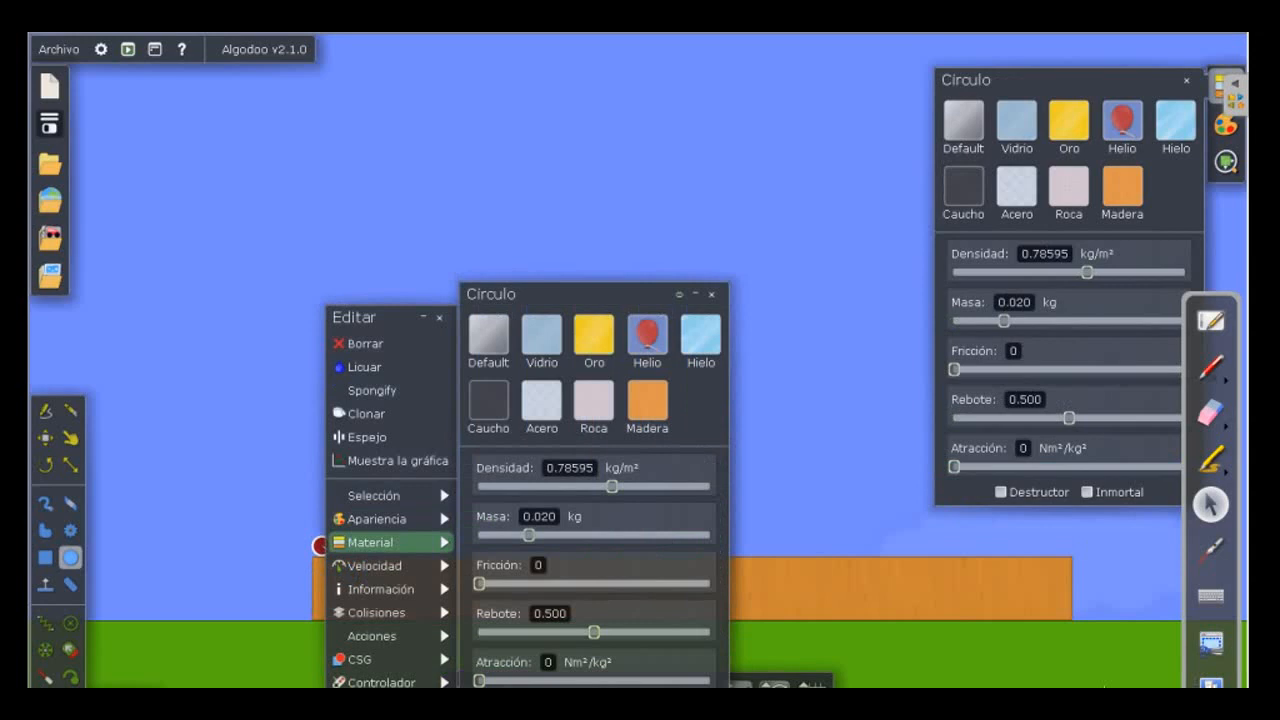
{"action": "mouse_move", "coordinate": [380, 565]}
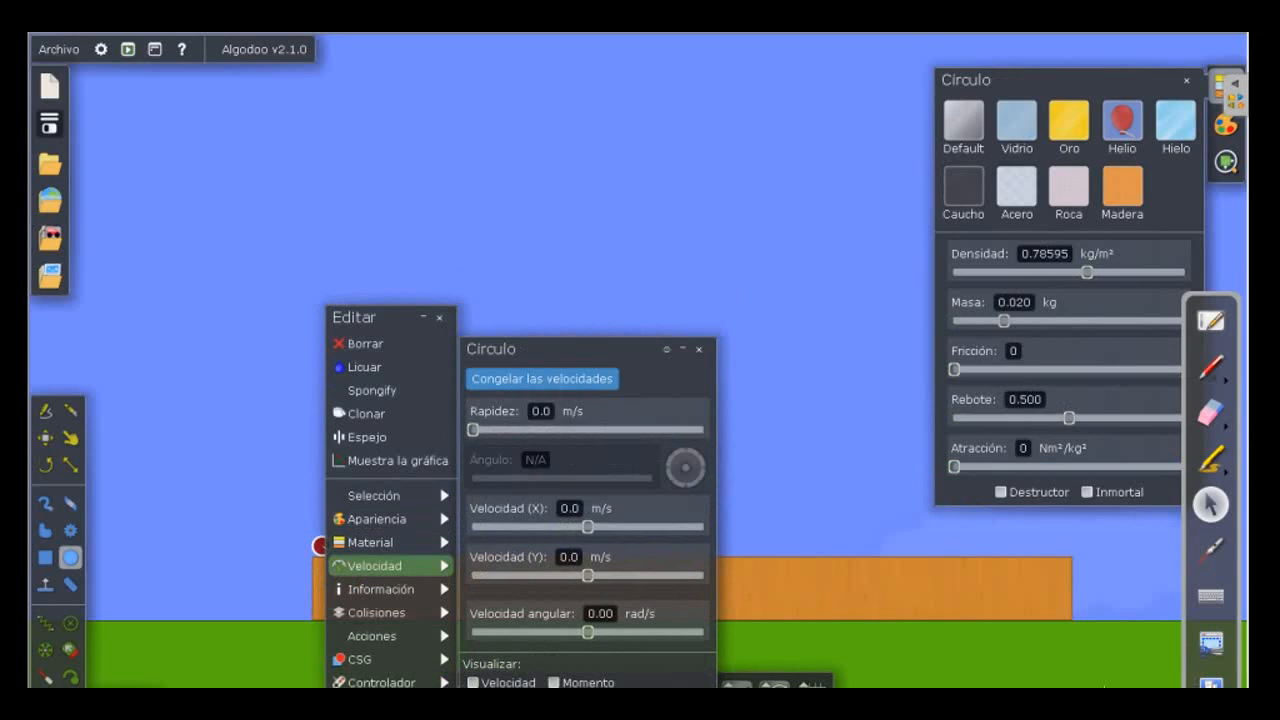
{"action": "left_click_drag", "start_coordinate": [587, 527], "coordinate": [607, 527]}
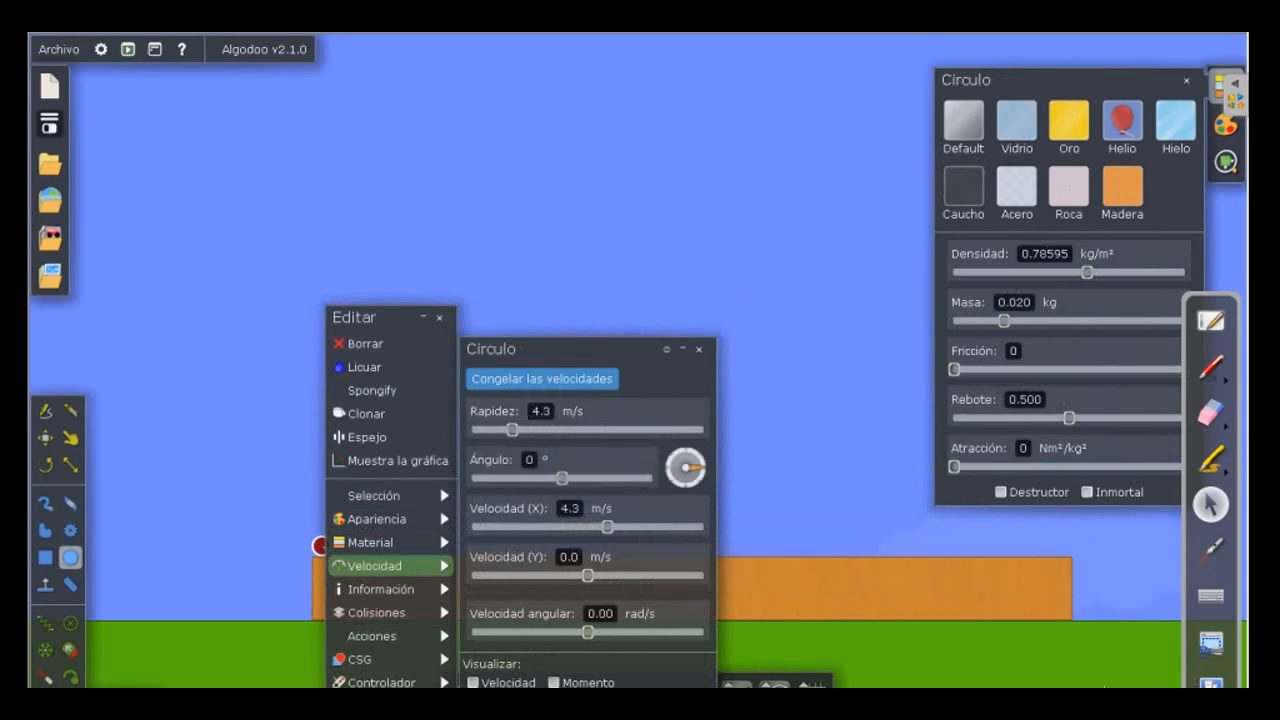
{"action": "left_click_drag", "start_coordinate": [562, 478], "coordinate": [592, 478]}
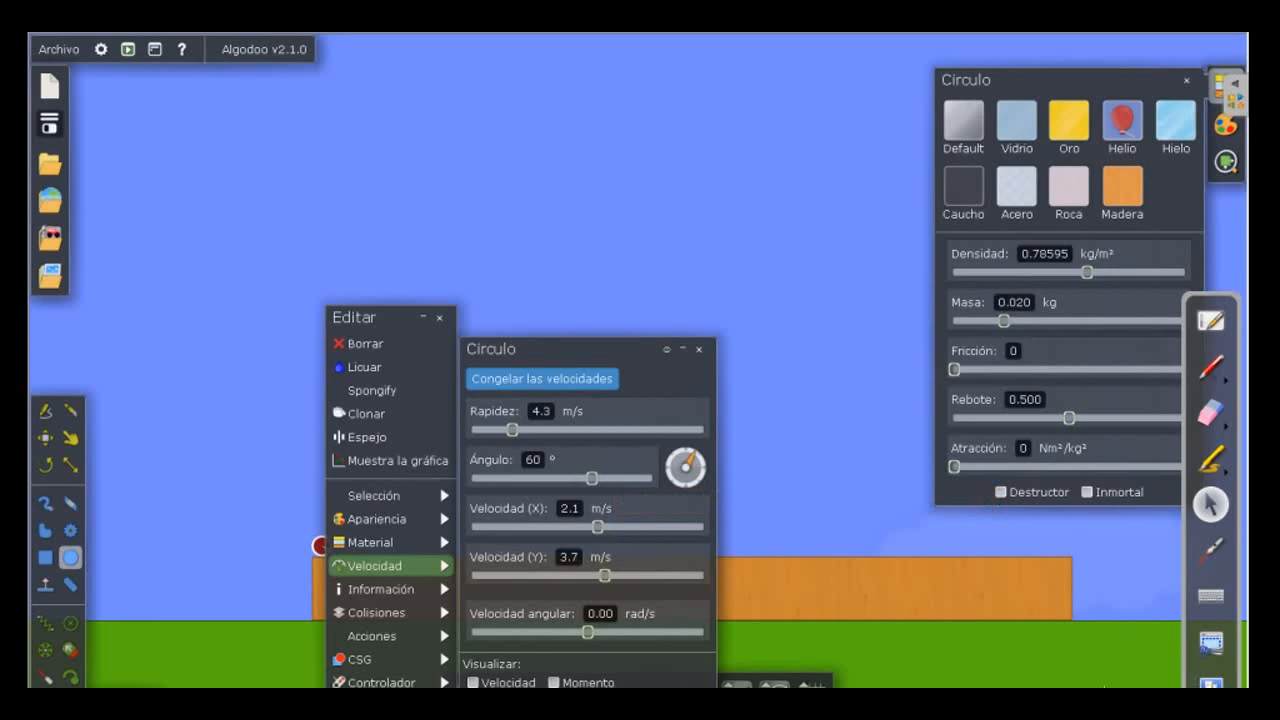
{"action": "left_click_drag", "start_coordinate": [592, 478], "coordinate": [577, 478]}
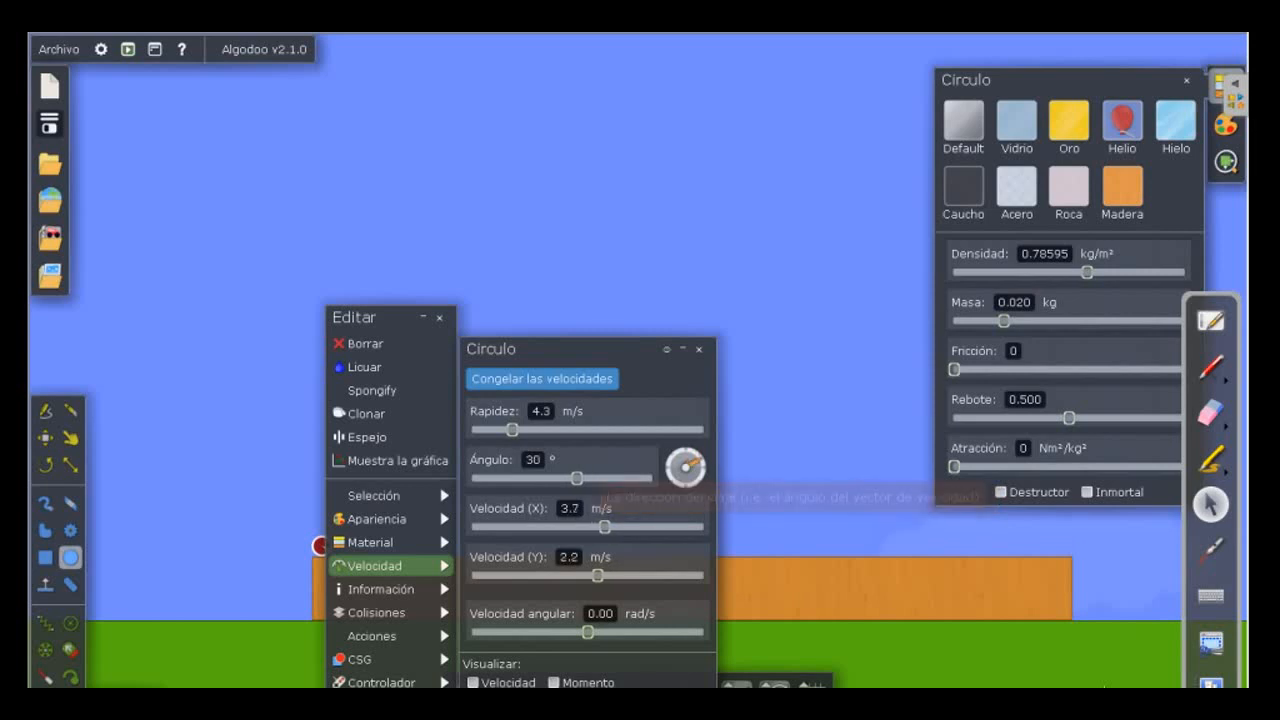
Raise the red circle's speed to 10.0 m/s and set its launch angle to 50°.
{"action": "left_click_drag", "start_coordinate": [604, 527], "coordinate": [631, 527]}
{"action": "left_click_drag", "start_coordinate": [598, 576], "coordinate": [601, 576]}
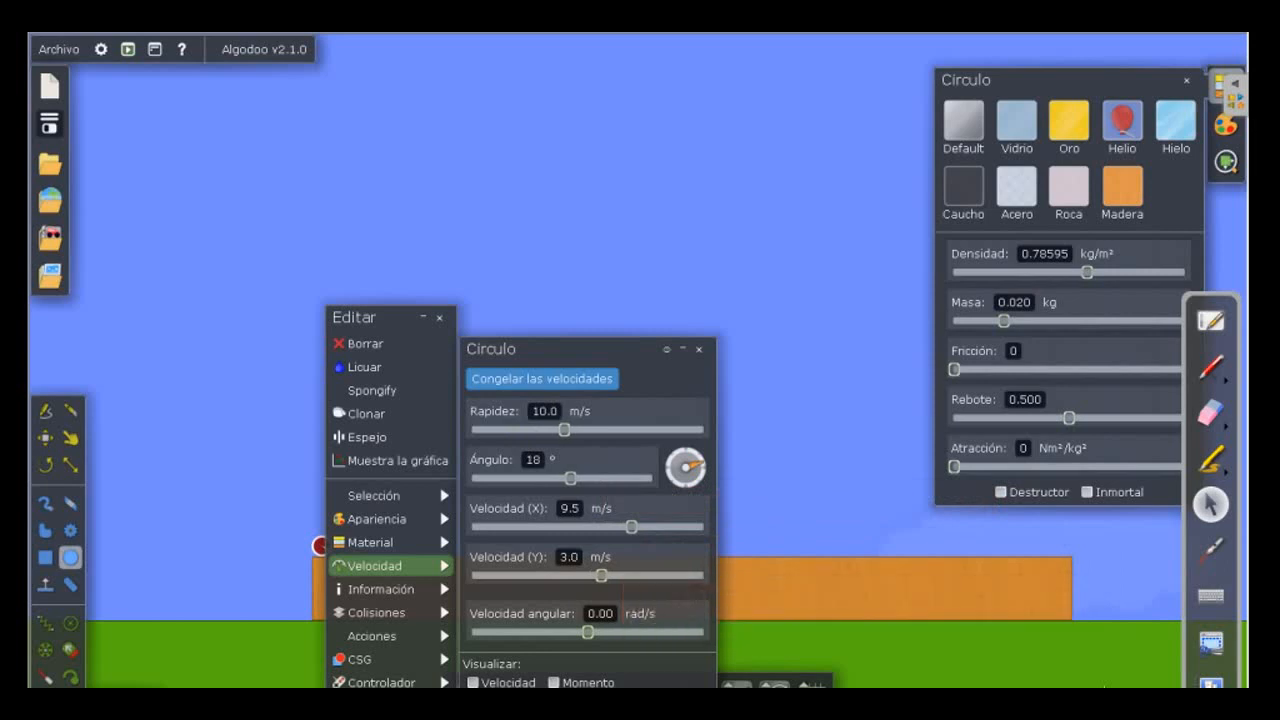
{"action": "left_click_drag", "start_coordinate": [570, 478], "coordinate": [583, 478]}
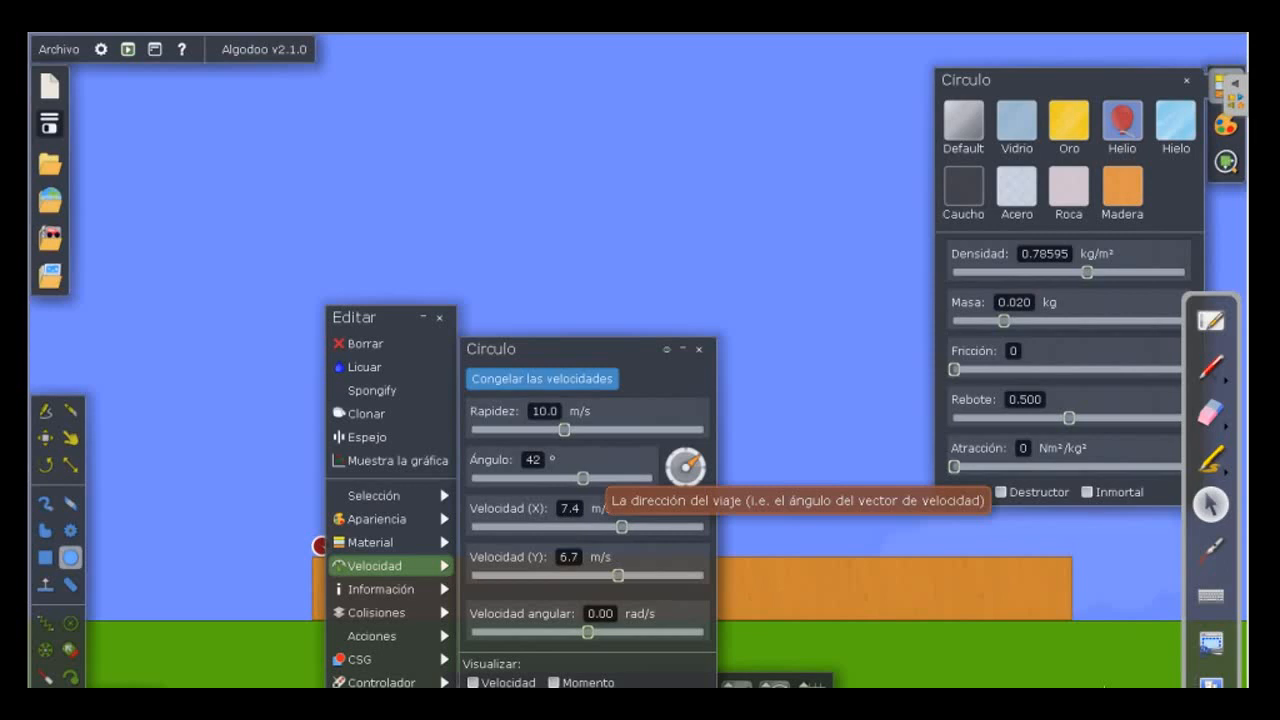
{"action": "mouse_move", "coordinate": [583, 478]}
{"action": "left_mouse_down"}
{"action": "mouse_move", "coordinate": [572, 478]}
{"action": "mouse_move", "coordinate": [592, 478]}
{"action": "left_mouse_up"}
{"action": "left_click_drag", "start_coordinate": [696, 457], "coordinate": [696, 456]}
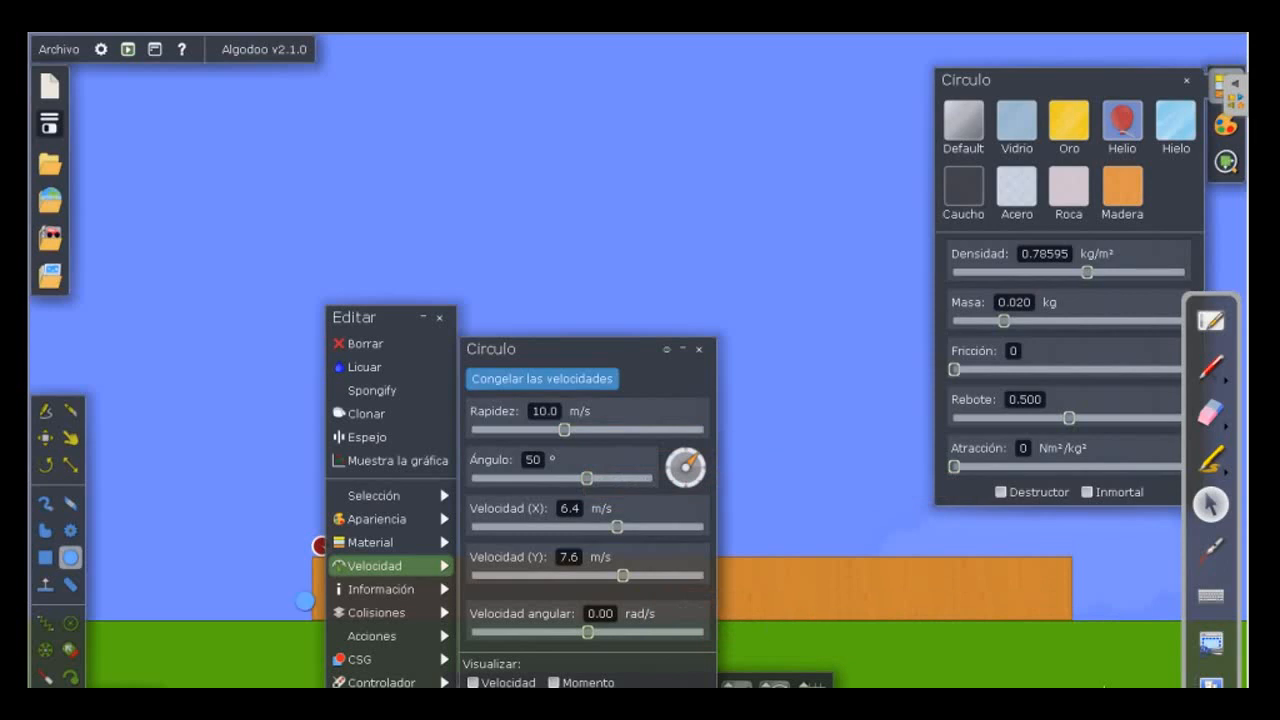
{"action": "left_click", "coordinate": [305, 601]}
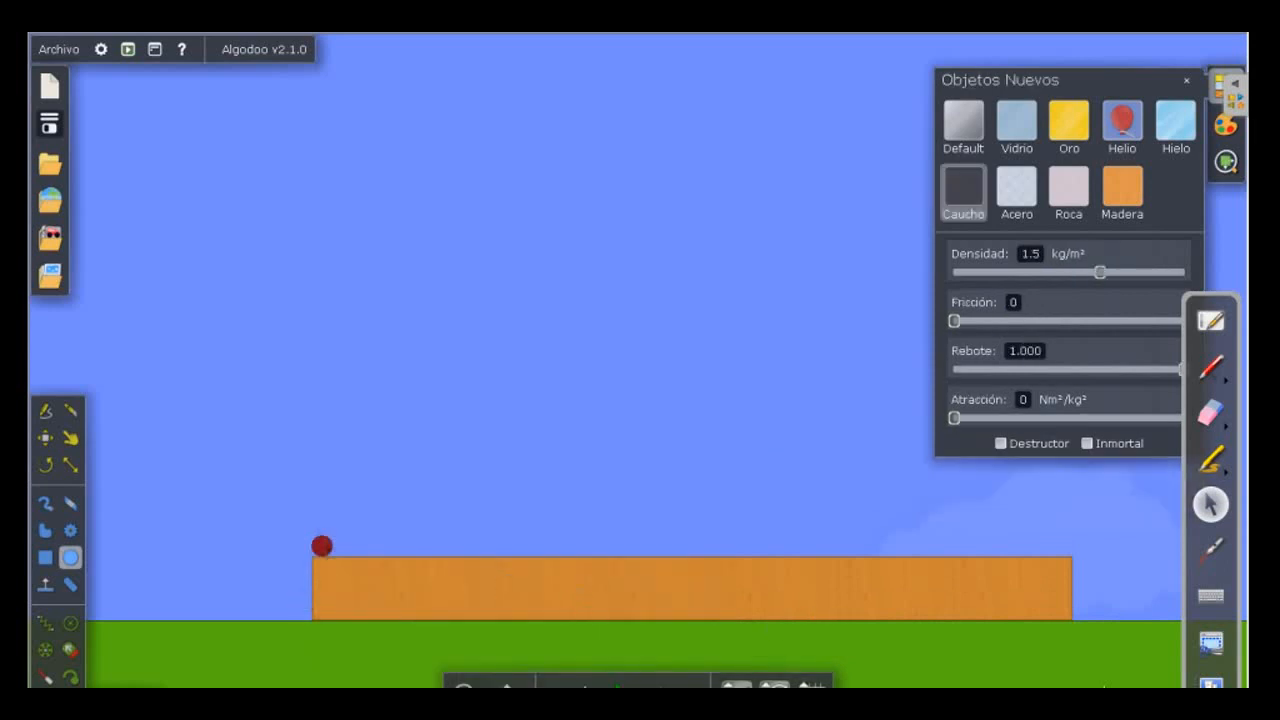
Run the simulation briefly at 1.07× speed, pause it, and undo the run.
{"action": "mouse_move", "coordinate": [622, 688]}
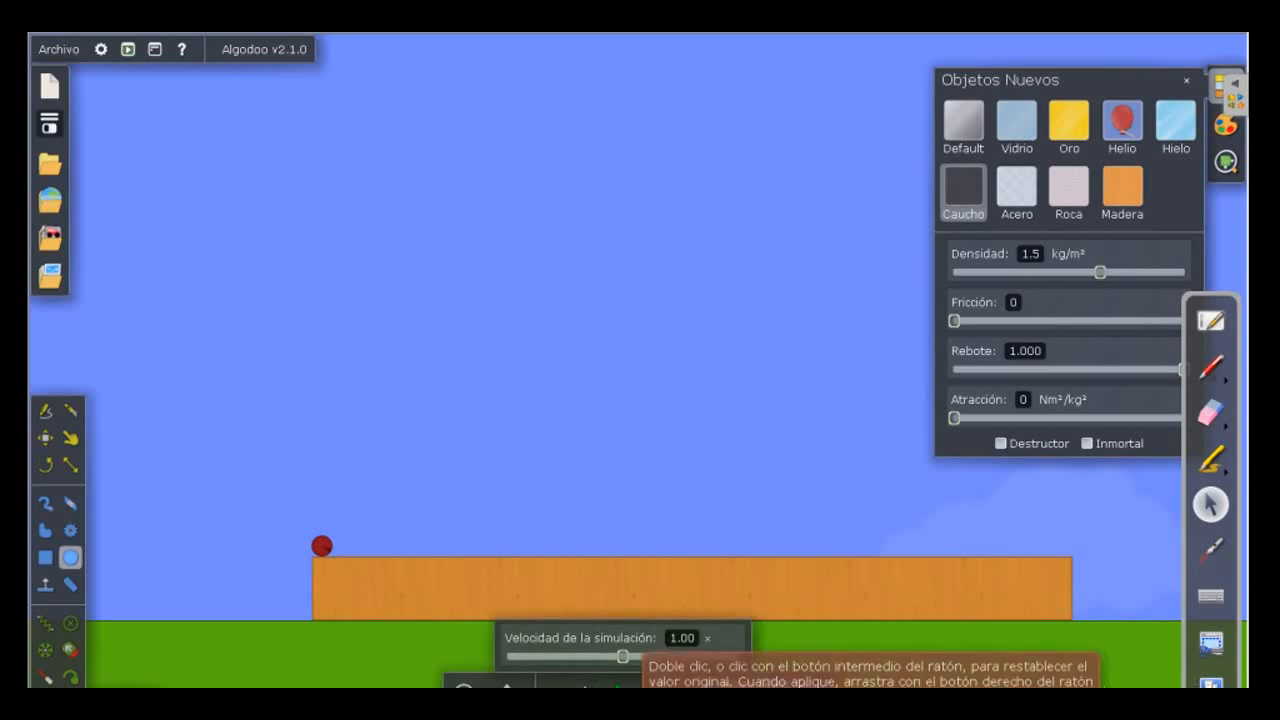
{"action": "mouse_move", "coordinate": [622, 656]}
{"action": "left_mouse_down"}
{"action": "mouse_move", "coordinate": [603, 656]}
{"action": "mouse_move", "coordinate": [626, 656]}
{"action": "left_mouse_up"}
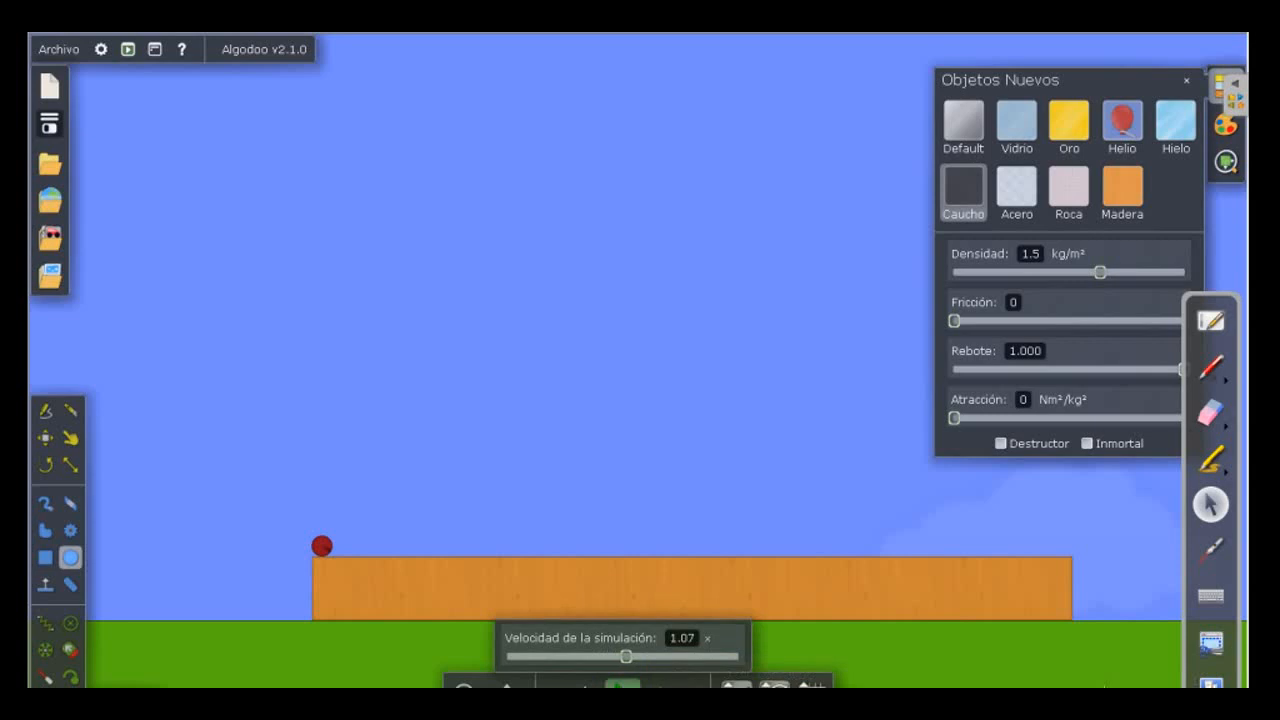
{"action": "key", "text": "space"}
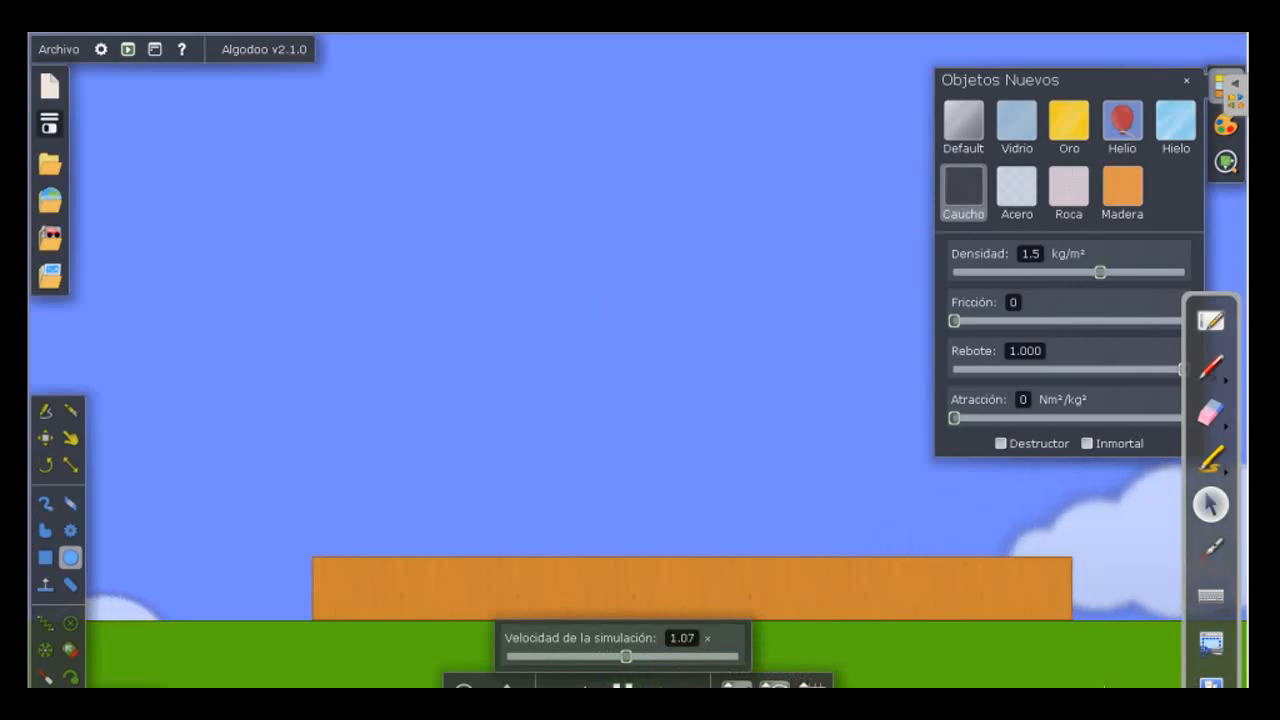
{"action": "key", "text": "space"}
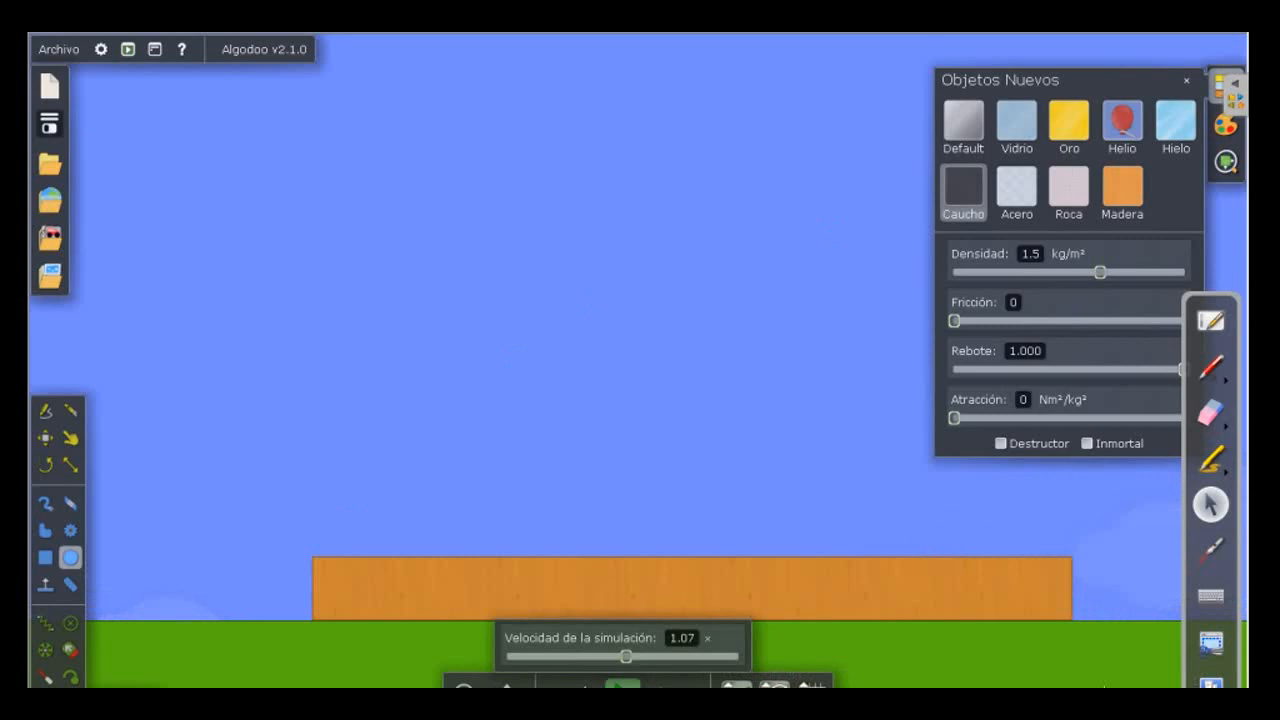
{"action": "key", "text": "ctrl+z"}
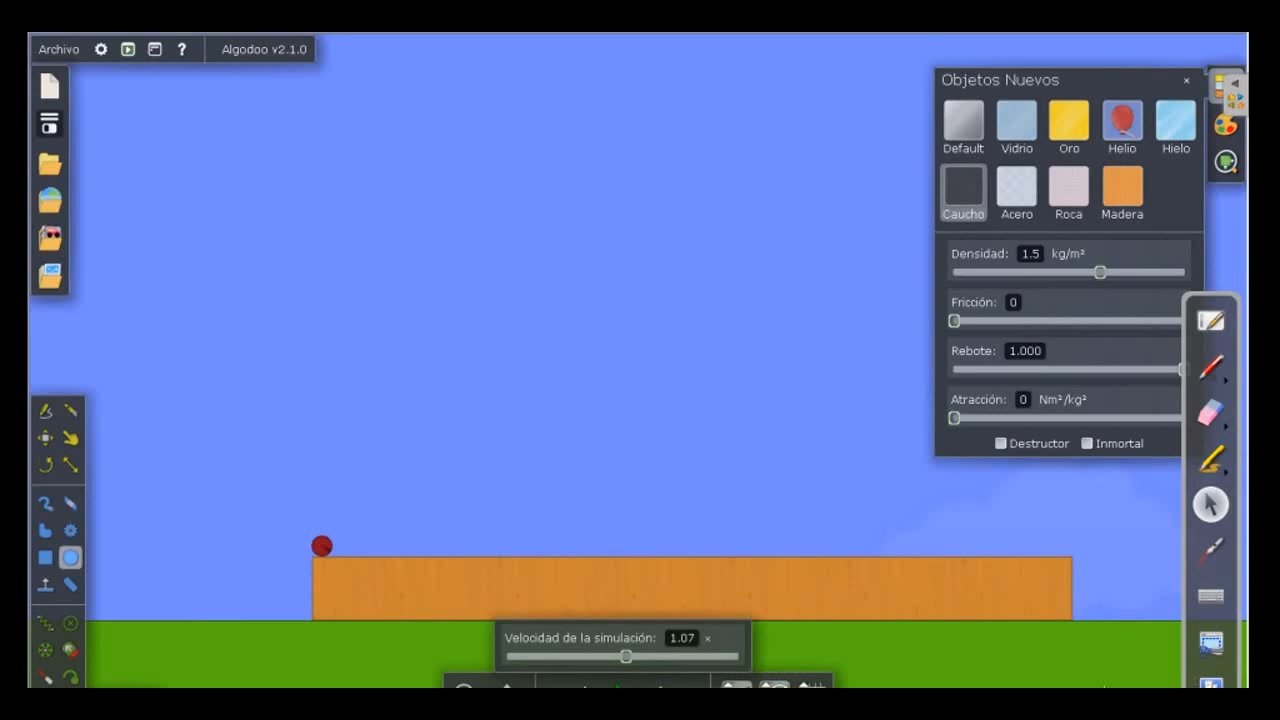
Slow the simulation speed to 0.32× and run the launch again.
{"action": "left_click_drag", "start_coordinate": [626, 656], "coordinate": [566, 656]}
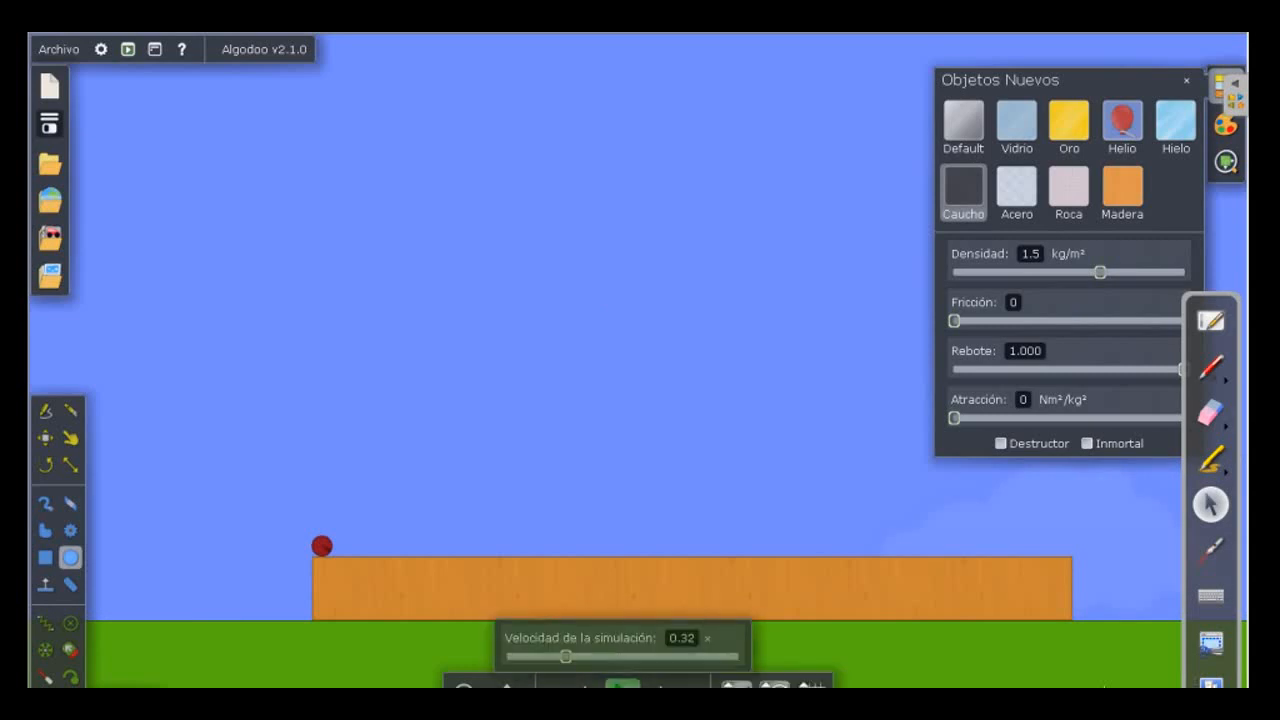
{"action": "left_click", "coordinate": [621, 686]}
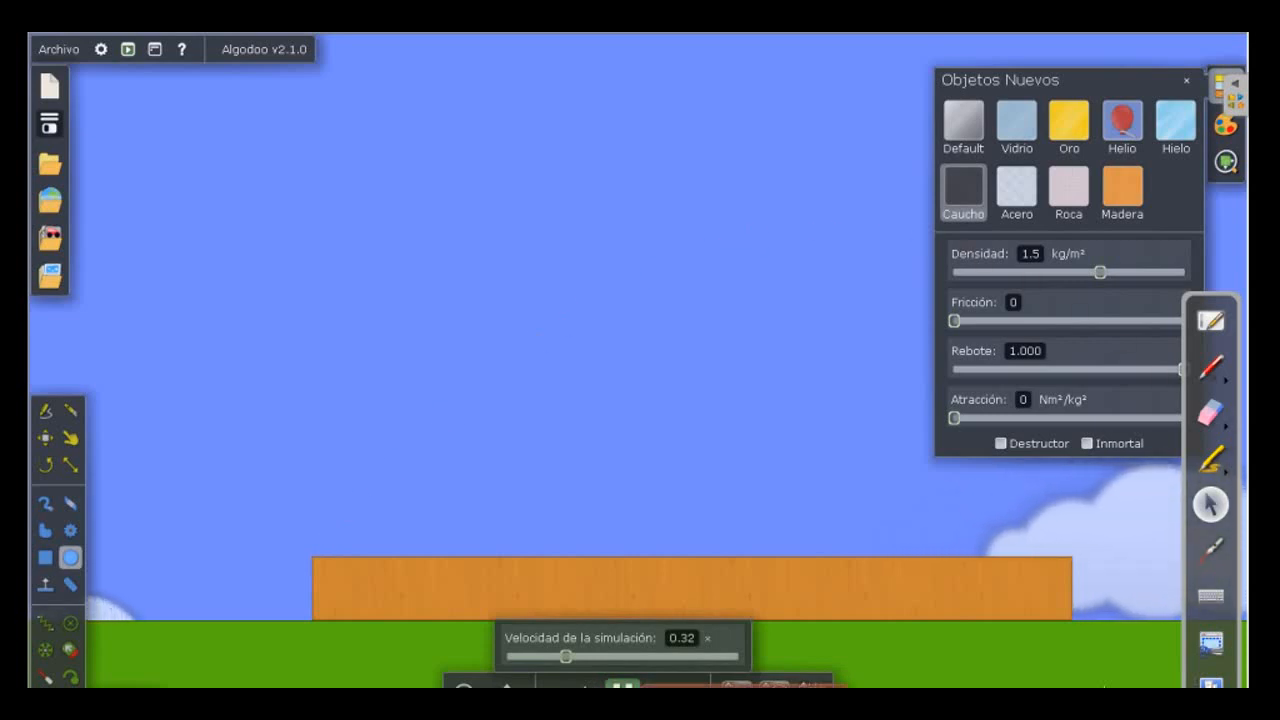
Pause and undo the current launch, and lower the red circle's speed to 8.0 m/s.
{"action": "left_click", "coordinate": [621, 686]}
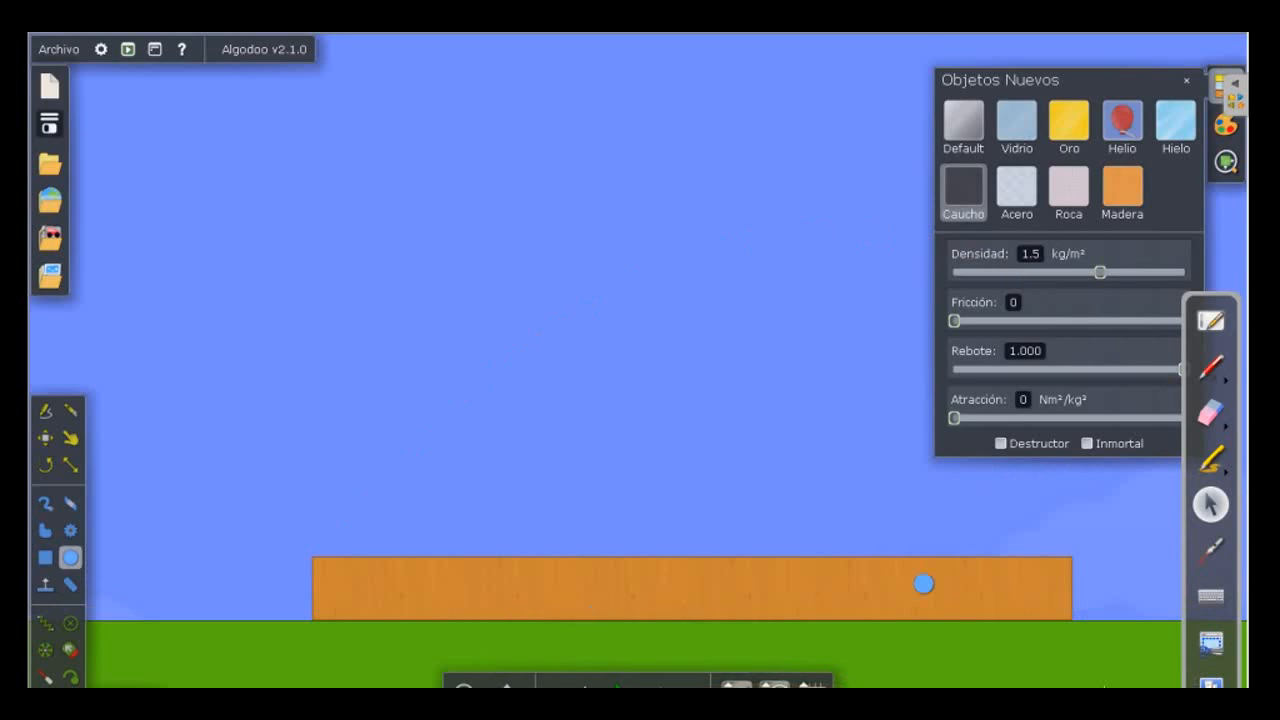
{"action": "left_click", "coordinate": [585, 685]}
{"action": "left_click", "coordinate": [321, 545]}
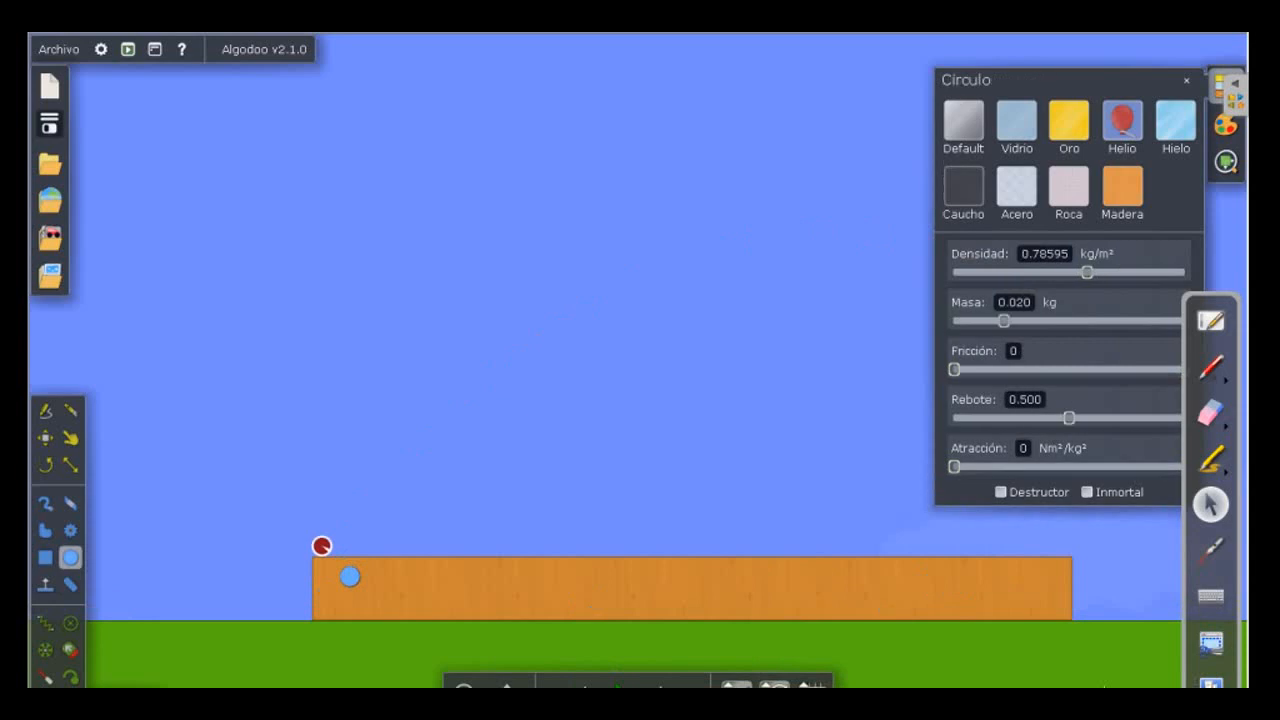
{"action": "right_click", "coordinate": [321, 545]}
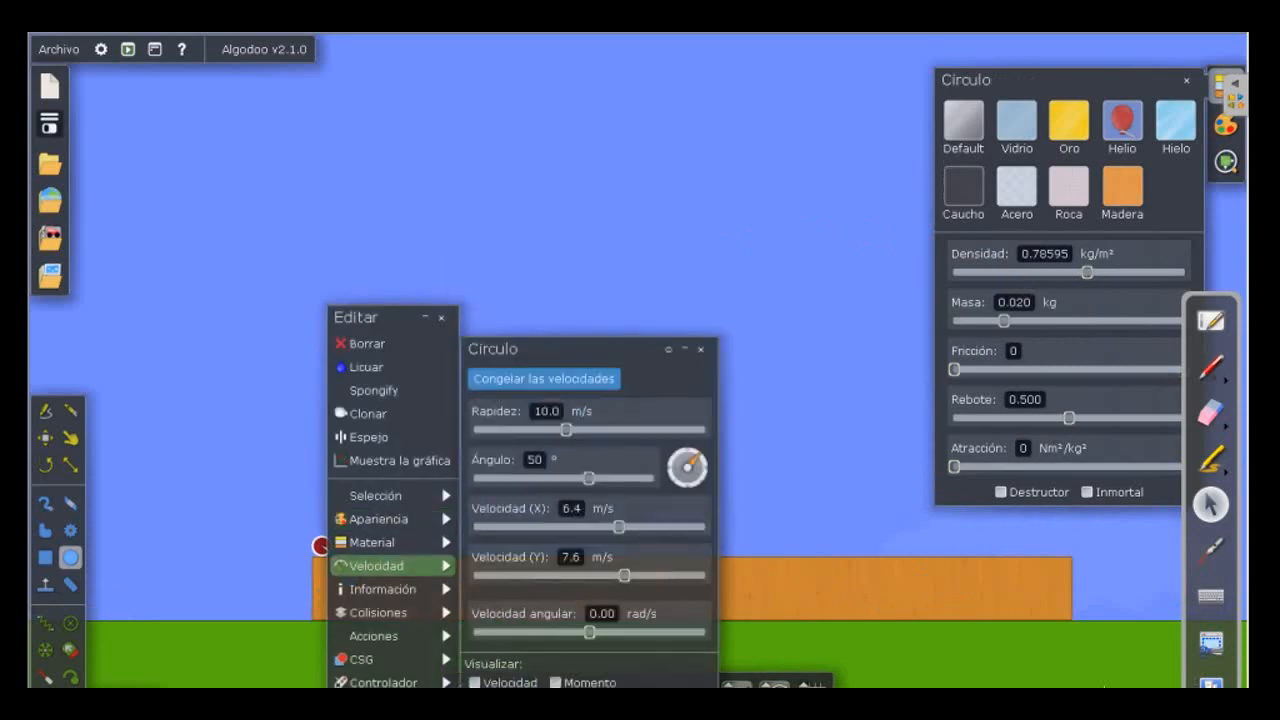
{"action": "left_click_drag", "start_coordinate": [566, 430], "coordinate": [548, 430]}
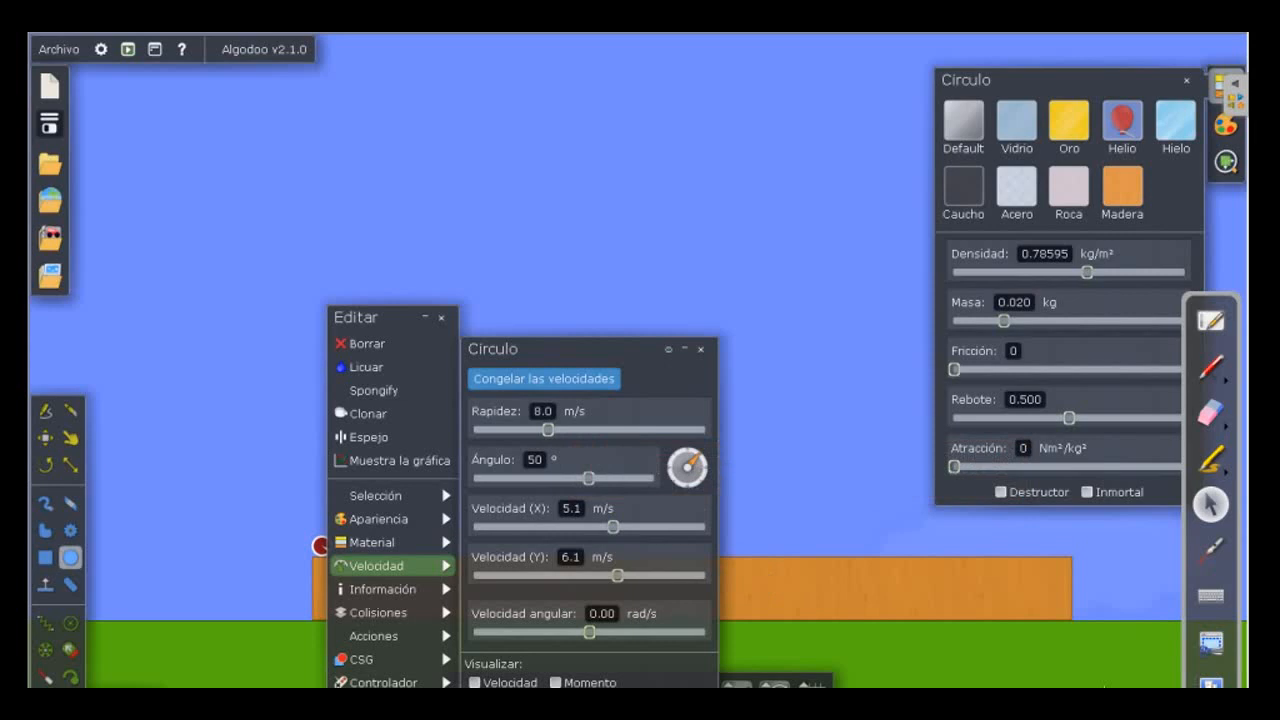
{"action": "left_click", "coordinate": [760, 605]}
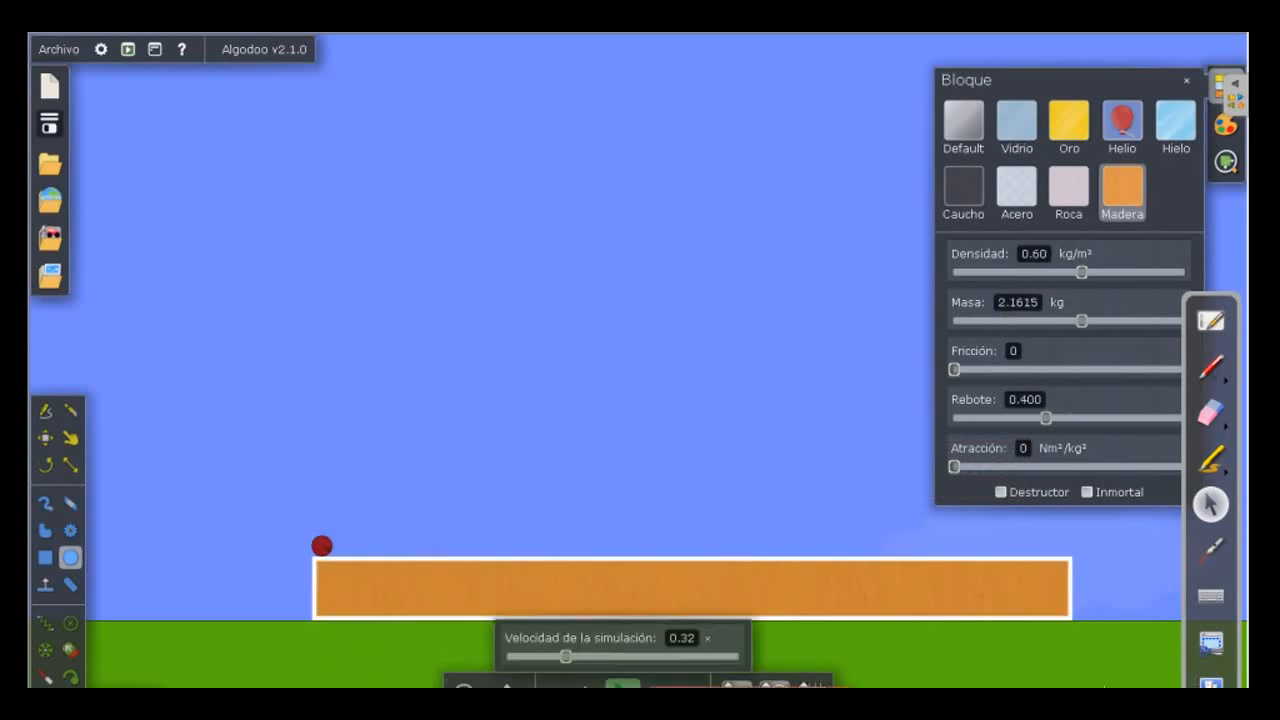
Run the 8.0 m/s launch at 0.32× simulation speed and pause it.
{"action": "left_click", "coordinate": [622, 686]}
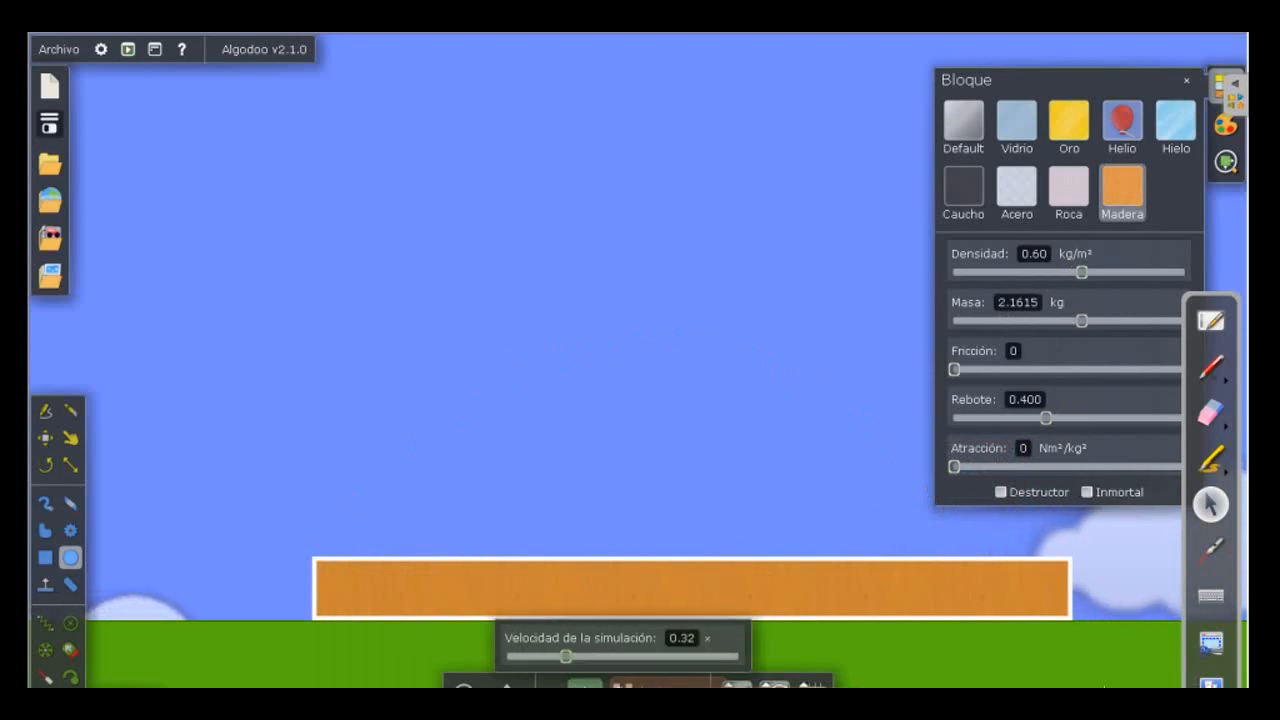
{"action": "left_click", "coordinate": [632, 686]}
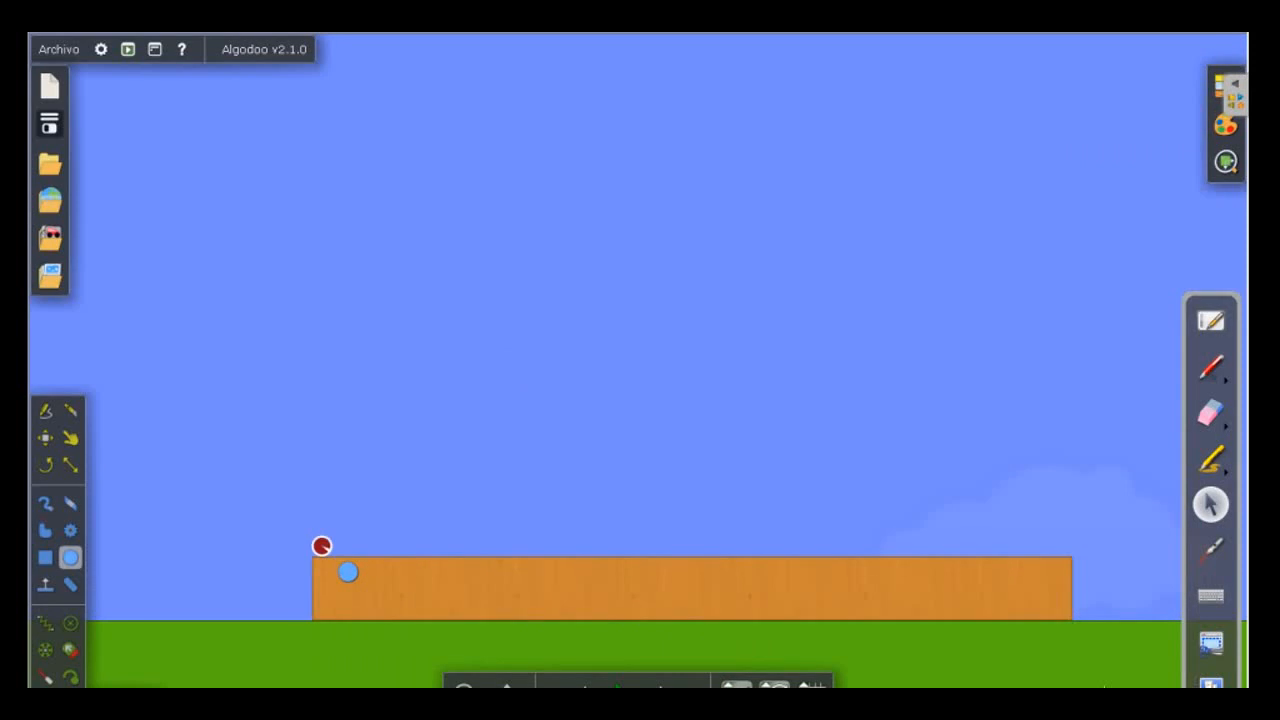
Turn on the velocity vector display for the red circle.
{"action": "right_click", "coordinate": [322, 545]}
{"action": "left_click", "coordinate": [395, 542]}
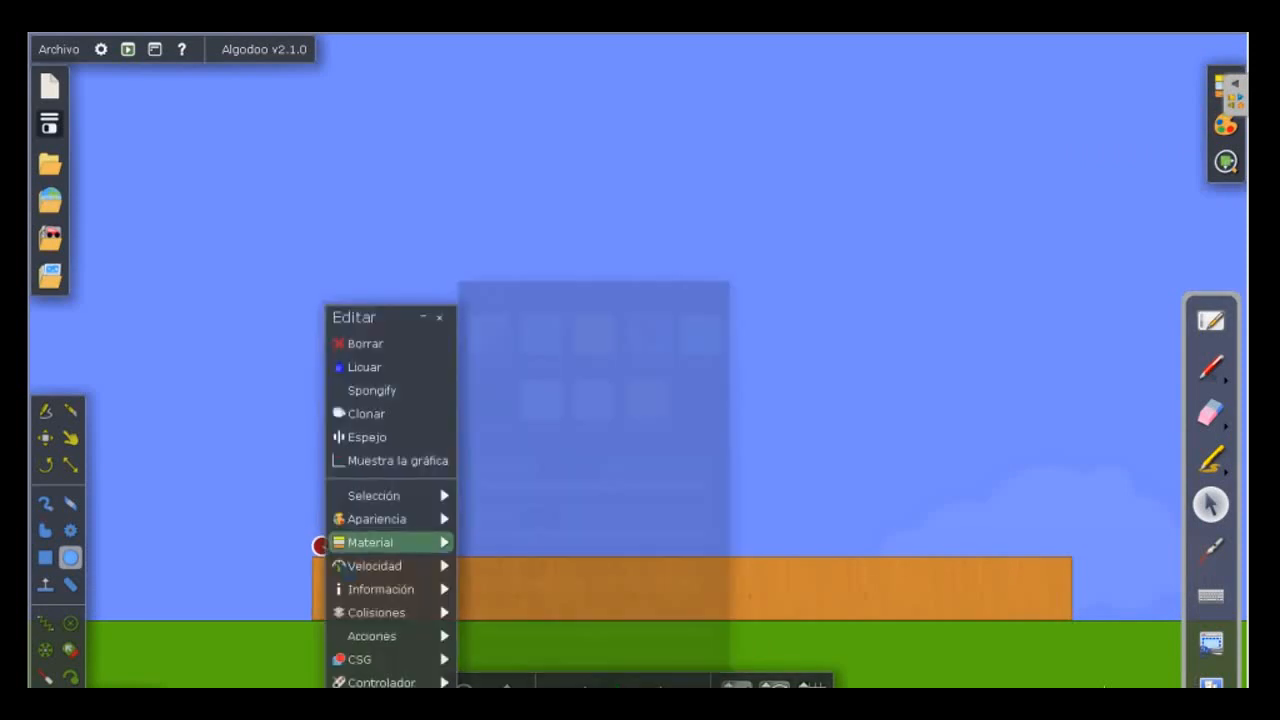
{"action": "mouse_move", "coordinate": [392, 566]}
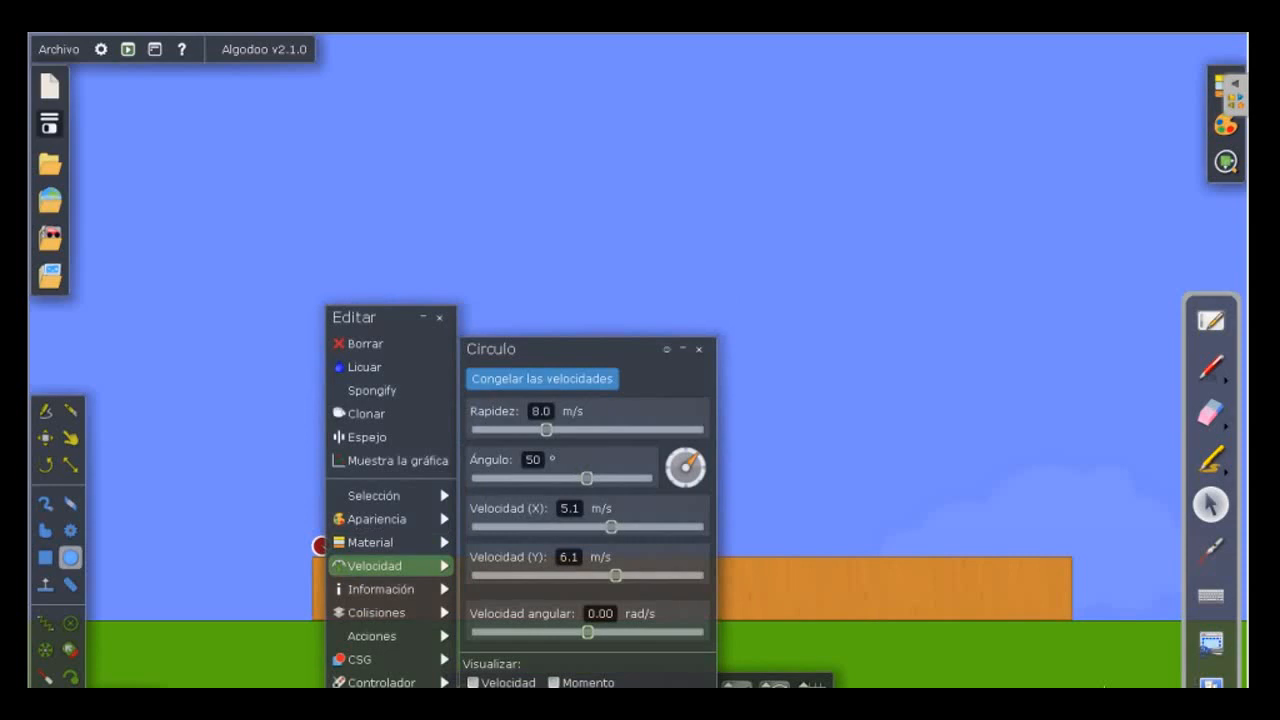
{"action": "left_click", "coordinate": [473, 682]}
{"action": "left_click", "coordinate": [822, 619]}
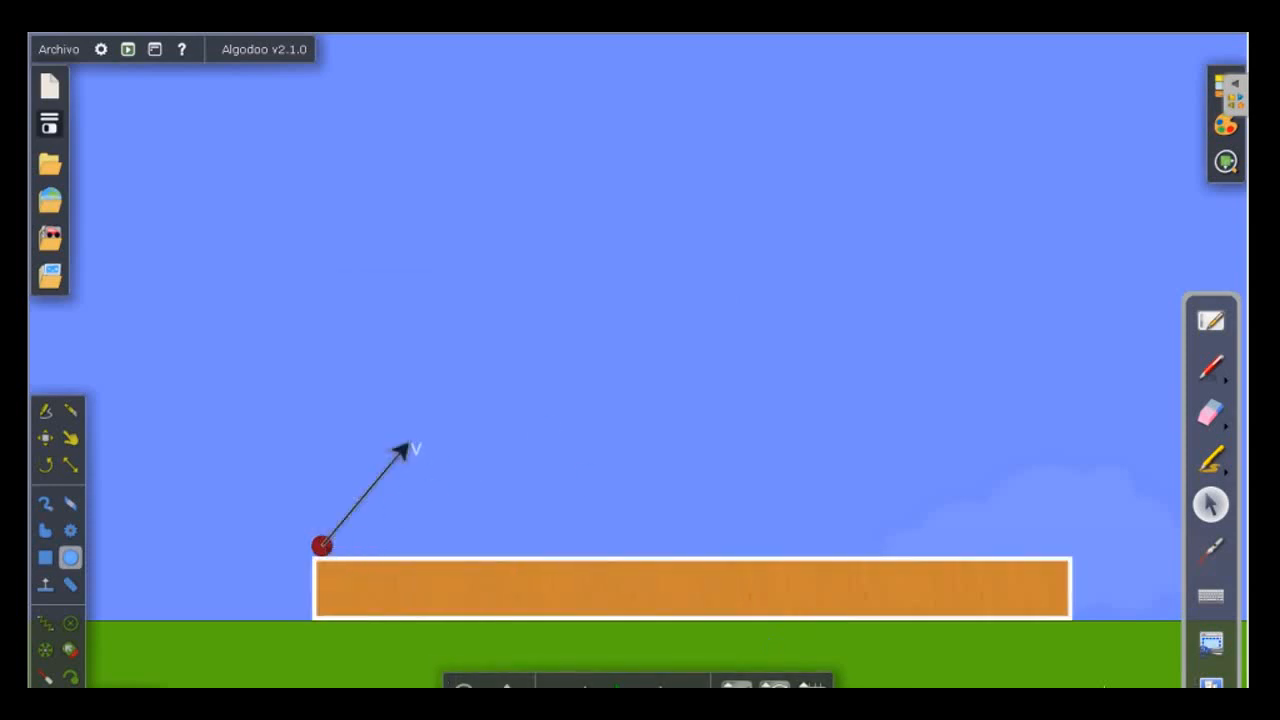
Run the launch with the velocity vector displayed, and undo the run.
{"action": "mouse_move", "coordinate": [622, 686]}
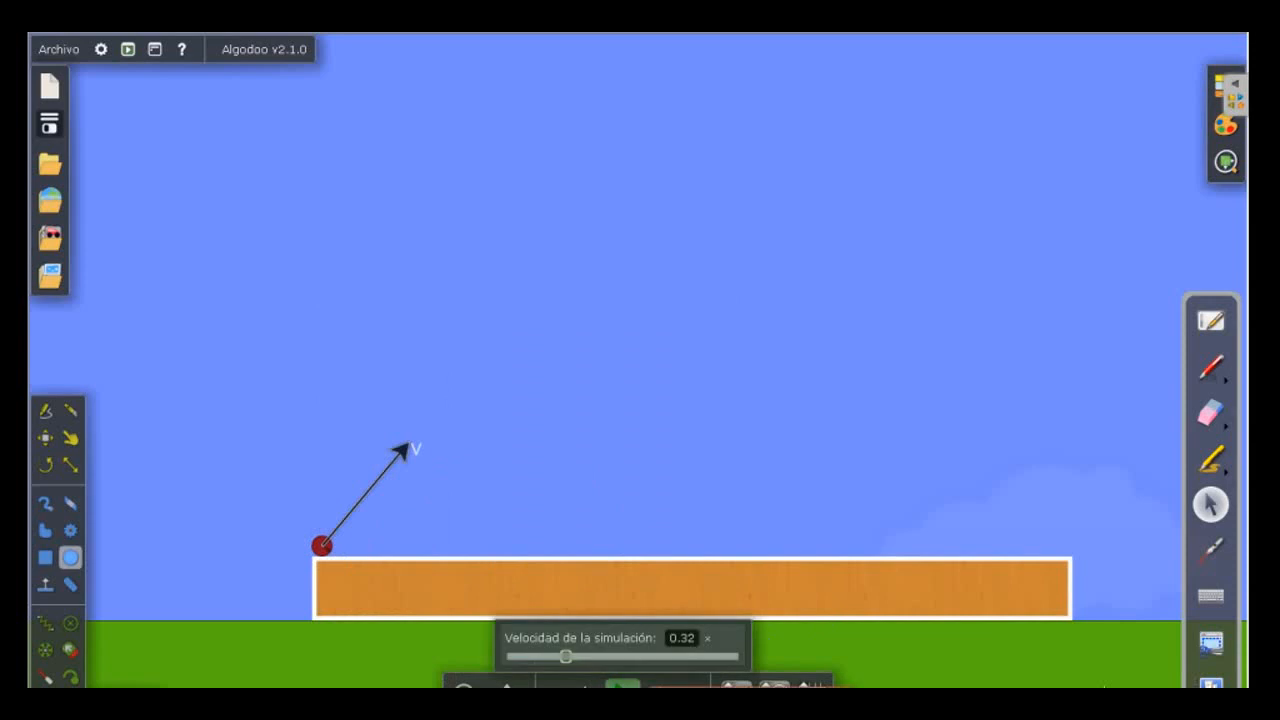
{"action": "left_click", "coordinate": [622, 686]}
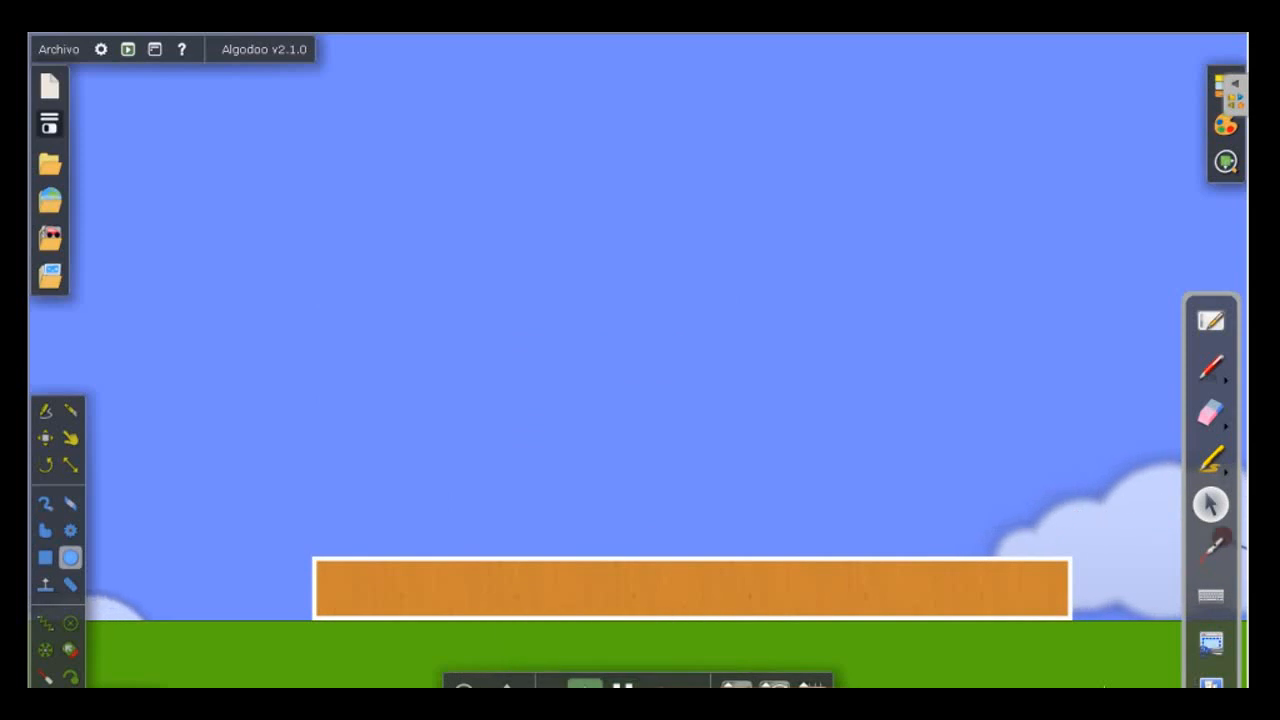
{"action": "left_click", "coordinate": [585, 686]}
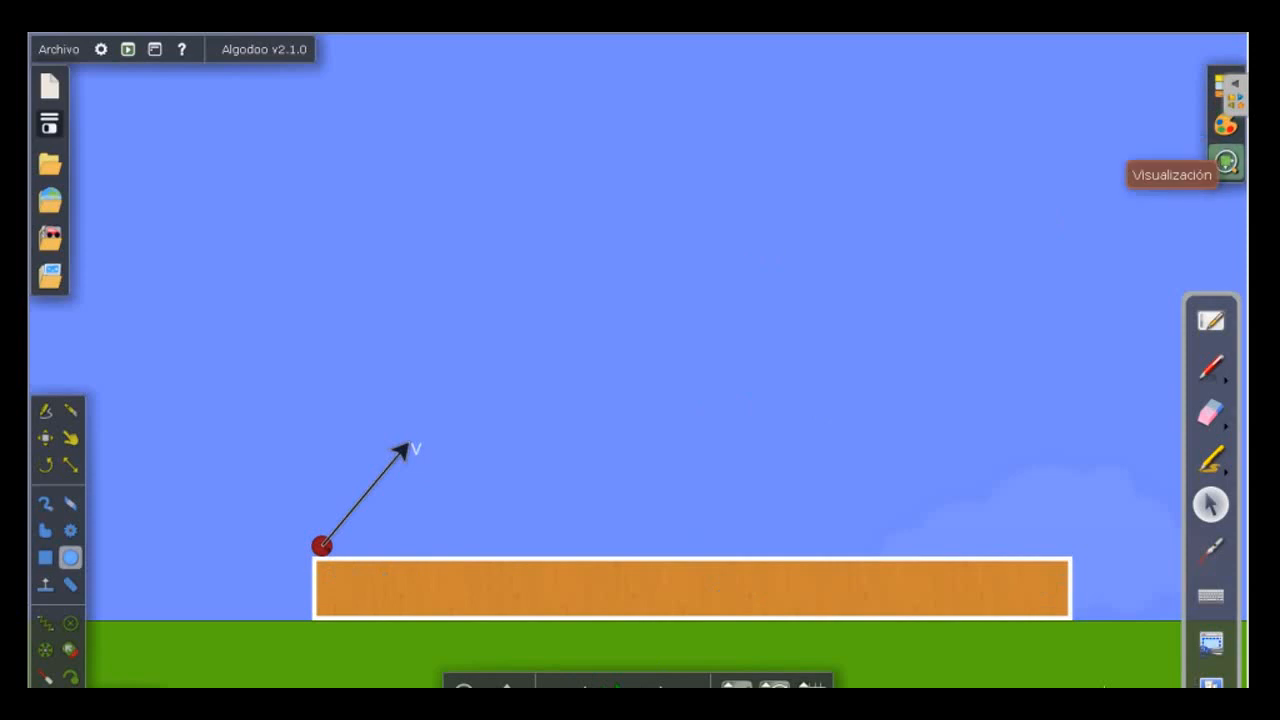
Enable Ver velocidades and Mostrar componentes in the visualization options, and deselect the wooden block.
{"action": "left_click", "coordinate": [1226, 162]}
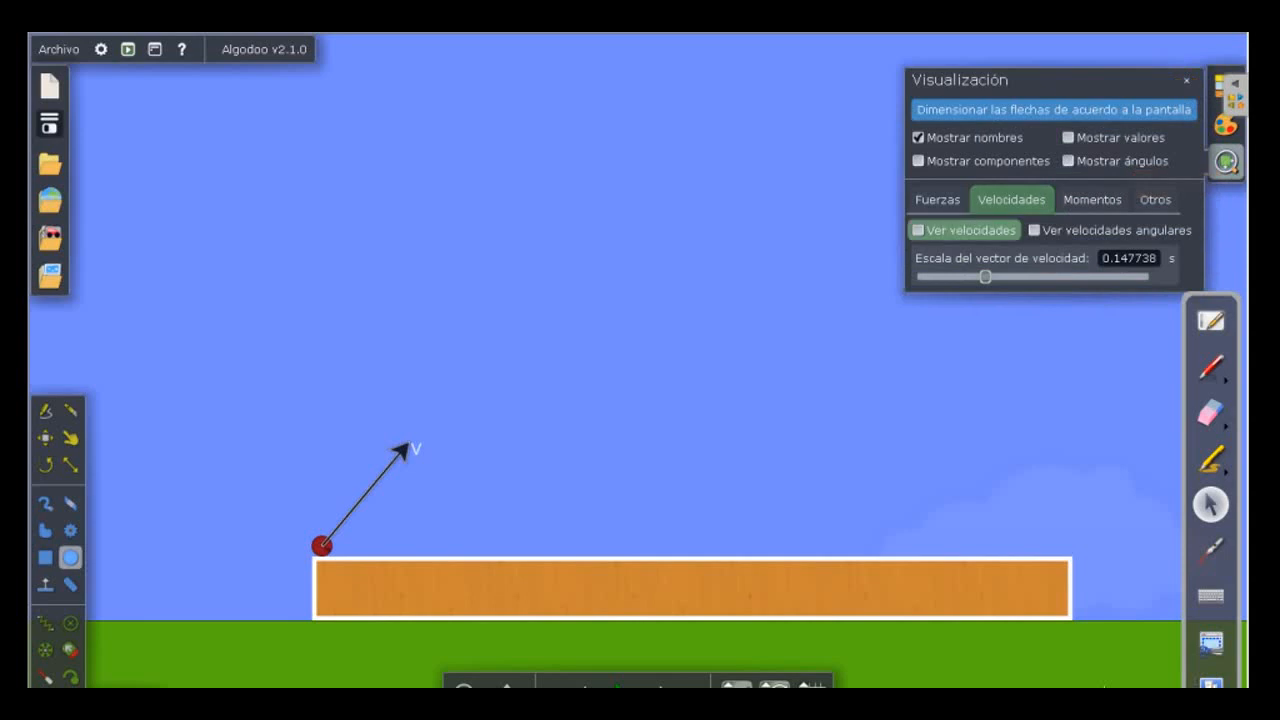
{"action": "left_click", "coordinate": [918, 230]}
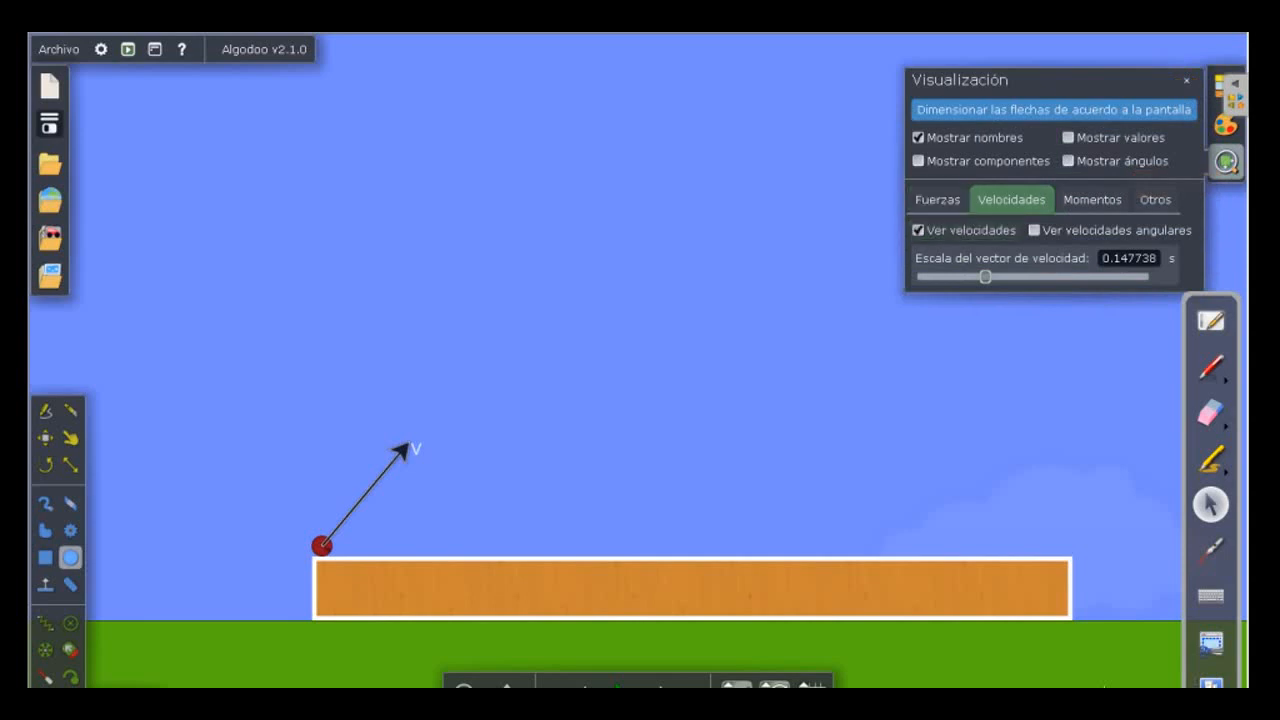
{"action": "left_click", "coordinate": [918, 160]}
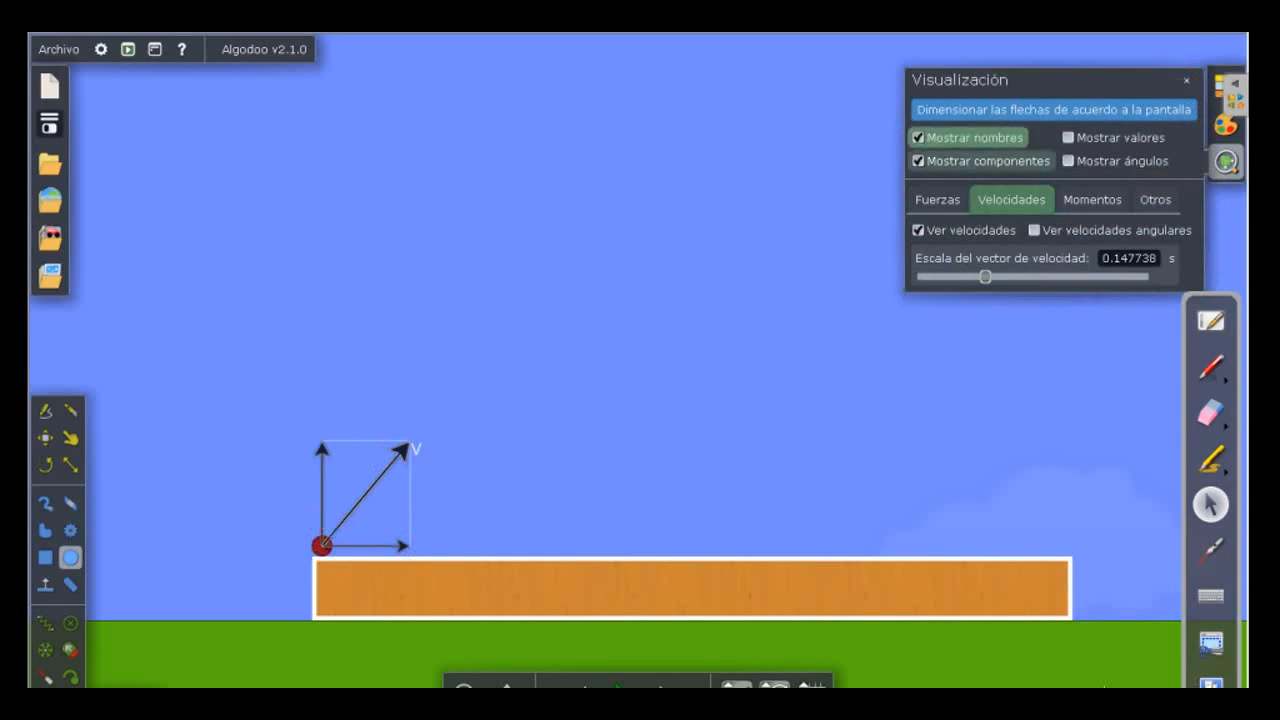
{"action": "left_click", "coordinate": [985, 161]}
{"action": "left_click", "coordinate": [985, 161]}
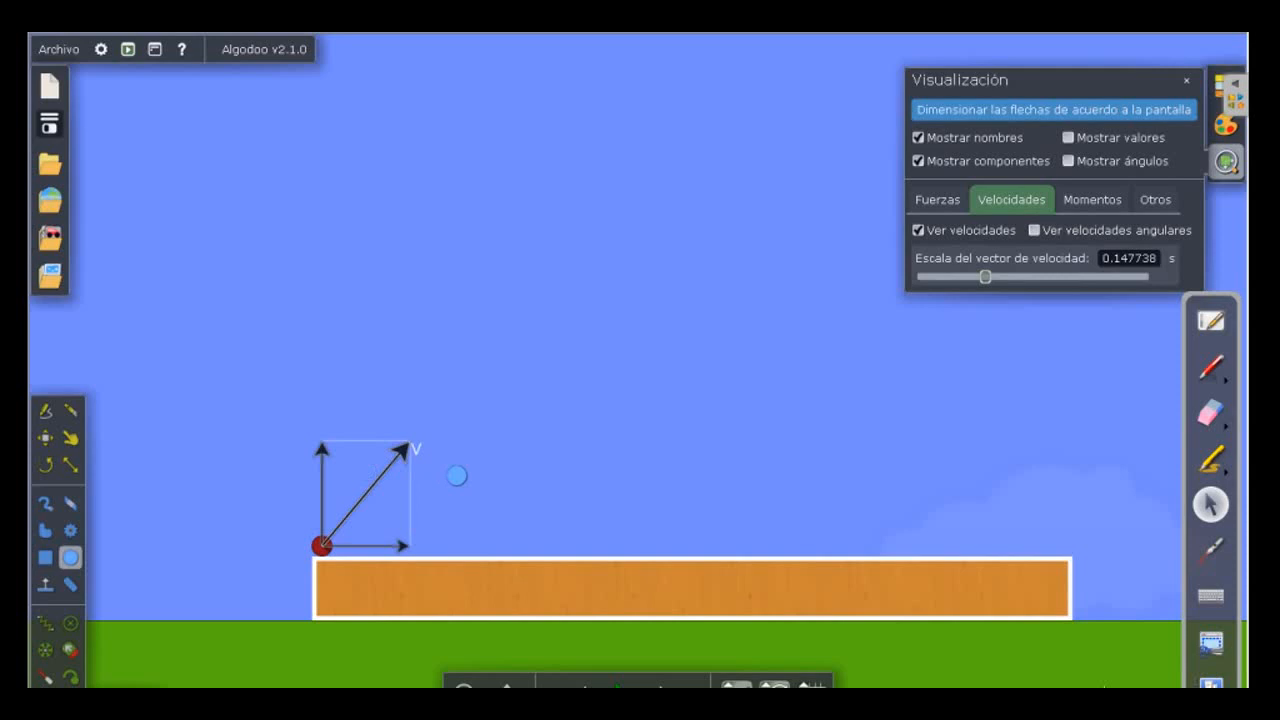
{"action": "left_click", "coordinate": [1072, 387]}
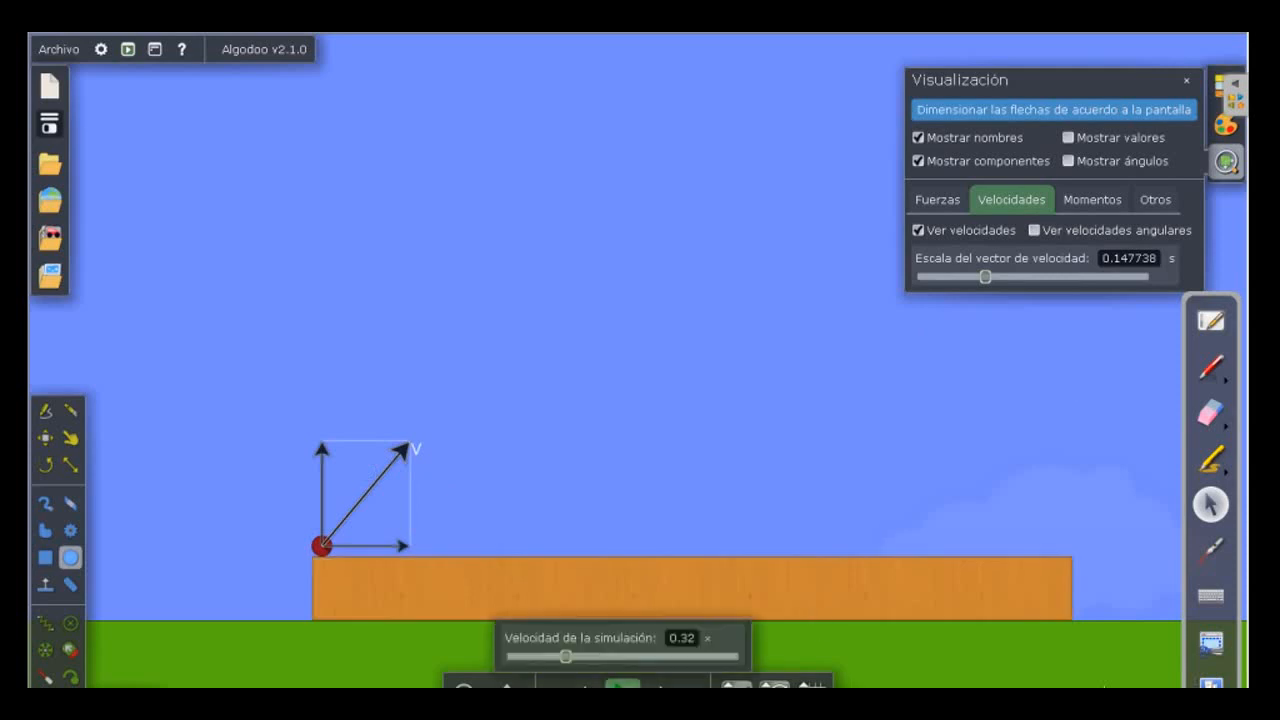
Run the launch with the velocity components displayed, and undo the run.
{"action": "left_click", "coordinate": [622, 685]}
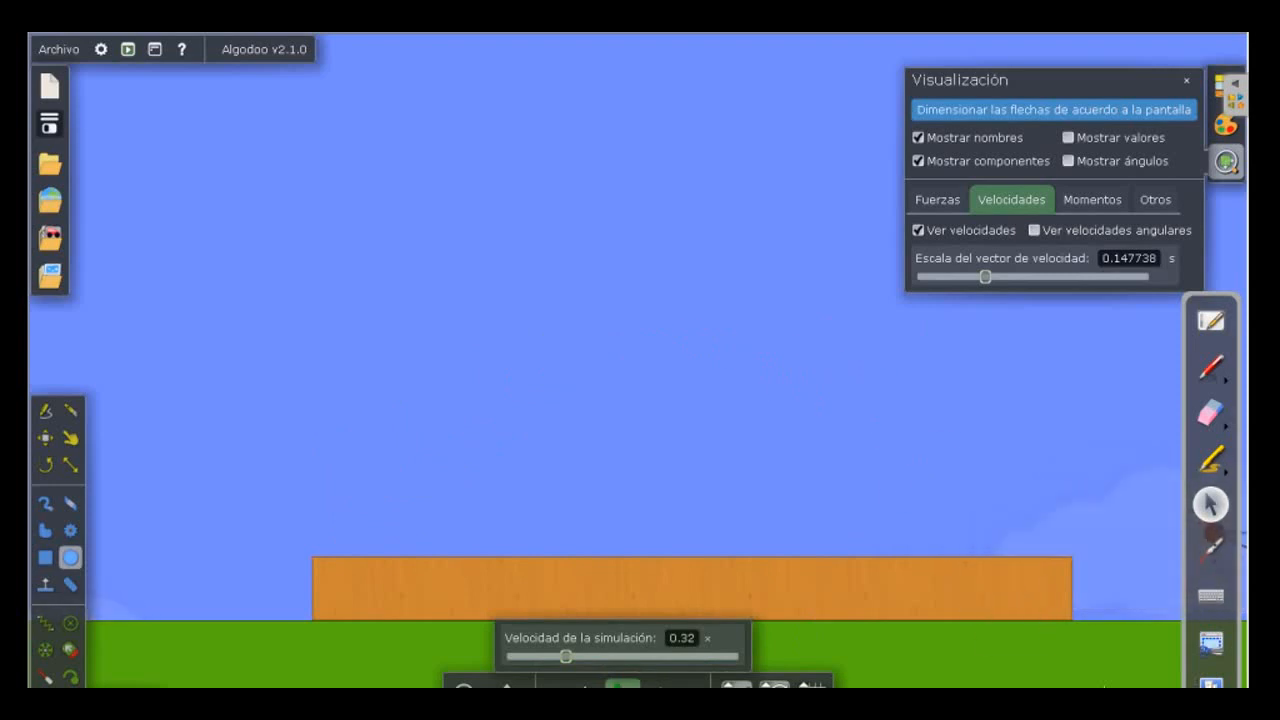
{"action": "left_click", "coordinate": [585, 685]}
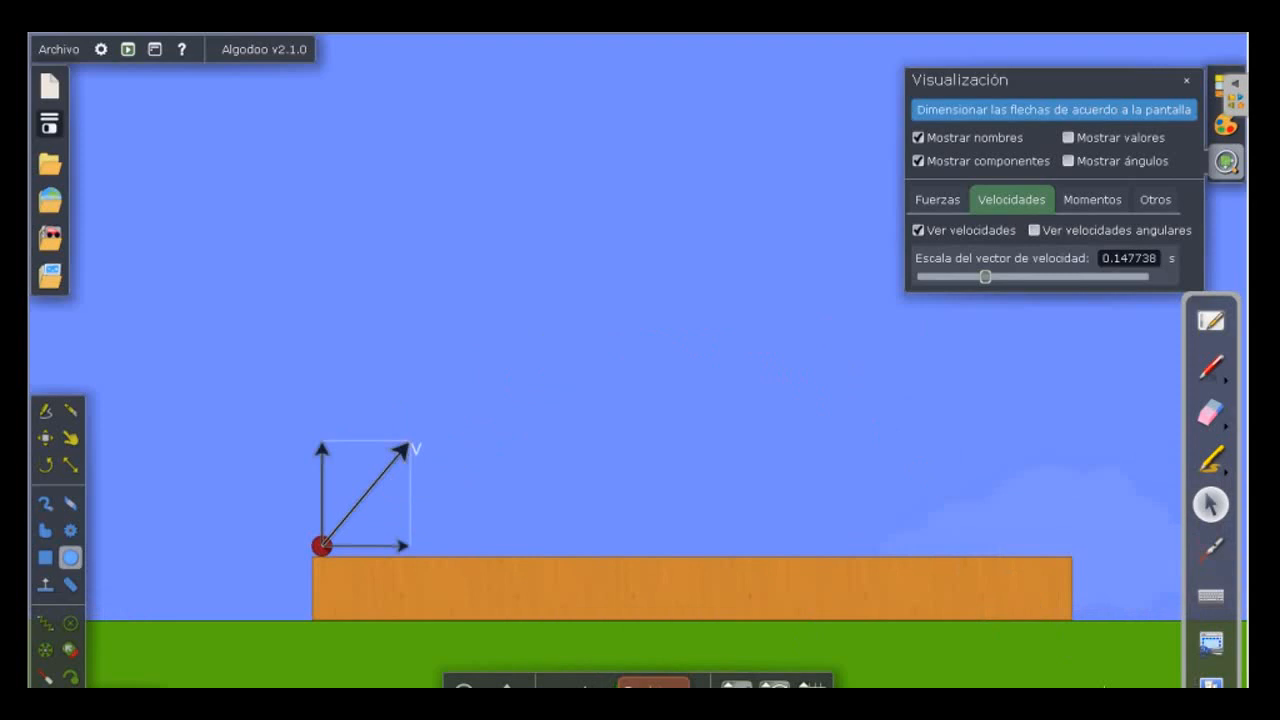
Replay the launch in short stretches, pausing mid-flight to examine the velocity components, and undo the runs back to the starting position.
{"action": "left_click", "coordinate": [653, 685]}
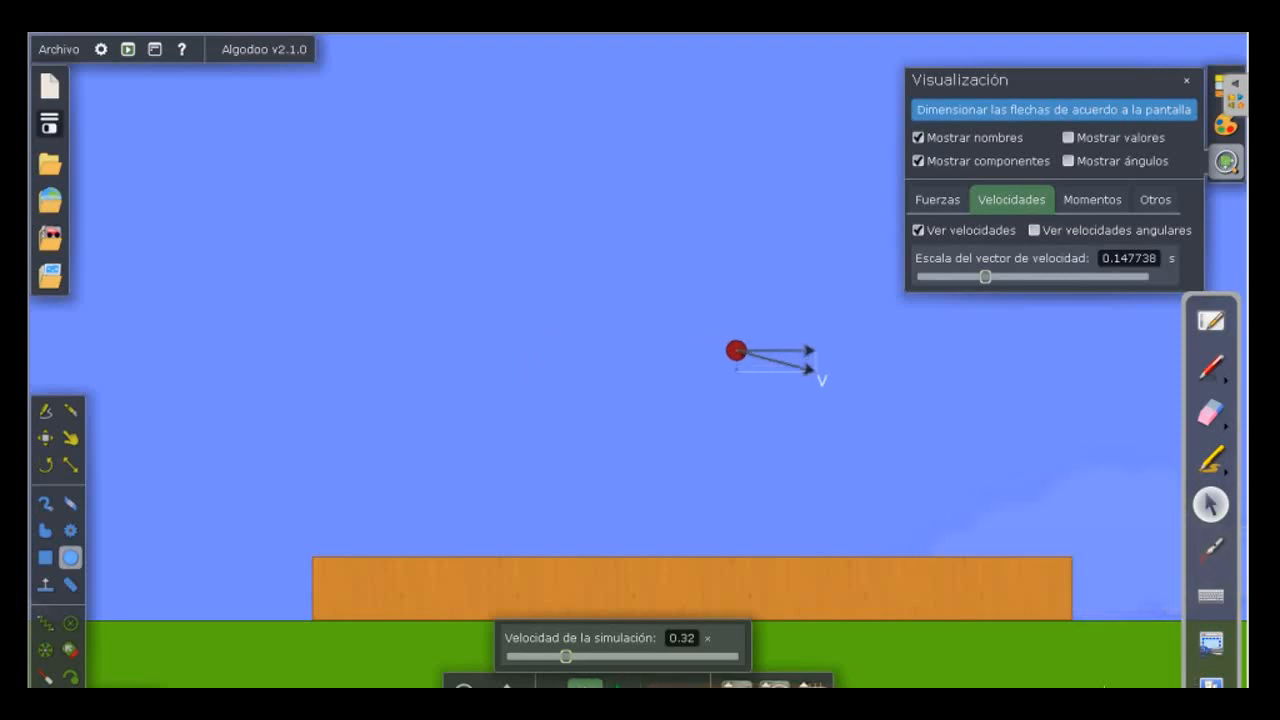
{"action": "mouse_move", "coordinate": [622, 686]}
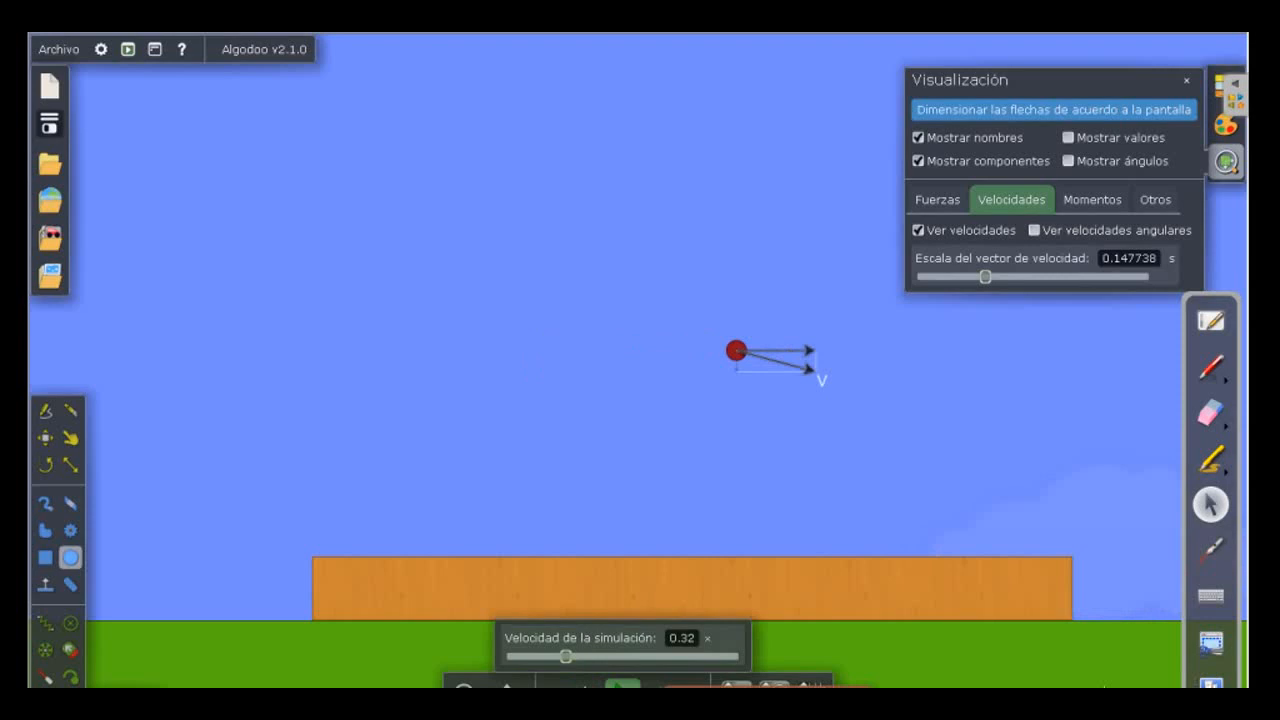
{"action": "left_click", "coordinate": [622, 686]}
{"action": "left_click", "coordinate": [622, 686]}
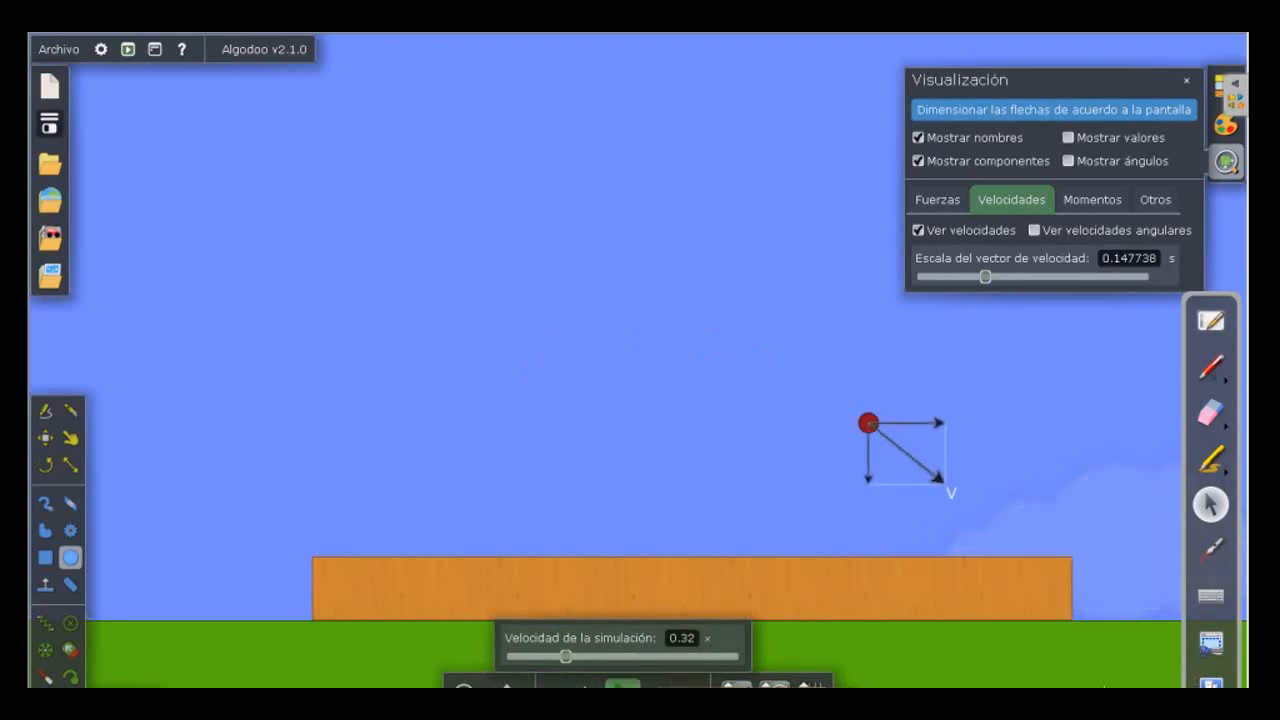
{"action": "left_click", "coordinate": [622, 686]}
{"action": "left_click", "coordinate": [622, 686]}
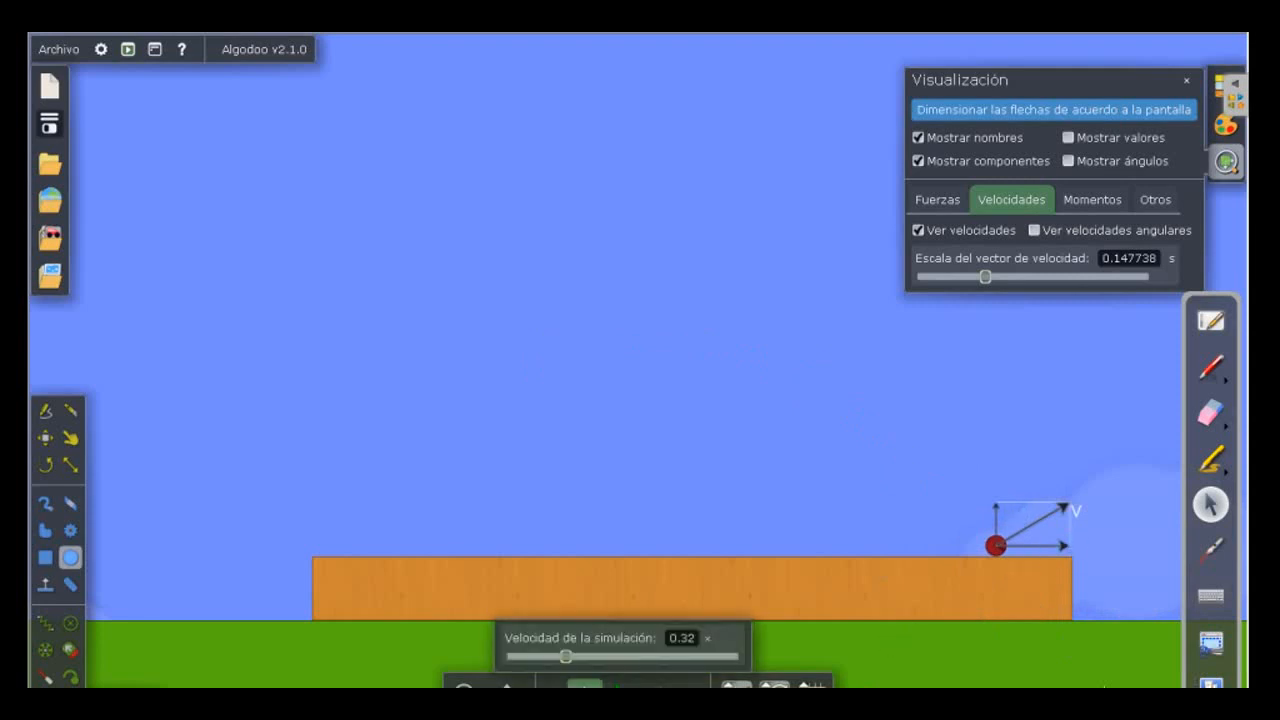
{"action": "left_click", "coordinate": [585, 686]}
{"action": "left_click", "coordinate": [585, 686]}
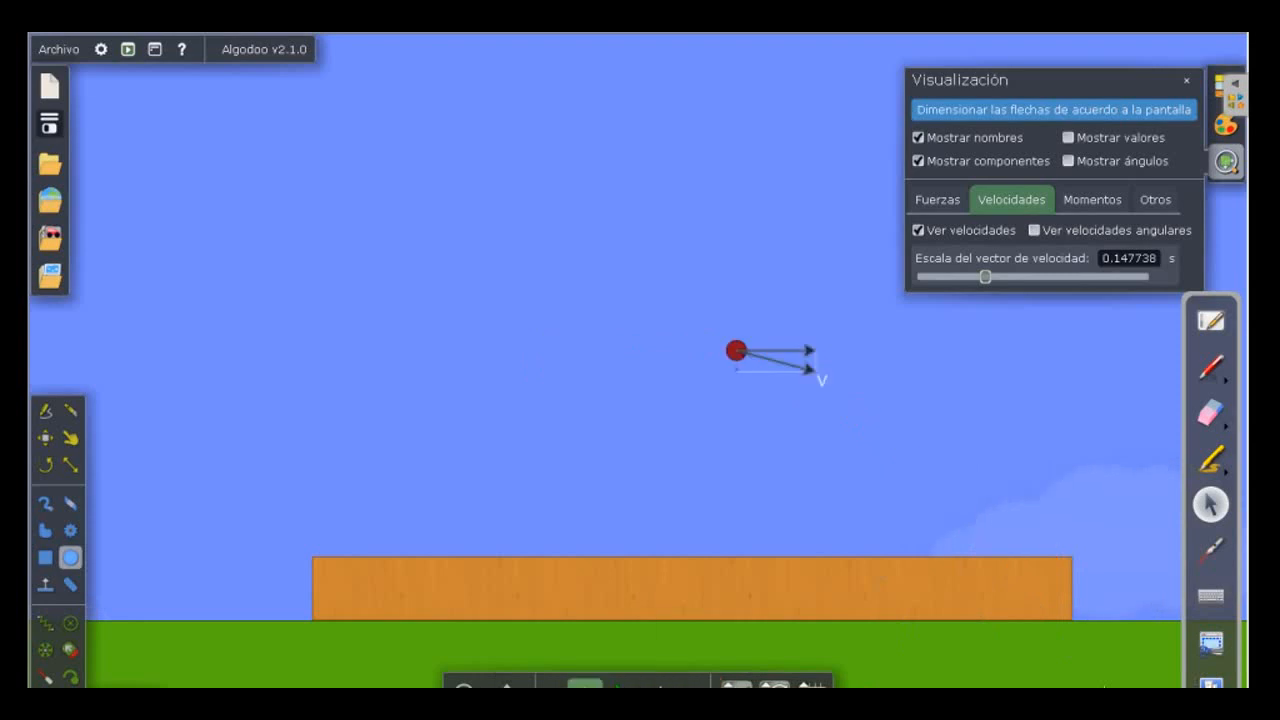
{"action": "left_click", "coordinate": [585, 686]}
{"action": "left_click", "coordinate": [585, 686]}
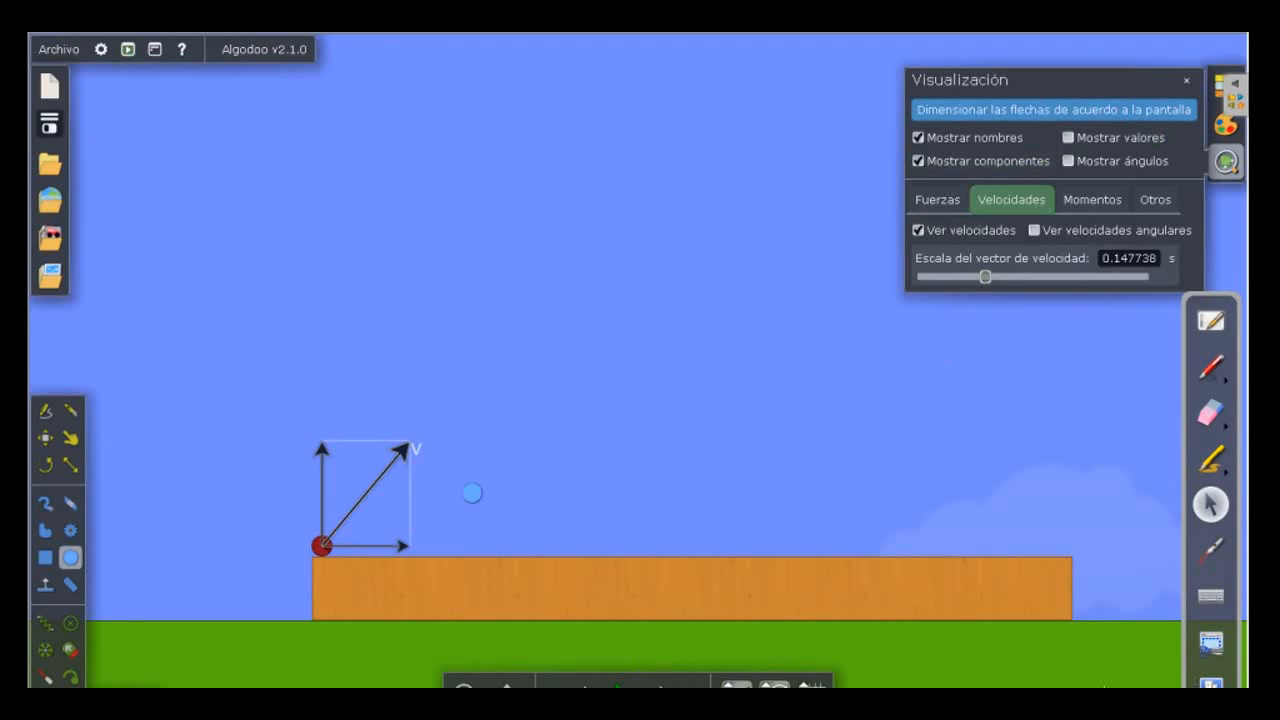
Open the red circle's graph and move its window to a clear area of the sky, away from the circle.
{"action": "left_click", "coordinate": [324, 549]}
{"action": "right_click", "coordinate": [347, 578]}
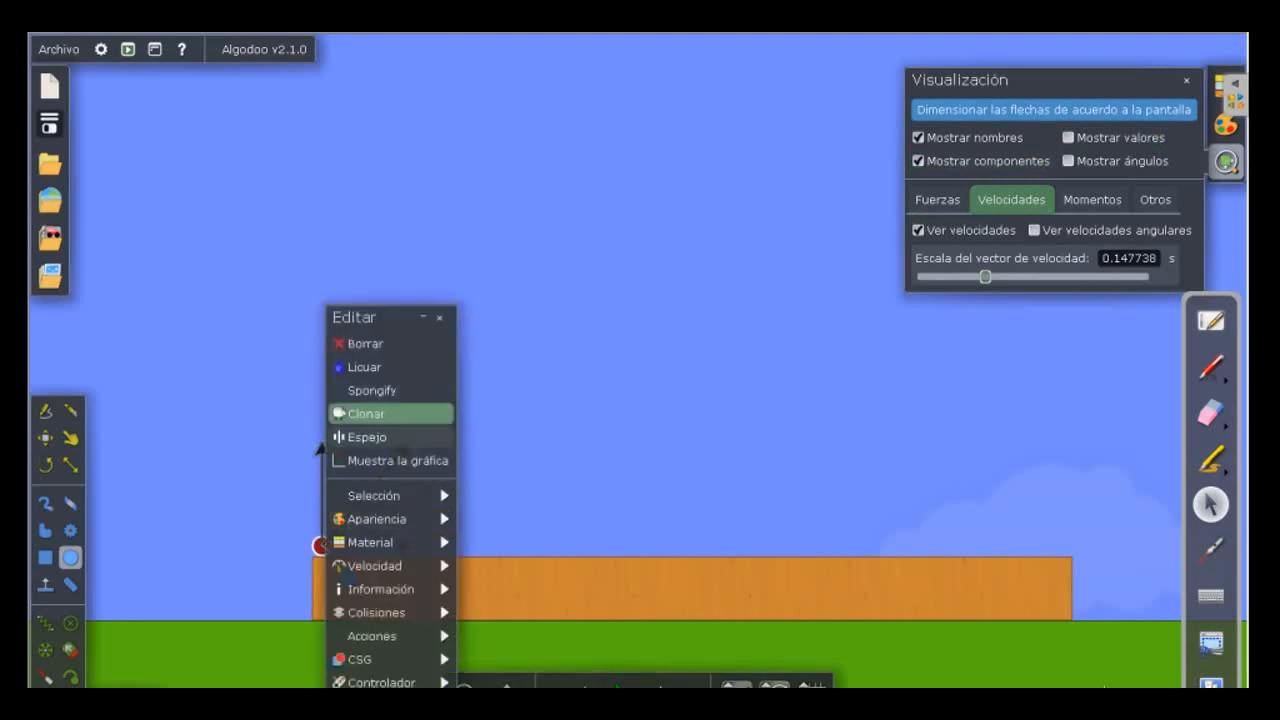
{"action": "left_click", "coordinate": [397, 460]}
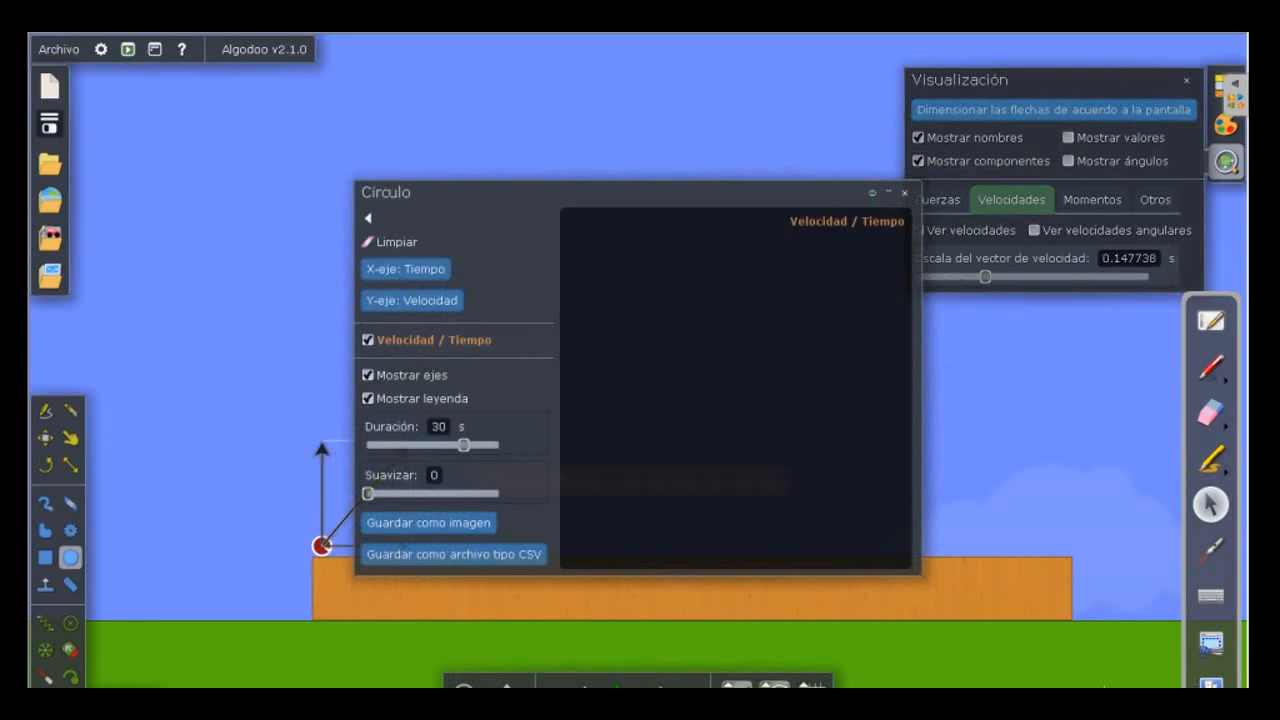
{"action": "left_click_drag", "start_coordinate": [400, 192], "coordinate": [684, 47]}
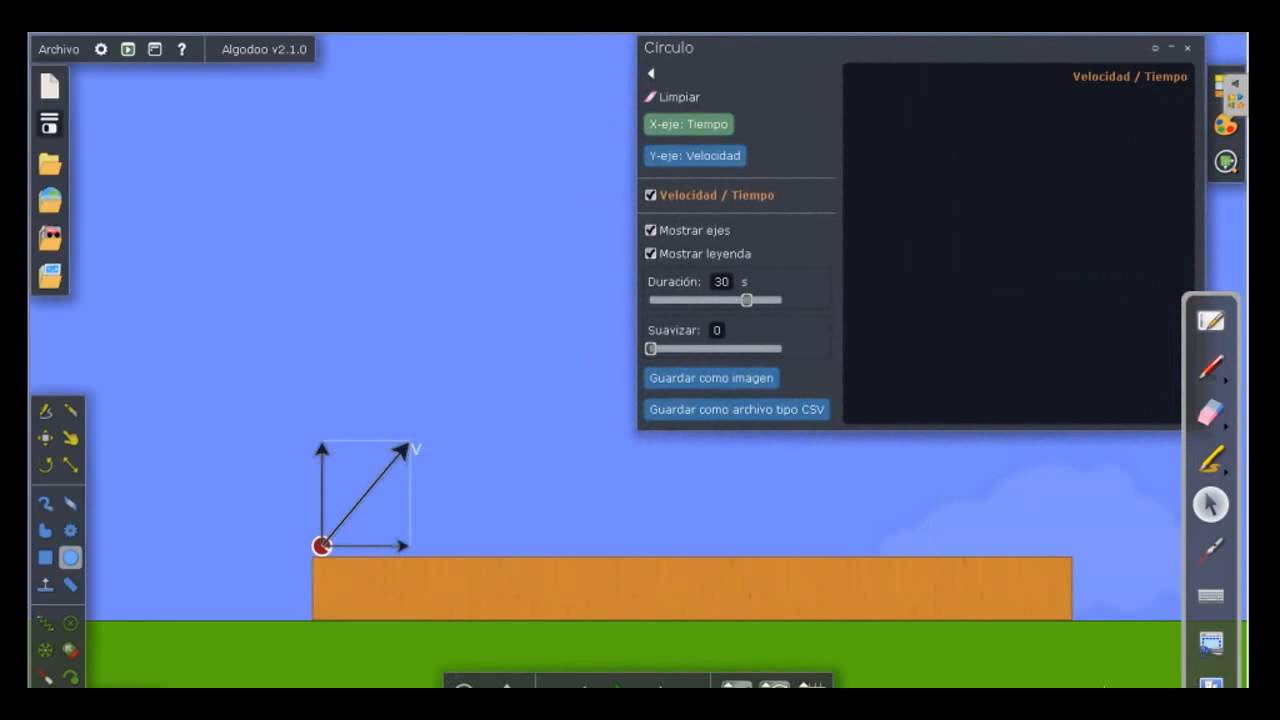
Set the graph's X axis to Posición (x) and its Y axis to Posición (y).
{"action": "left_click", "coordinate": [688, 124]}
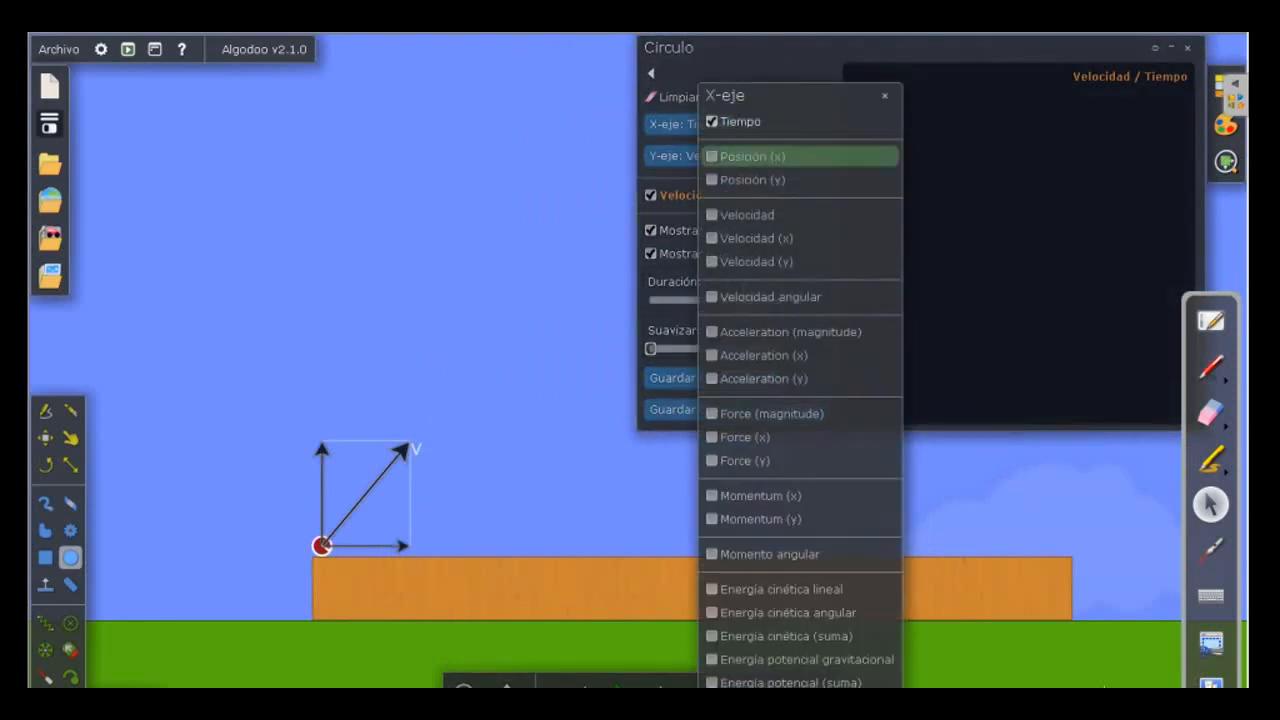
{"action": "left_click", "coordinate": [752, 156]}
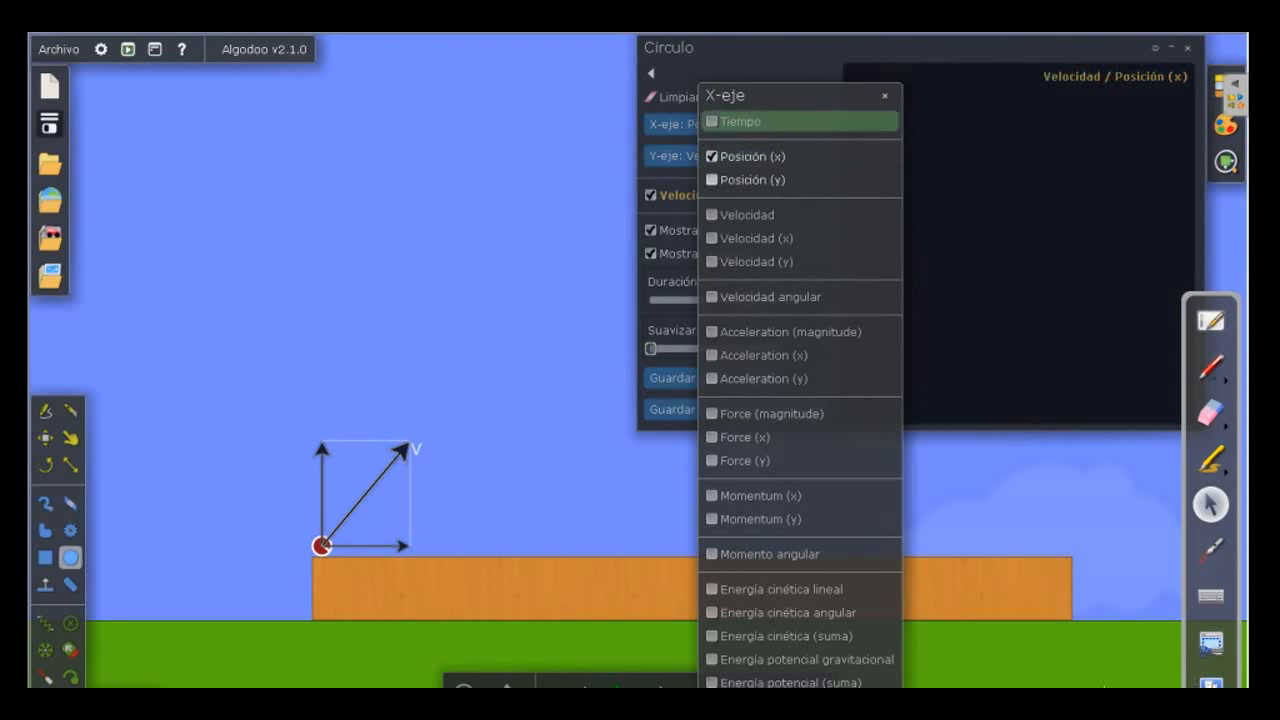
{"action": "left_click", "coordinate": [884, 95]}
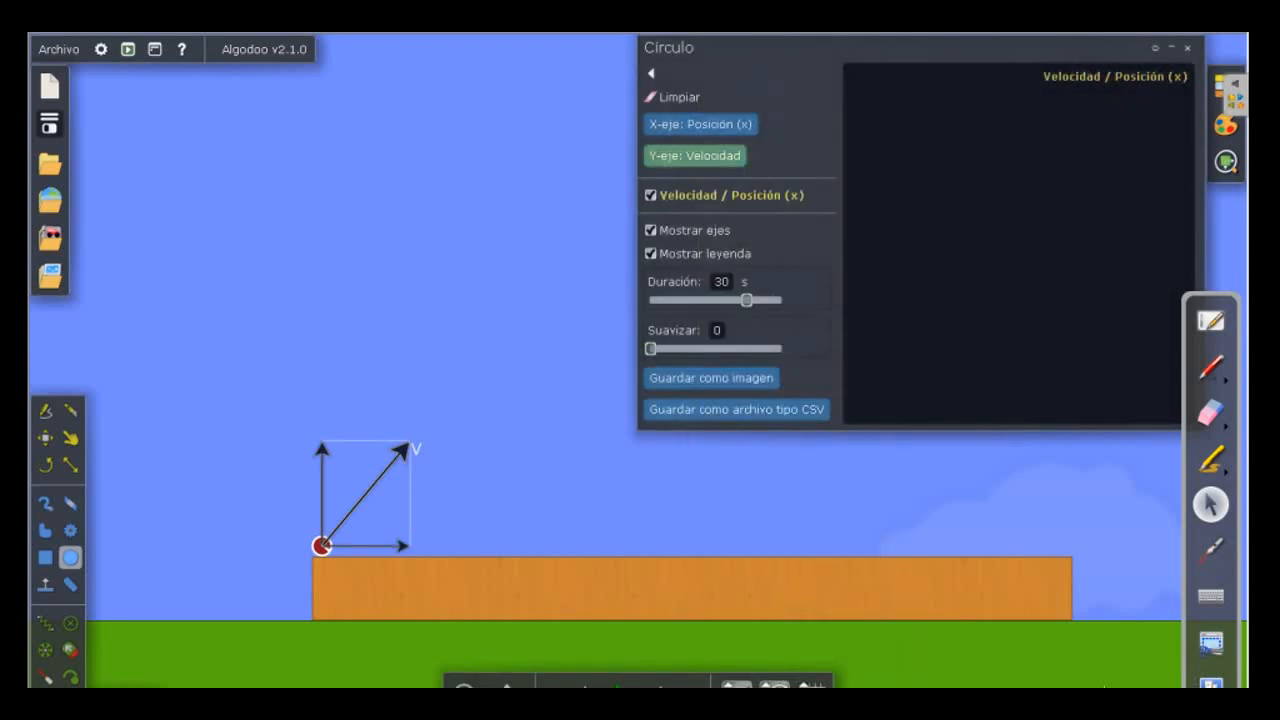
{"action": "left_click", "coordinate": [694, 155]}
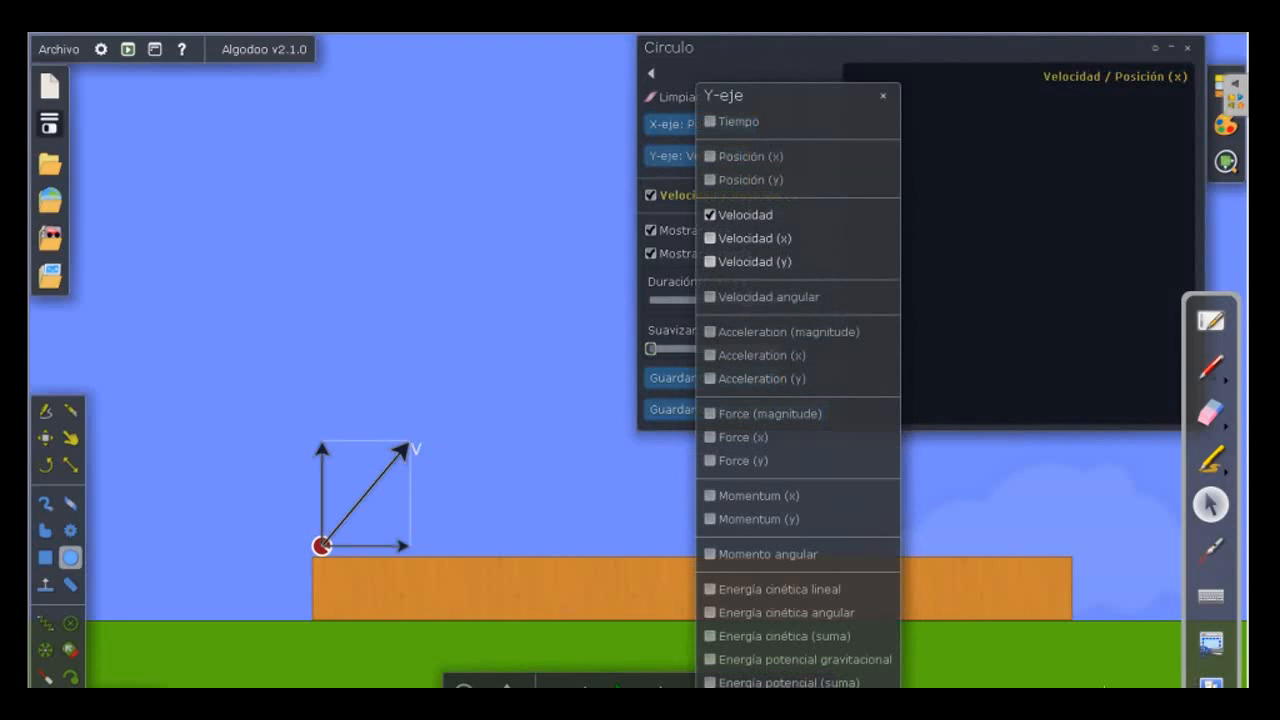
{"action": "left_click", "coordinate": [745, 180]}
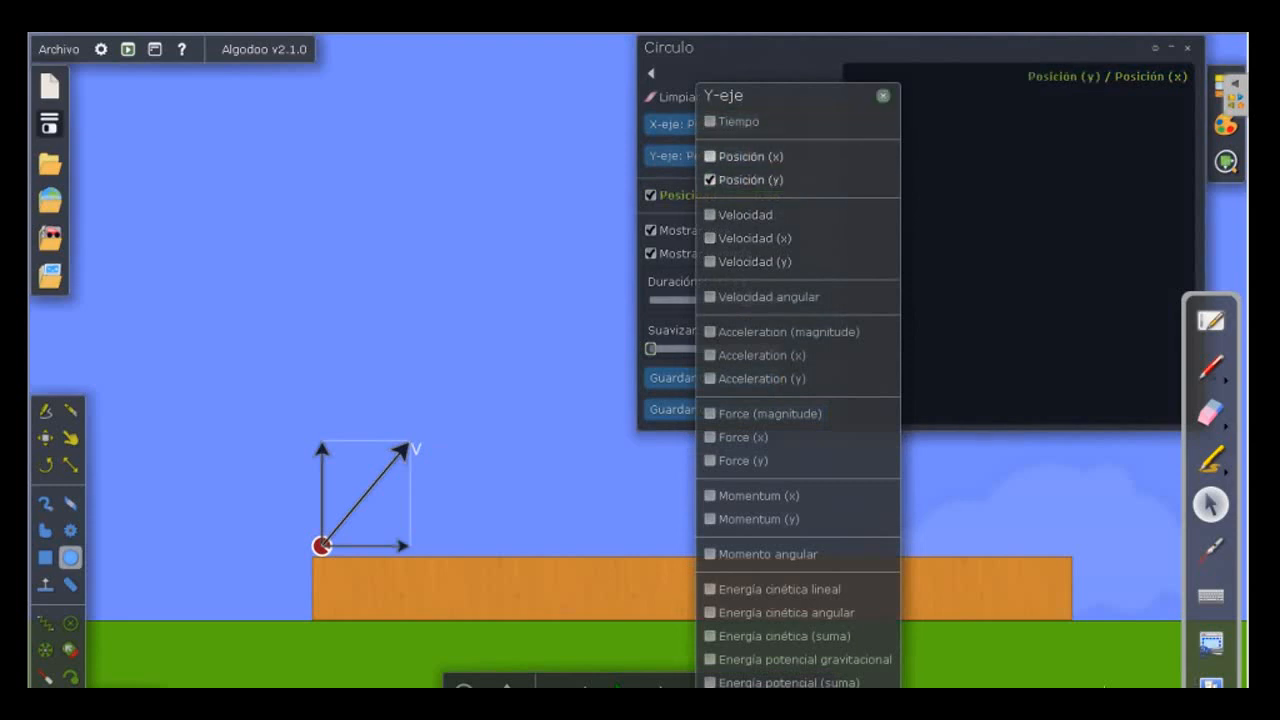
{"action": "left_click", "coordinate": [883, 95]}
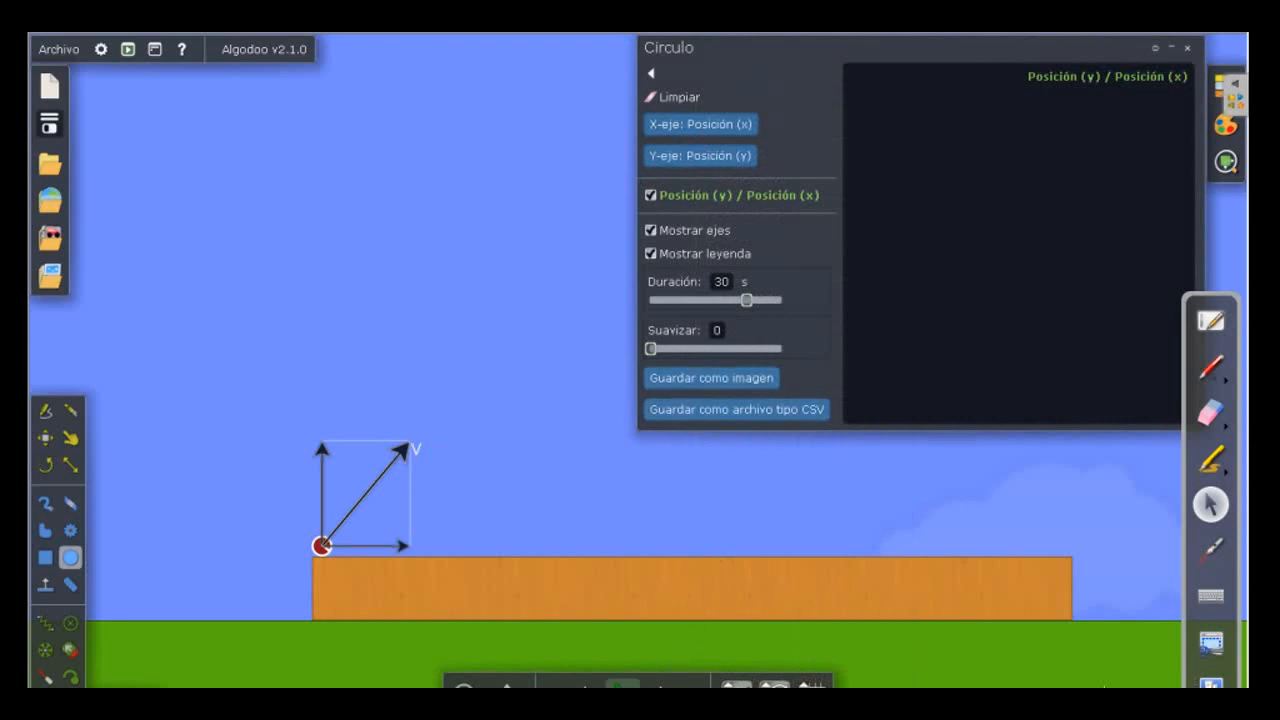
Run the launch to plot its trajectory, undo the run, and read the coordinates at the curve's starting point.
{"action": "mouse_move", "coordinate": [622, 684]}
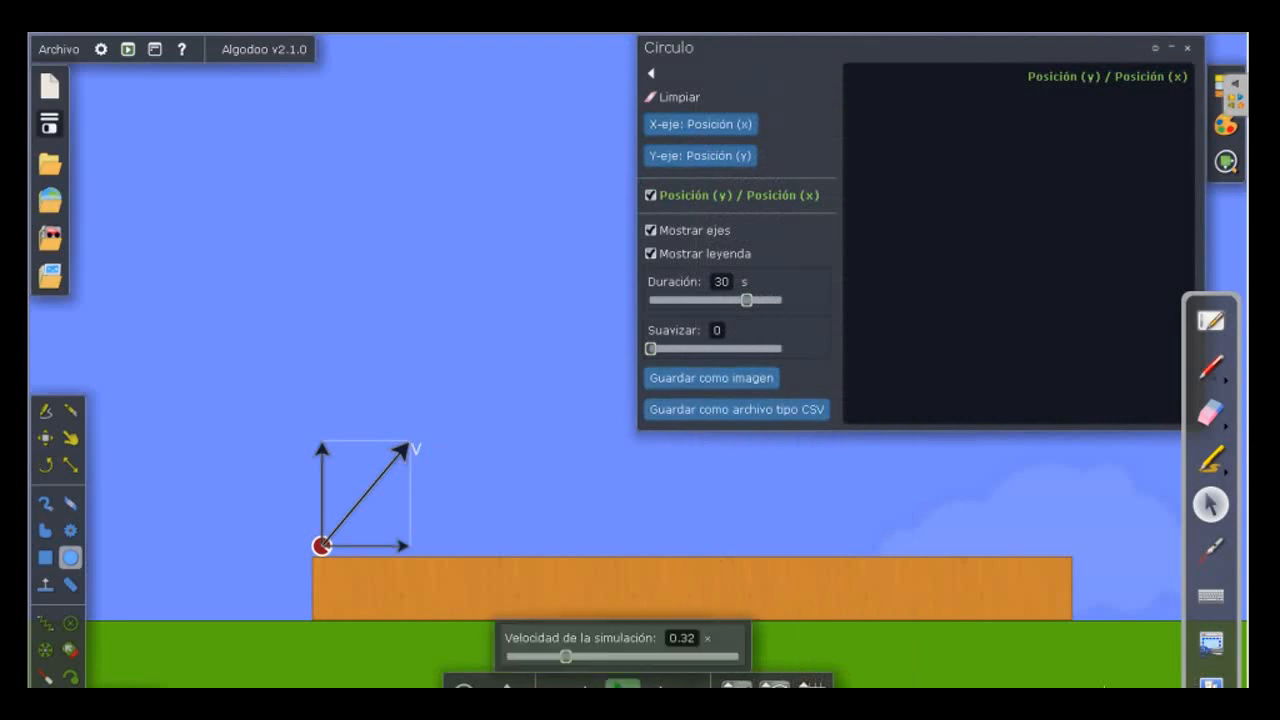
{"action": "left_click", "coordinate": [622, 684]}
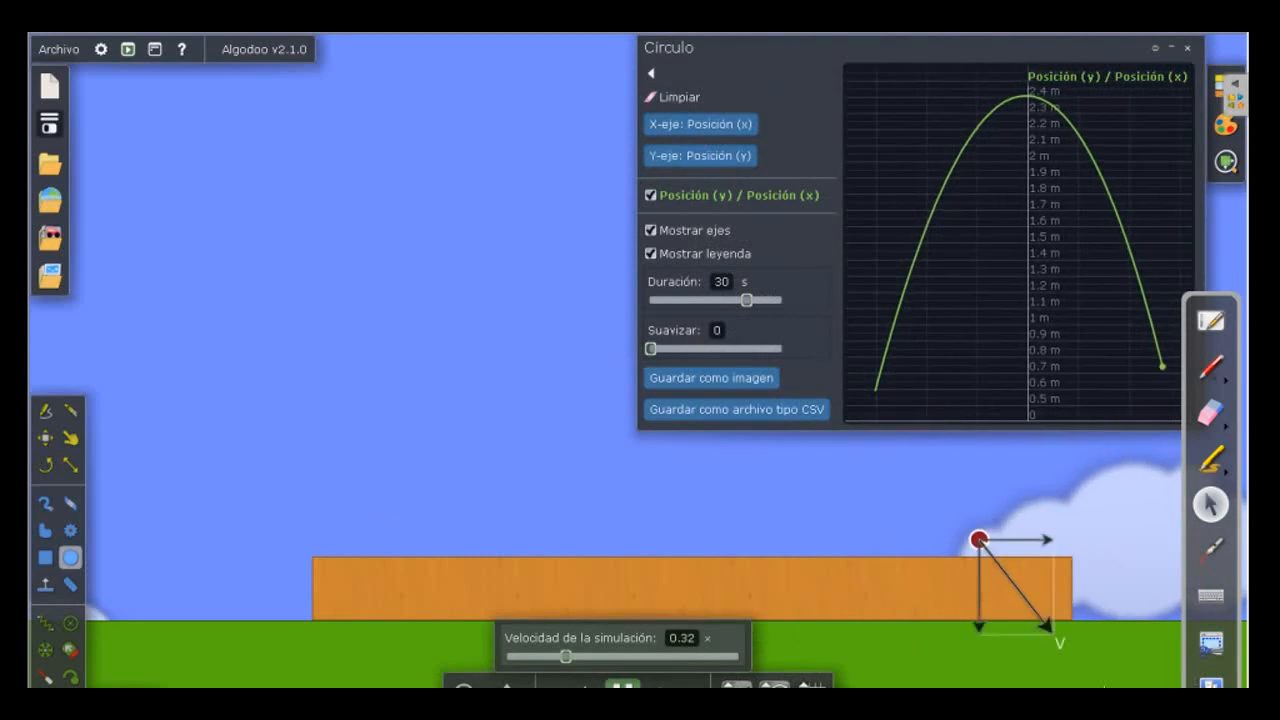
{"action": "left_click", "coordinate": [622, 684]}
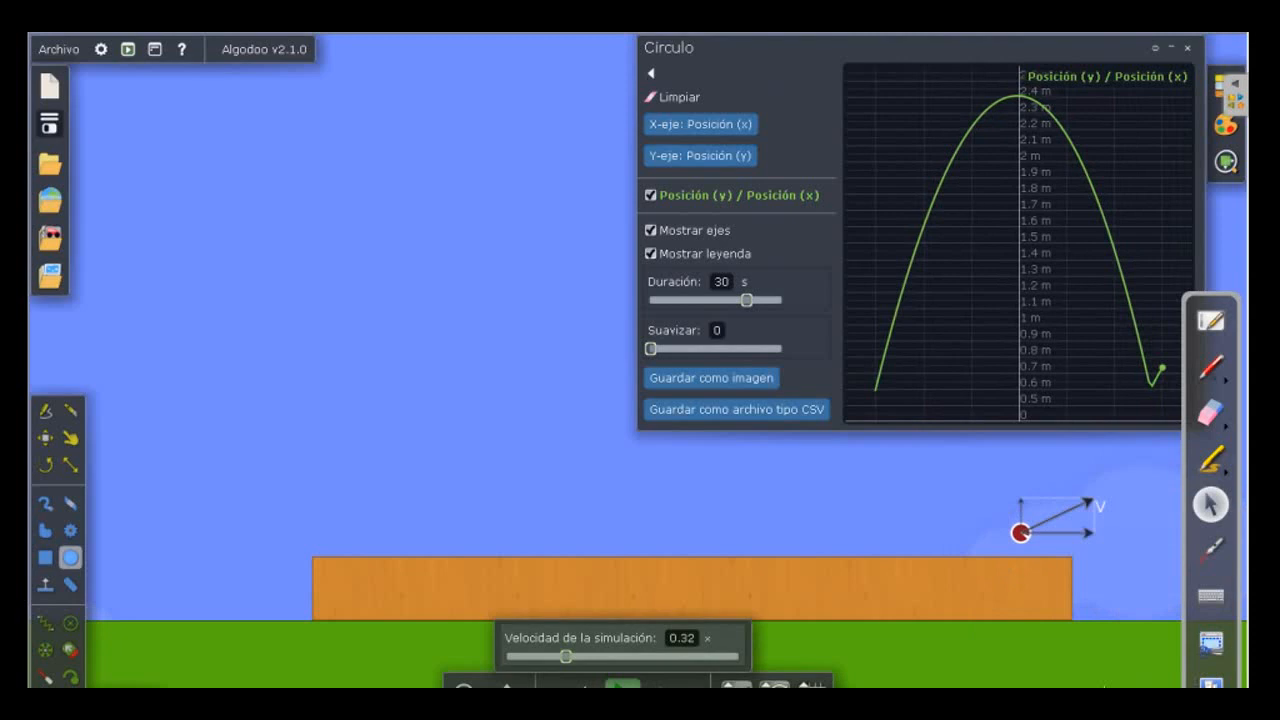
{"action": "left_click", "coordinate": [585, 684]}
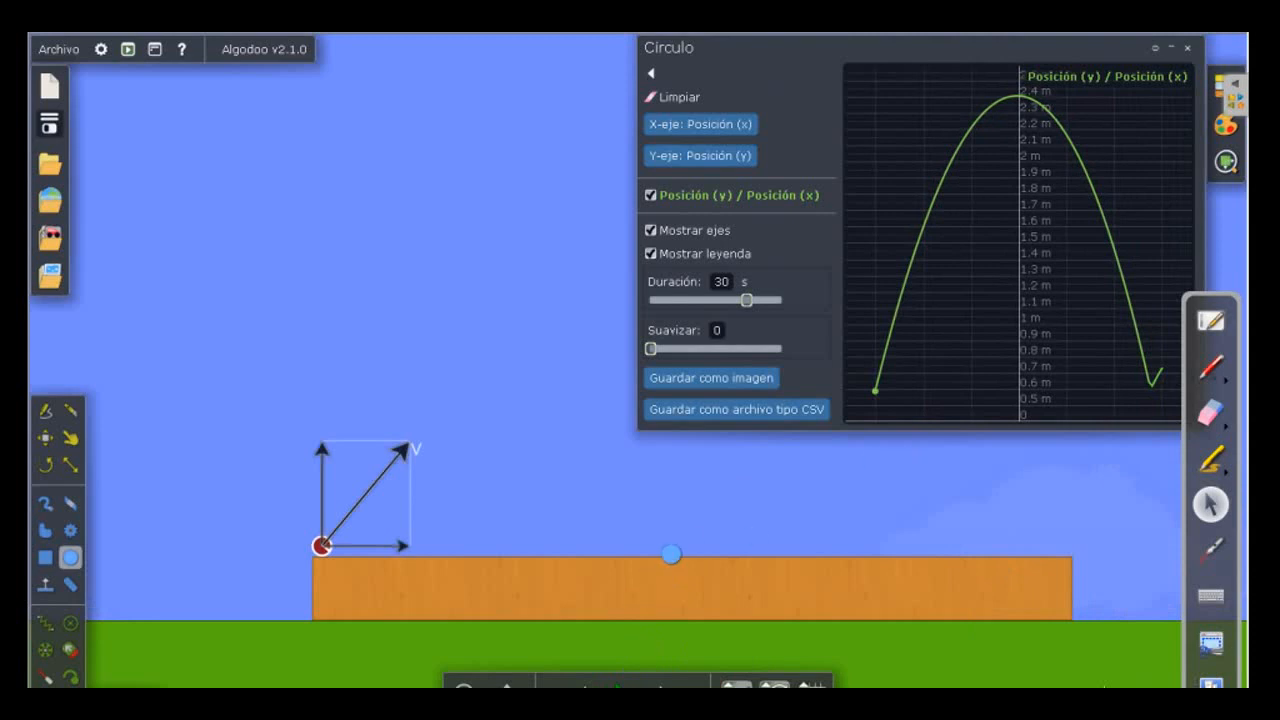
{"action": "mouse_move", "coordinate": [996, 100]}
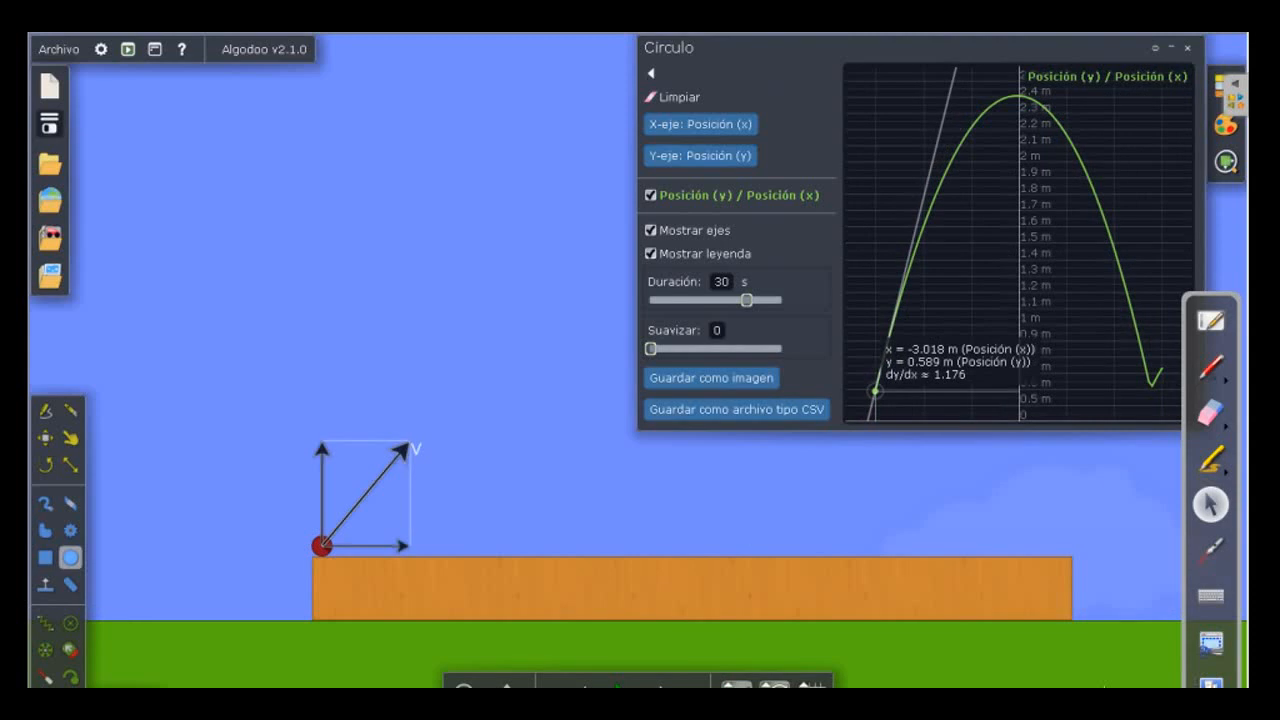
{"action": "mouse_move", "coordinate": [875, 390]}
{"action": "left_mouse_down"}
{"action": "mouse_move", "coordinate": [943, 180]}
{"action": "mouse_move", "coordinate": [977, 140]}
{"action": "mouse_move", "coordinate": [1052, 100]}
{"action": "mouse_move", "coordinate": [966, 128]}
{"action": "mouse_move", "coordinate": [875, 390]}
{"action": "mouse_move", "coordinate": [978, 100]}
{"action": "mouse_move", "coordinate": [1000, 100]}
{"action": "mouse_move", "coordinate": [875, 390]}
{"action": "left_mouse_up"}
Turn on the grid and move the wooden block along the ground until its near end aligns with the vertical axis line.
{"action": "left_click", "coordinate": [813, 687]}
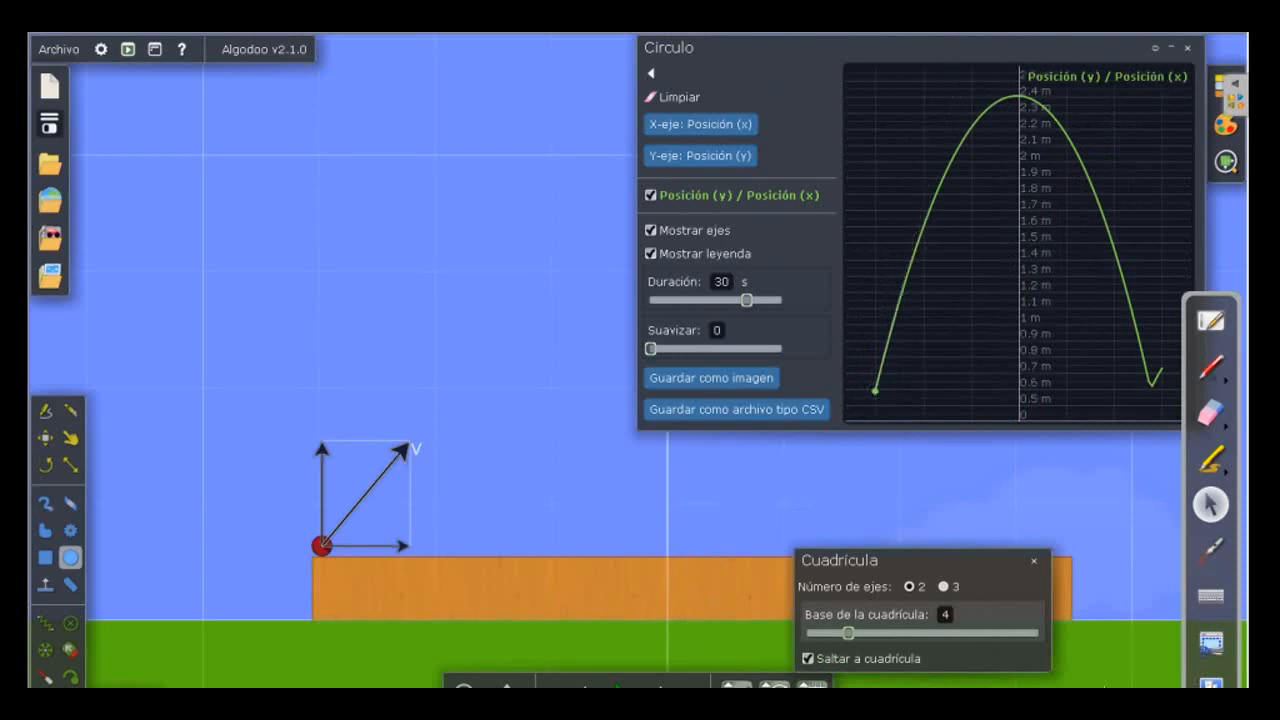
{"action": "left_click", "coordinate": [1171, 47]}
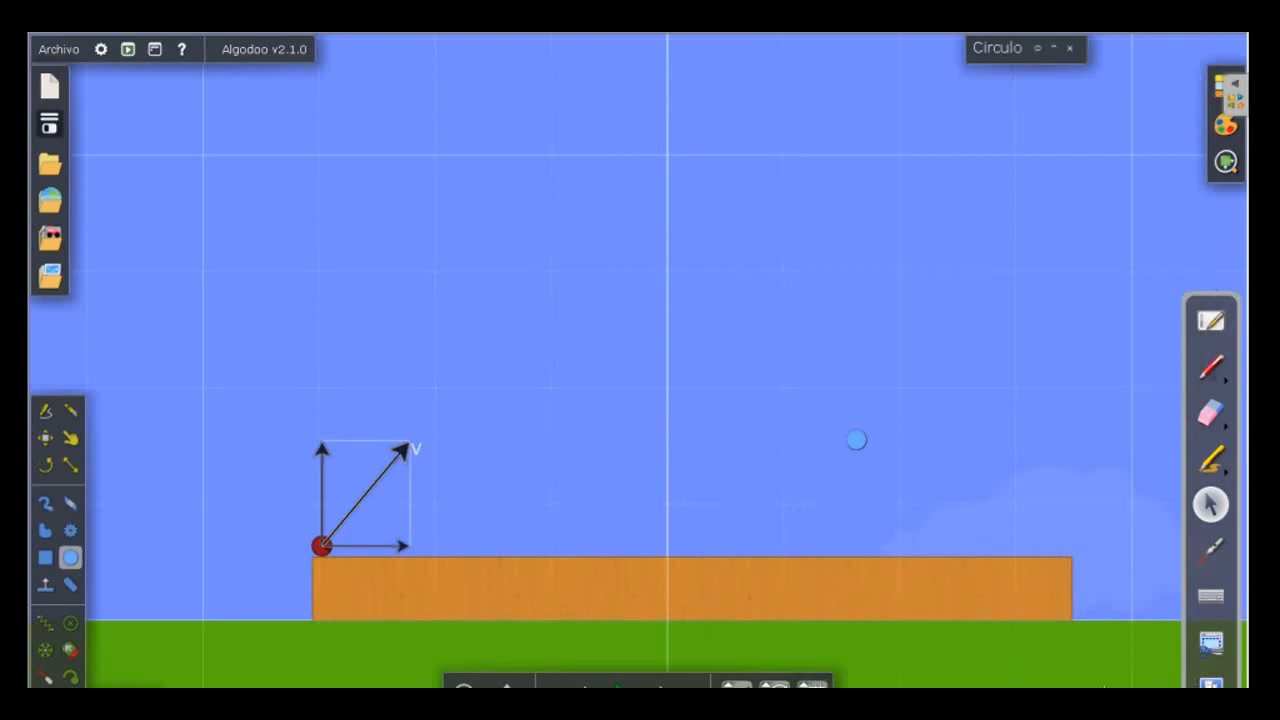
{"action": "left_click", "coordinate": [751, 606]}
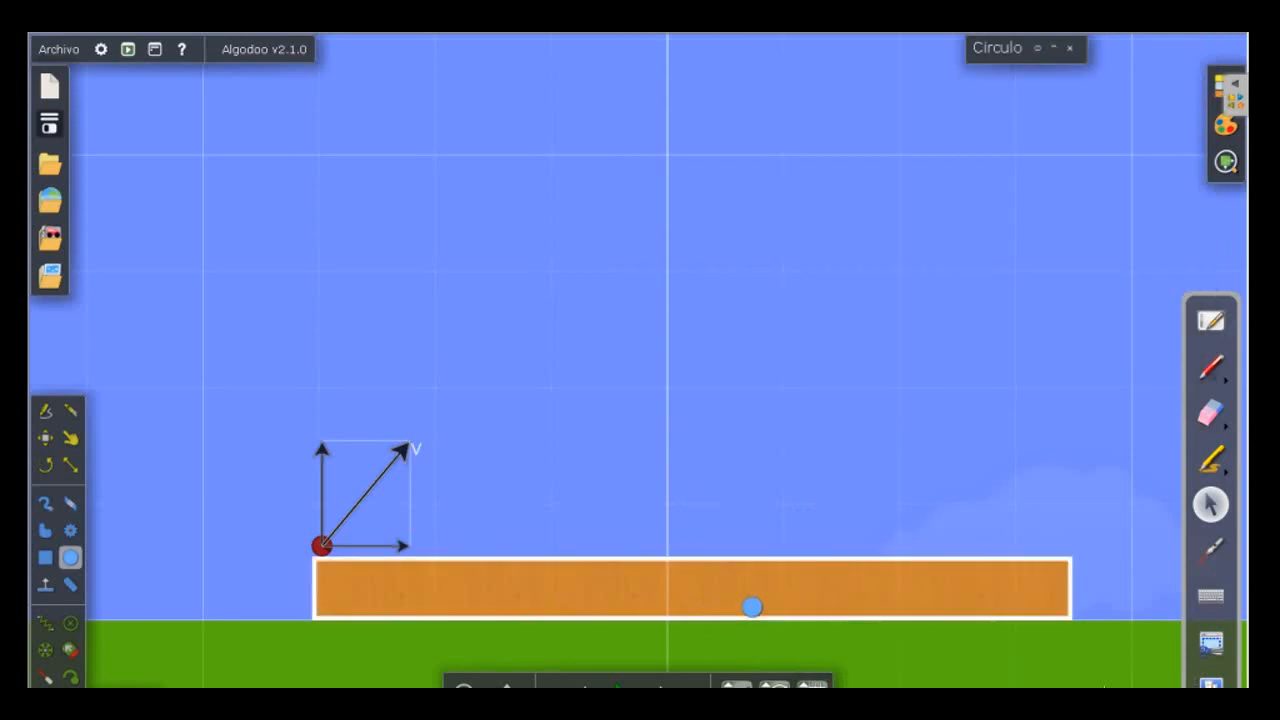
{"action": "left_click_drag", "start_coordinate": [436, 622], "coordinate": [789, 631]}
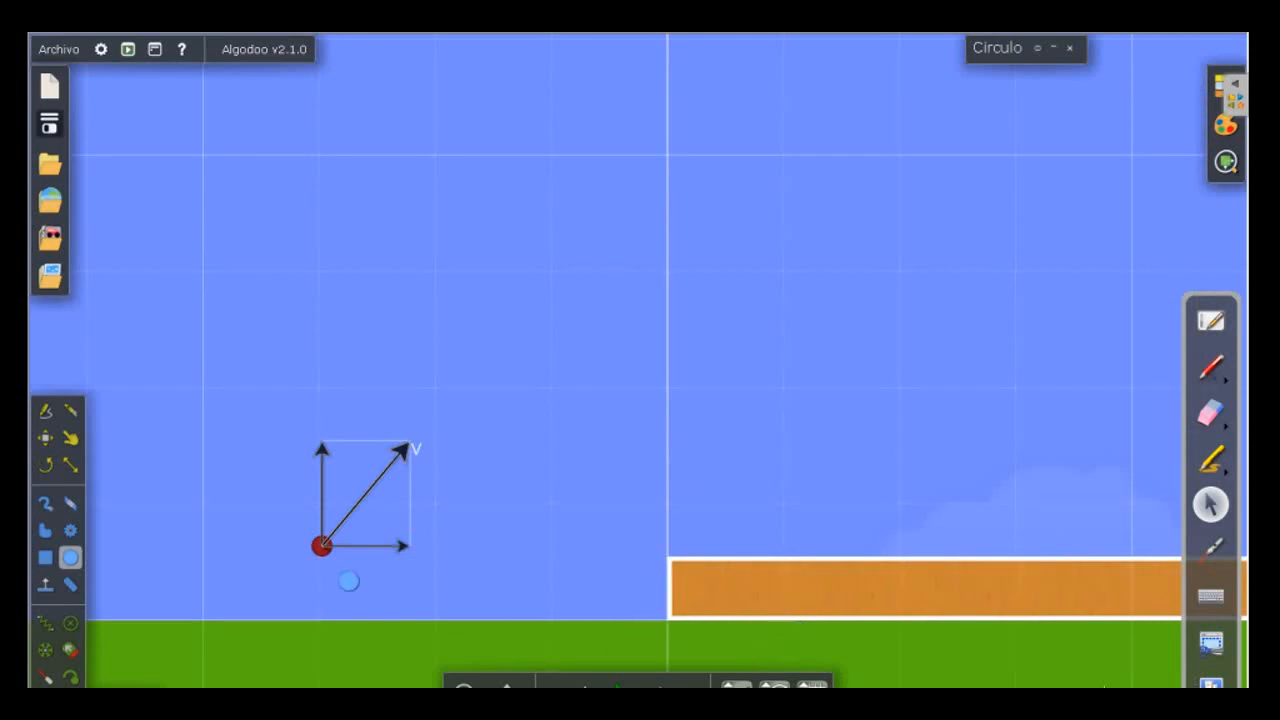
Move the red circle onto the end of the wooden block that sits at the vertical axis line.
{"action": "left_click_drag", "start_coordinate": [320, 504], "coordinate": [363, 582]}
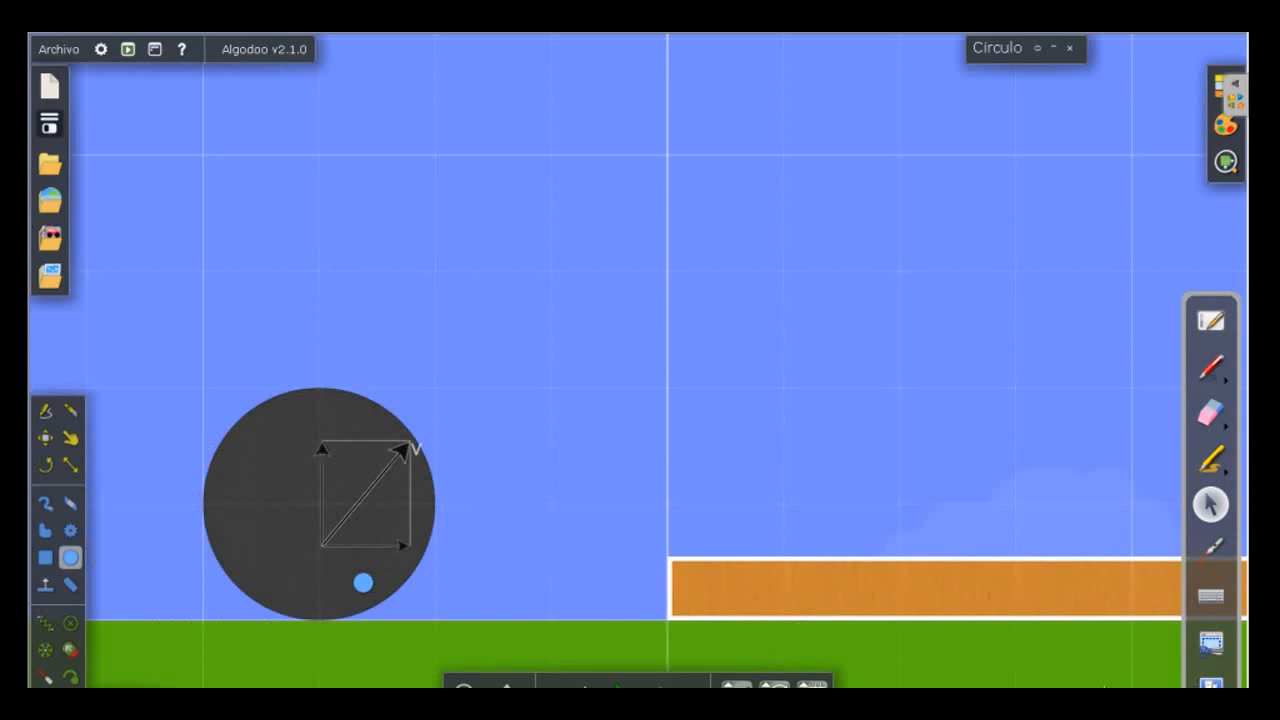
{"action": "key", "text": "ctrl+z"}
{"action": "left_click", "coordinate": [323, 549]}
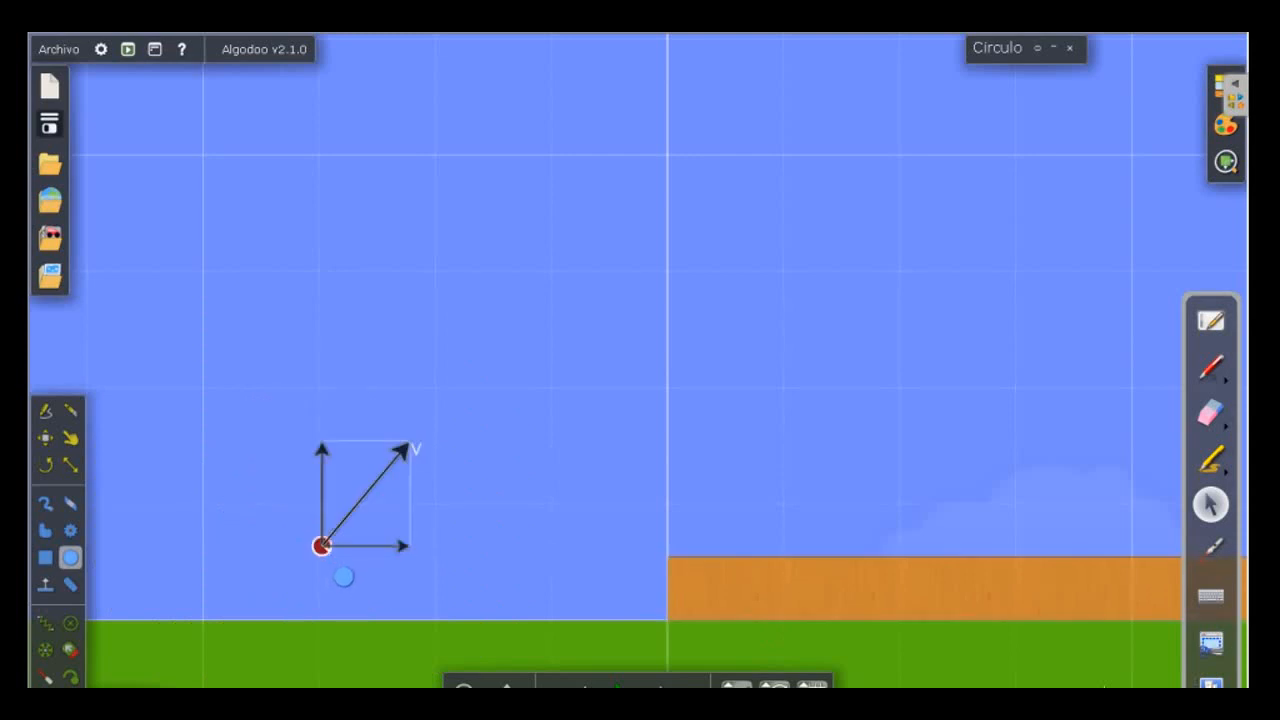
{"action": "left_click_drag", "start_coordinate": [343, 576], "coordinate": [704, 571]}
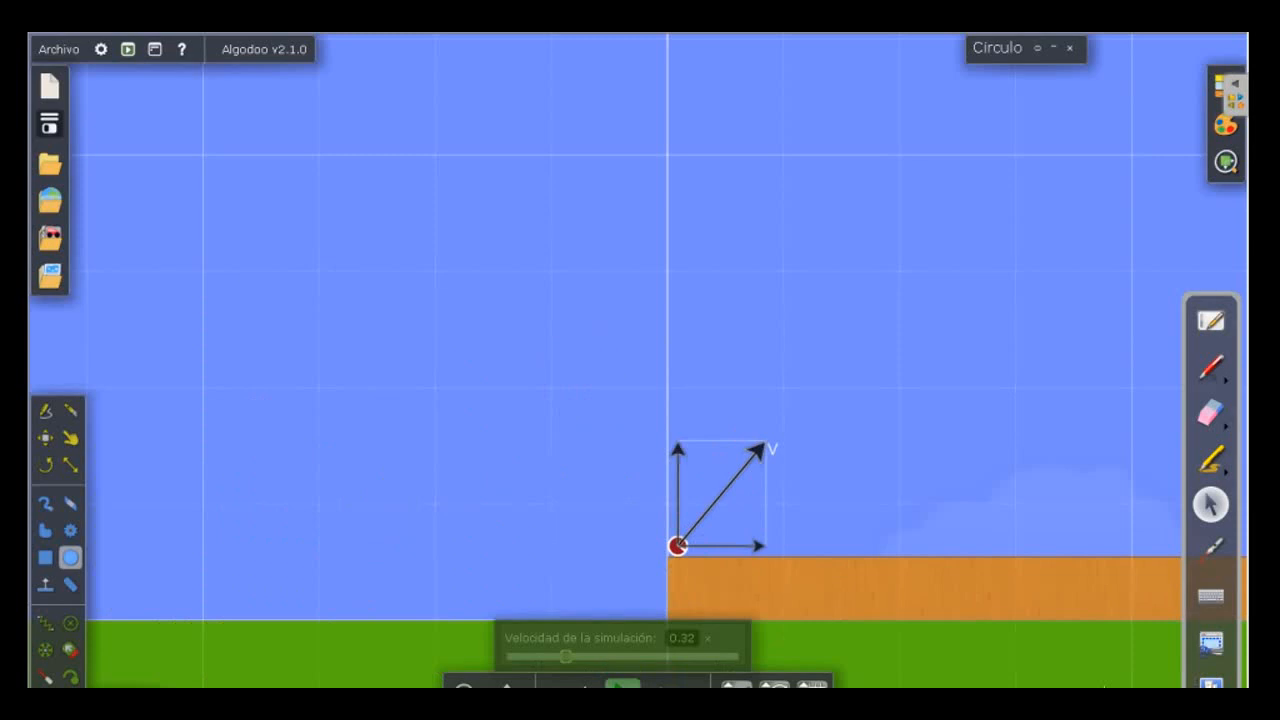
Run the launch briefly from the block's relocated position and undo the run.
{"action": "left_click", "coordinate": [622, 686]}
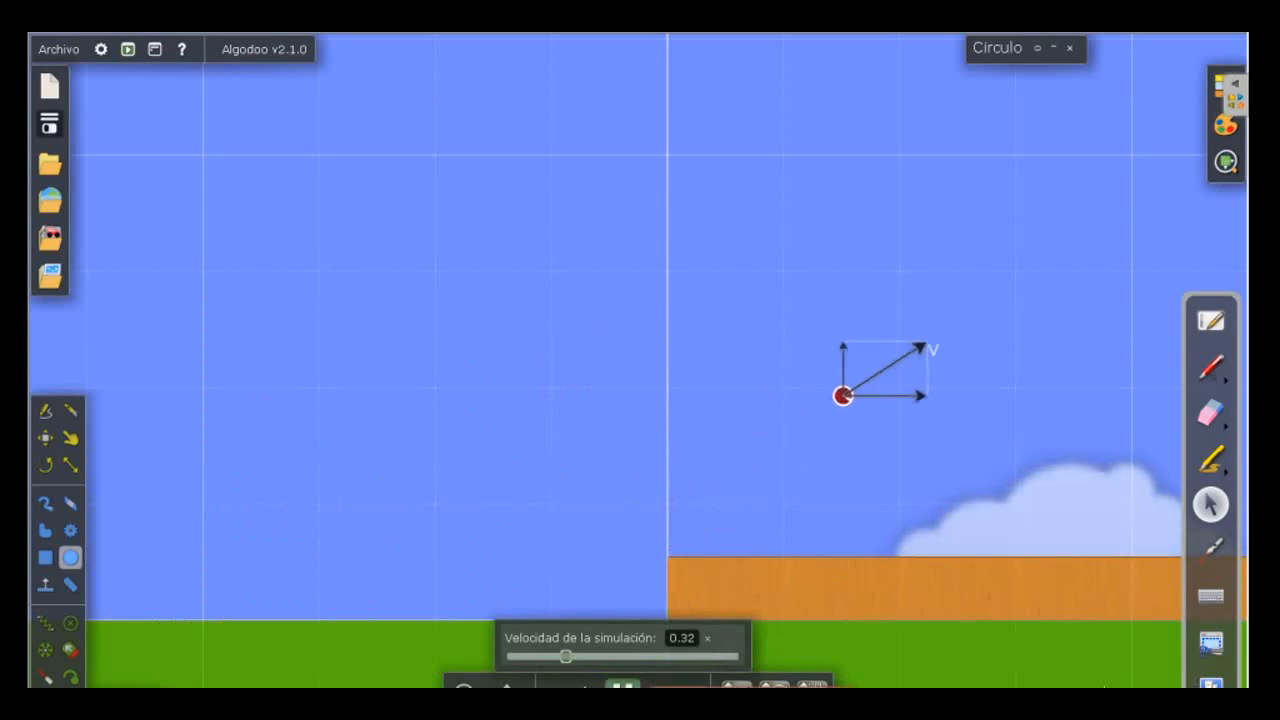
{"action": "left_click", "coordinate": [622, 686]}
{"action": "left_click", "coordinate": [584, 686]}
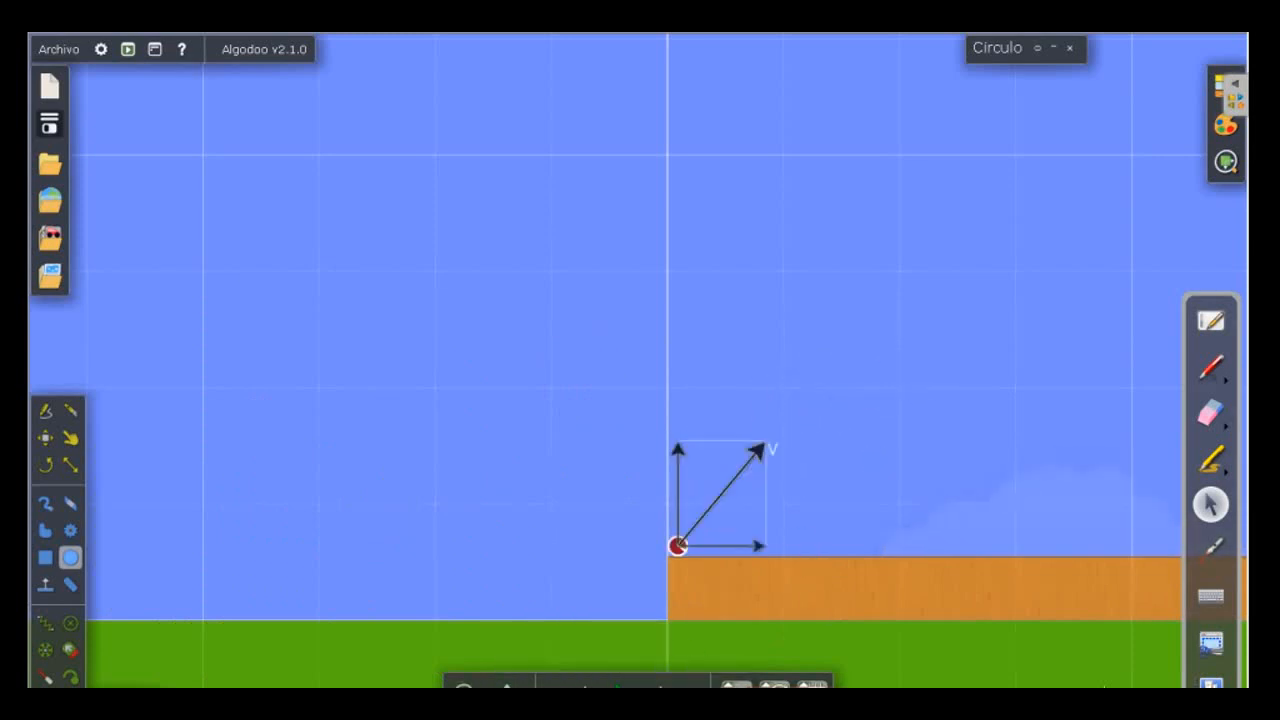
Open a new graph for the relocated red circle.
{"action": "left_click", "coordinate": [507, 686]}
{"action": "left_click_drag", "start_coordinate": [654, 660], "coordinate": [173, 659]}
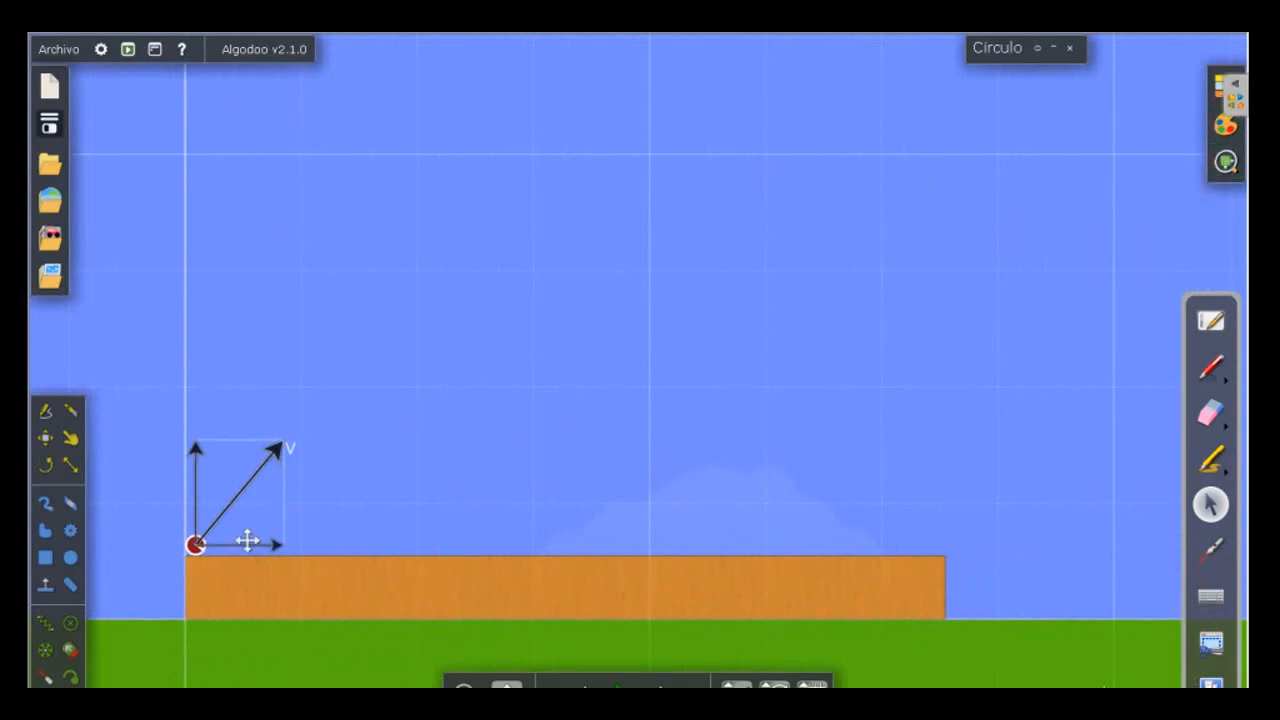
{"action": "right_click", "coordinate": [195, 545]}
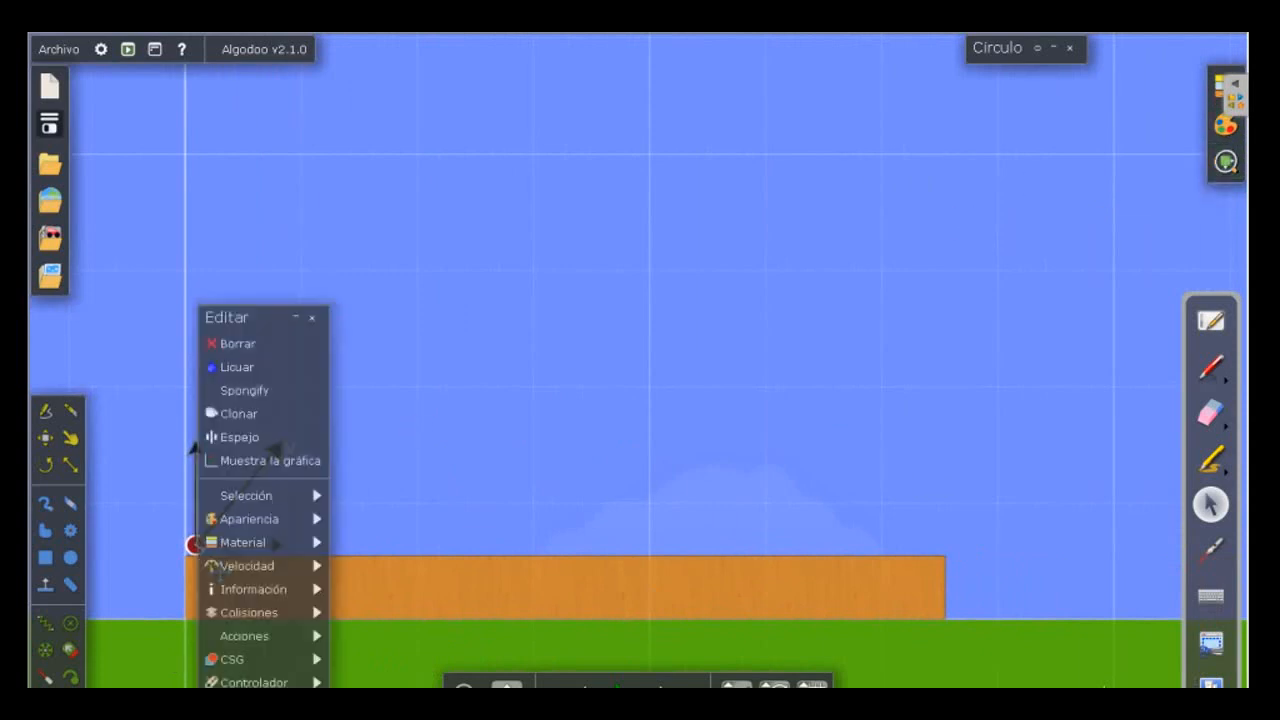
{"action": "mouse_move", "coordinate": [243, 542]}
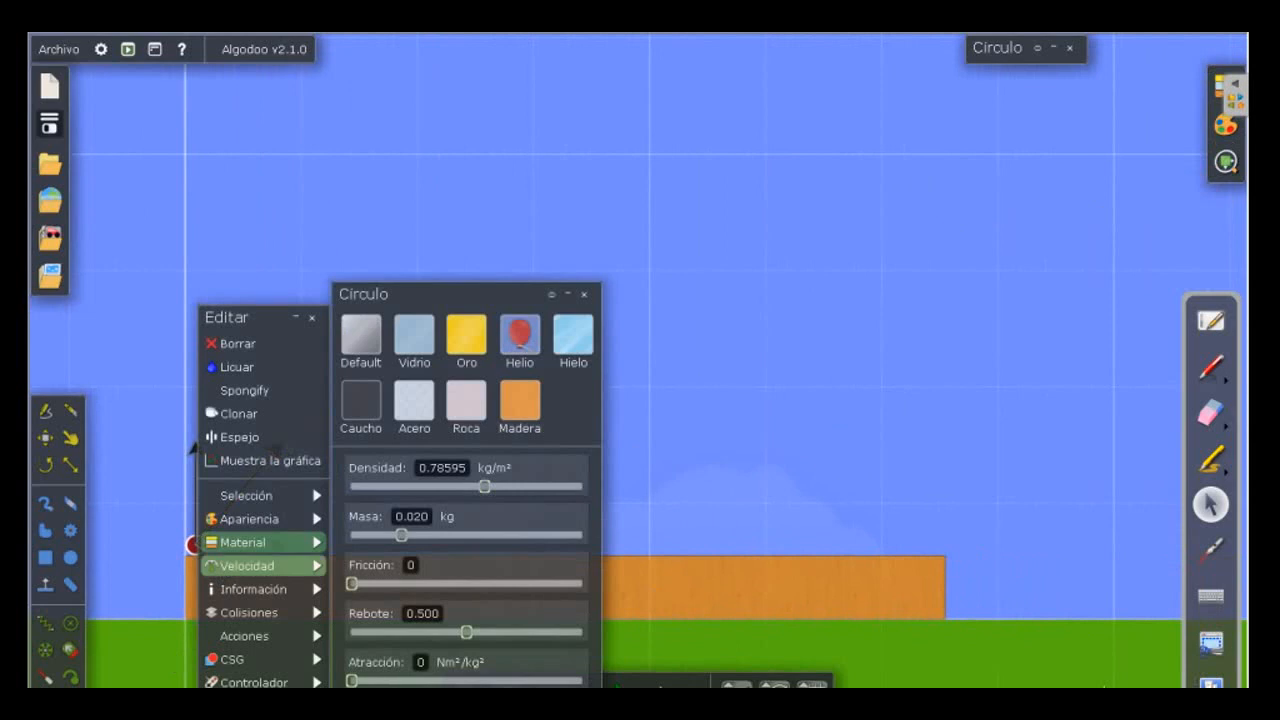
{"action": "mouse_move", "coordinate": [247, 565]}
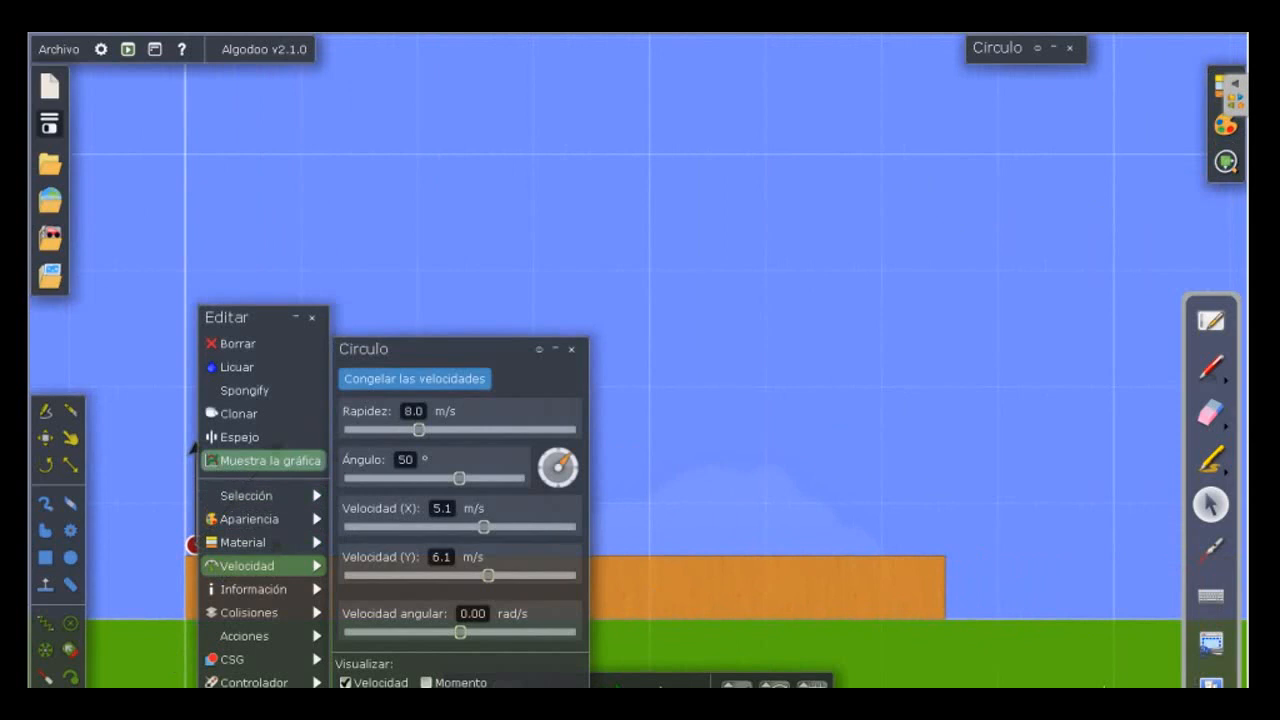
{"action": "left_click", "coordinate": [265, 460]}
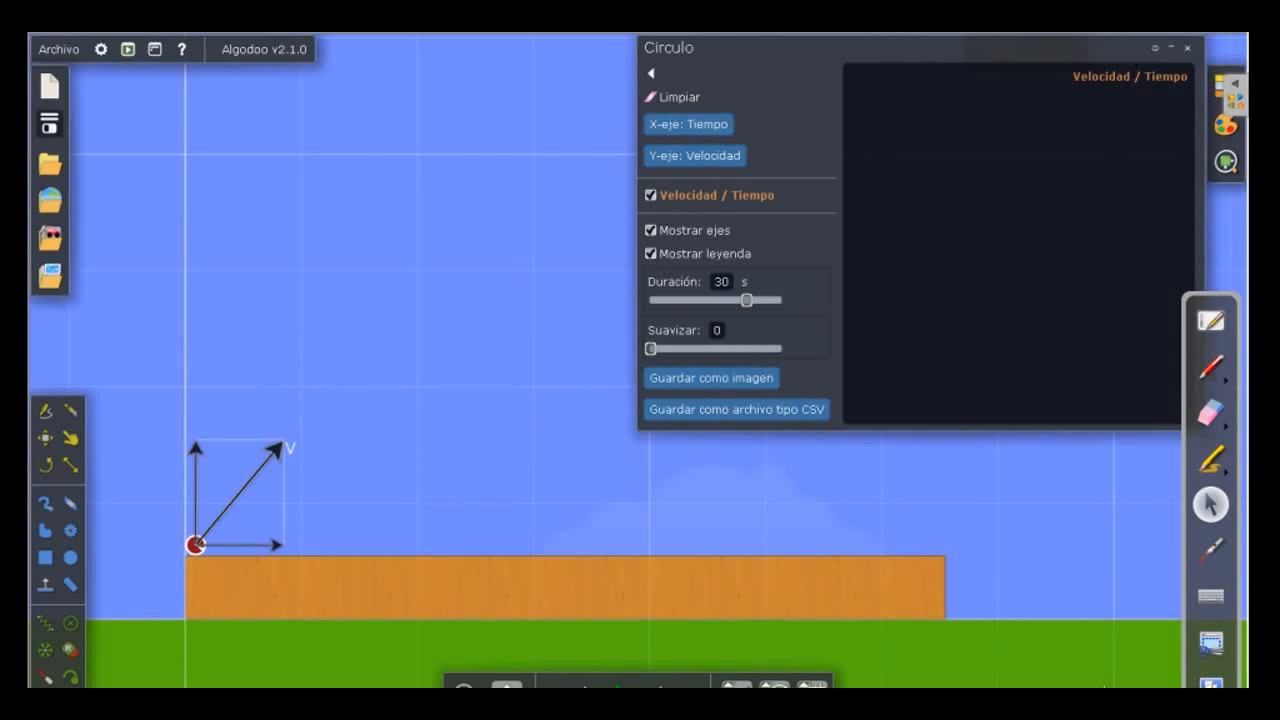
Plot Posición (y) against Posición (x) in the new graph, replacing the default velocity and time axes.
{"action": "left_click", "coordinate": [688, 124]}
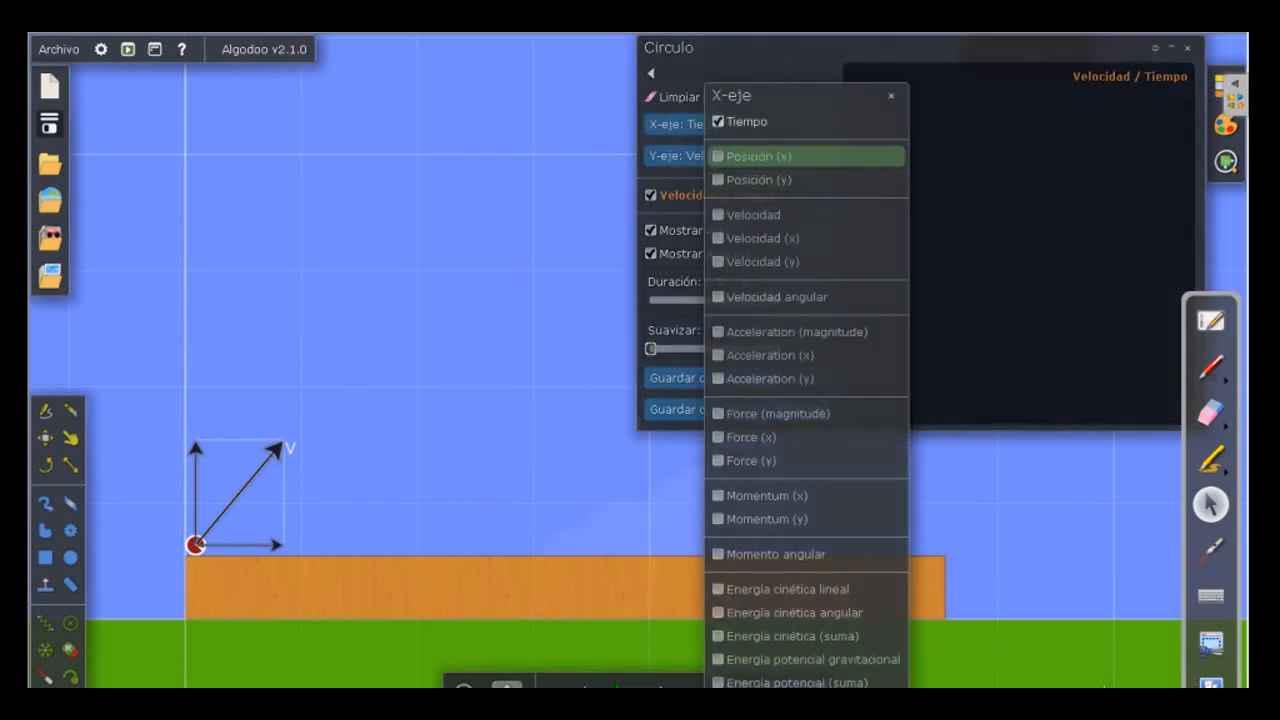
{"action": "left_click", "coordinate": [758, 156]}
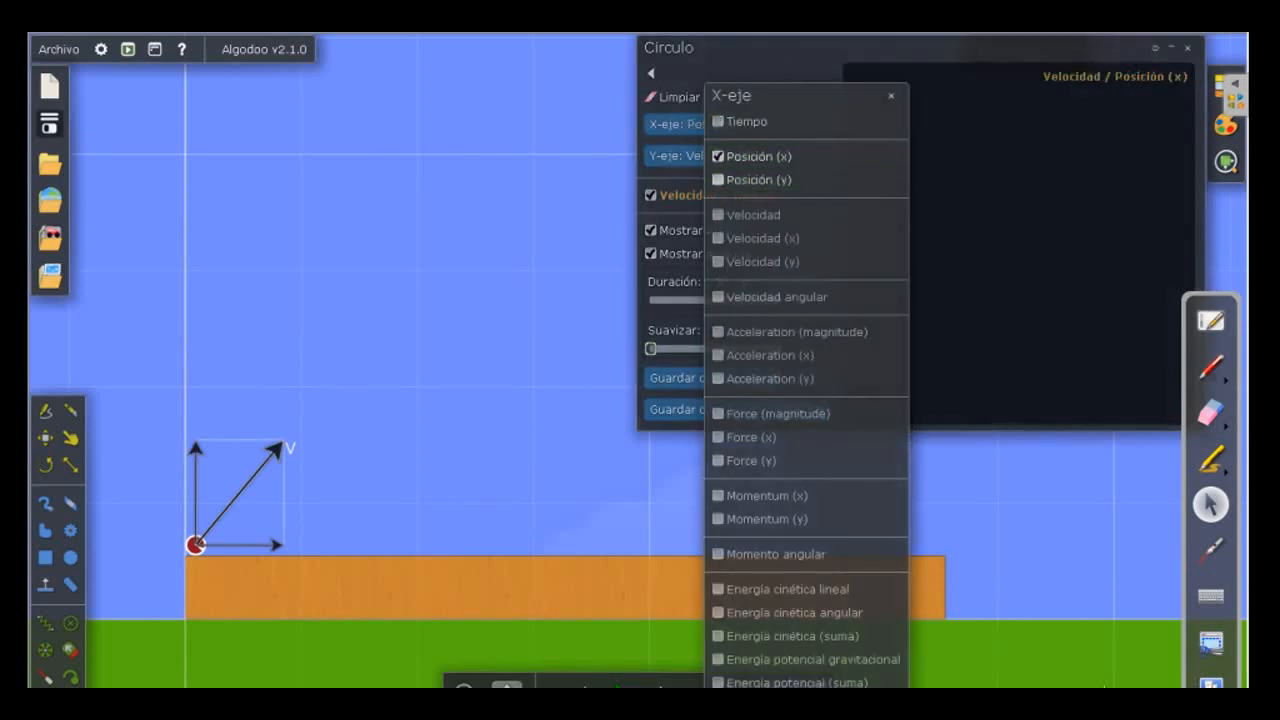
{"action": "left_click", "coordinate": [891, 95]}
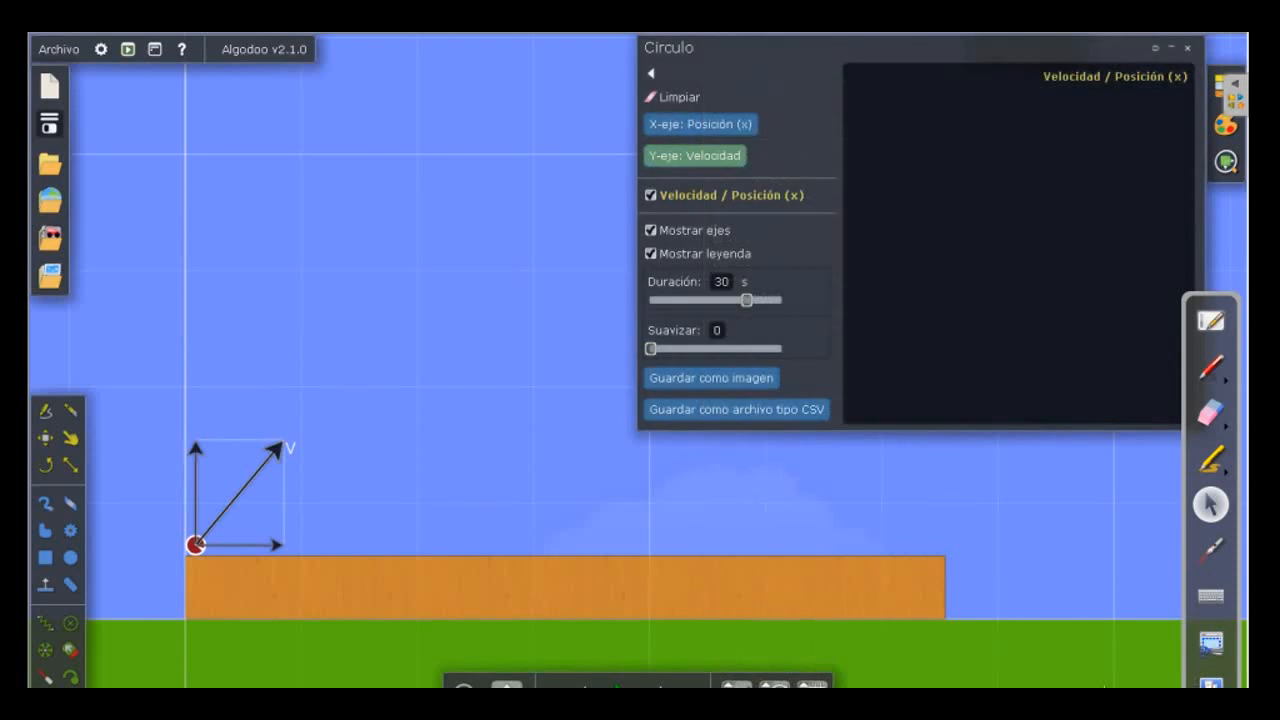
{"action": "left_click", "coordinate": [694, 155]}
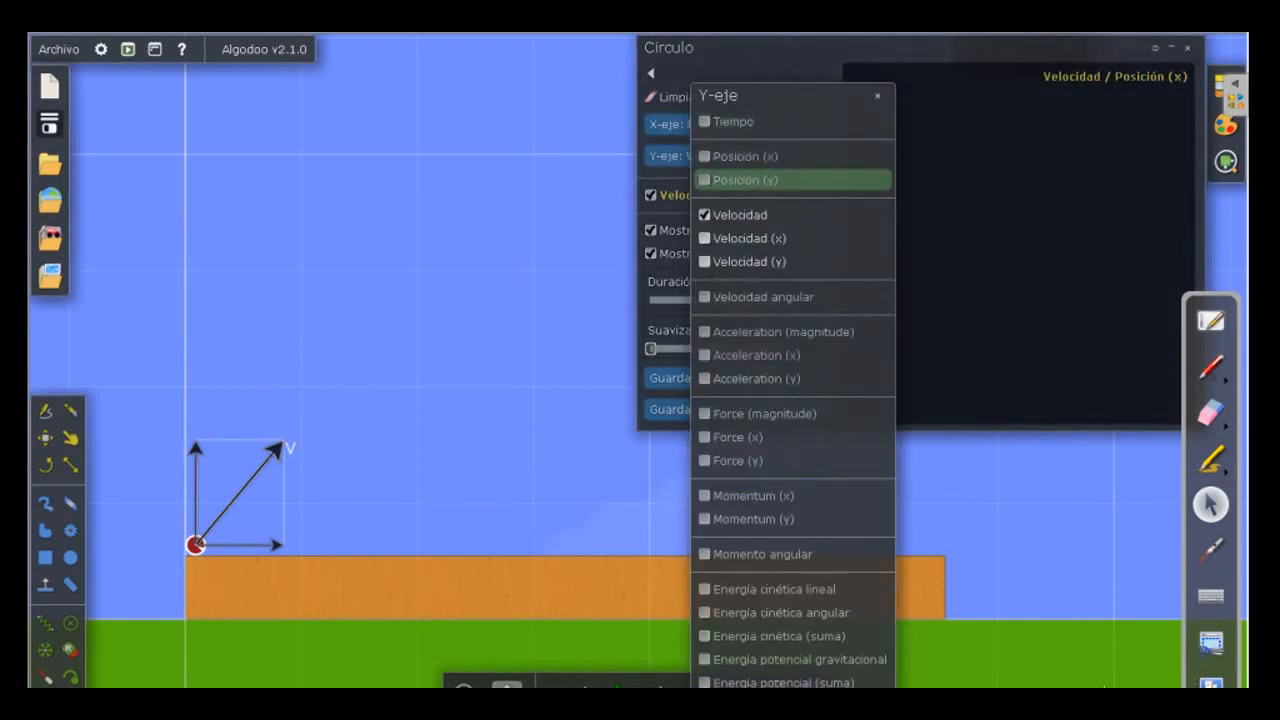
{"action": "left_click", "coordinate": [745, 179]}
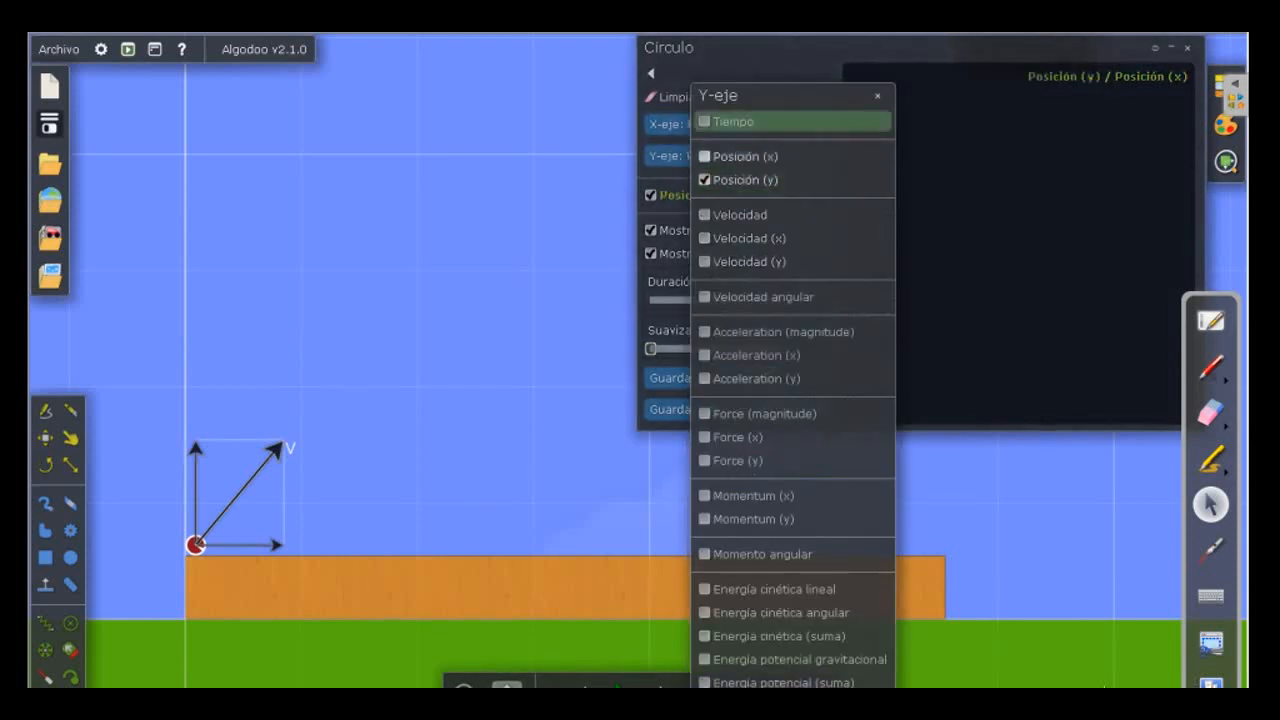
{"action": "left_click", "coordinate": [878, 95]}
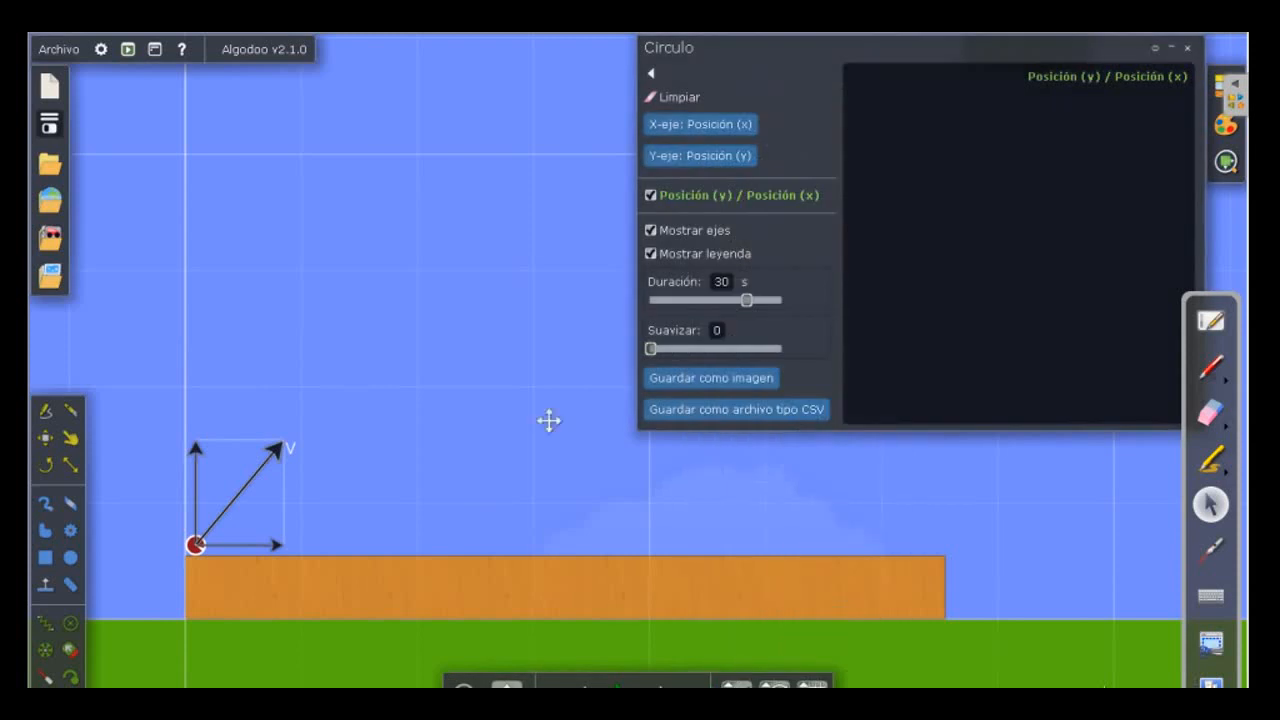
Run the launch past the first bounce, pause it, and measure the trajectory curve from the launch point to the landing point.
{"action": "left_click", "coordinate": [621, 686]}
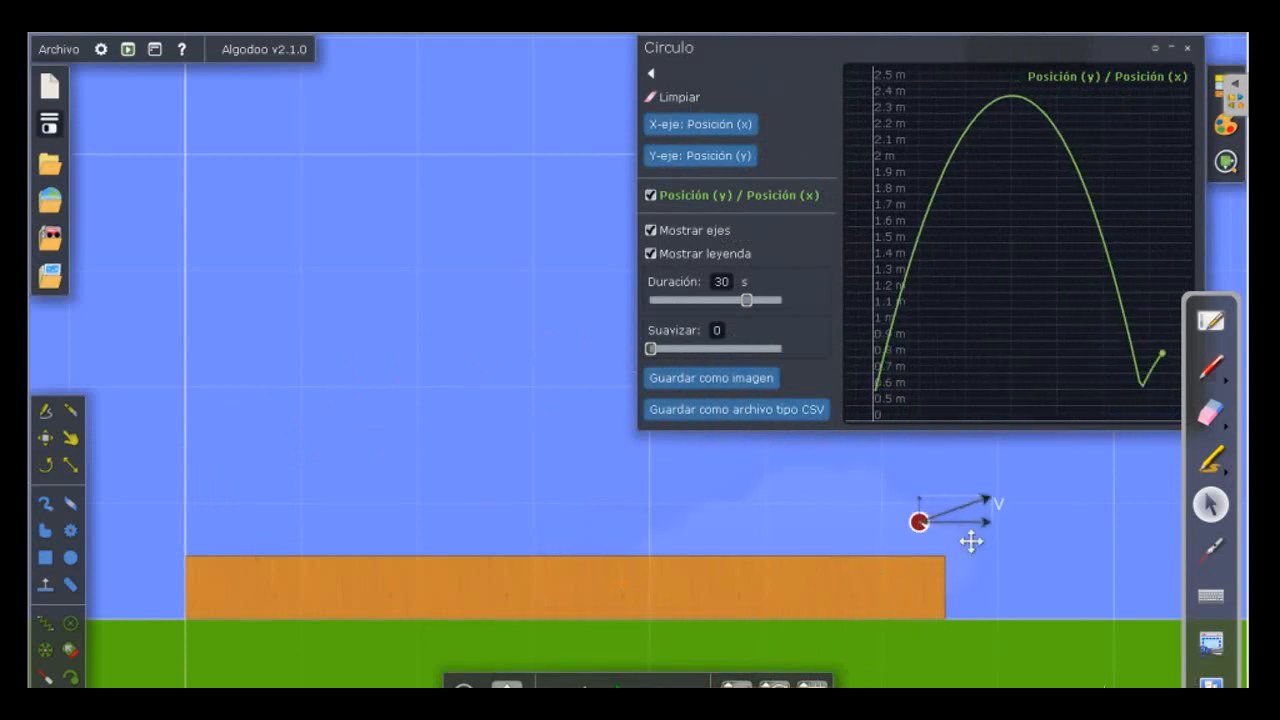
{"action": "mouse_move", "coordinate": [876, 384]}
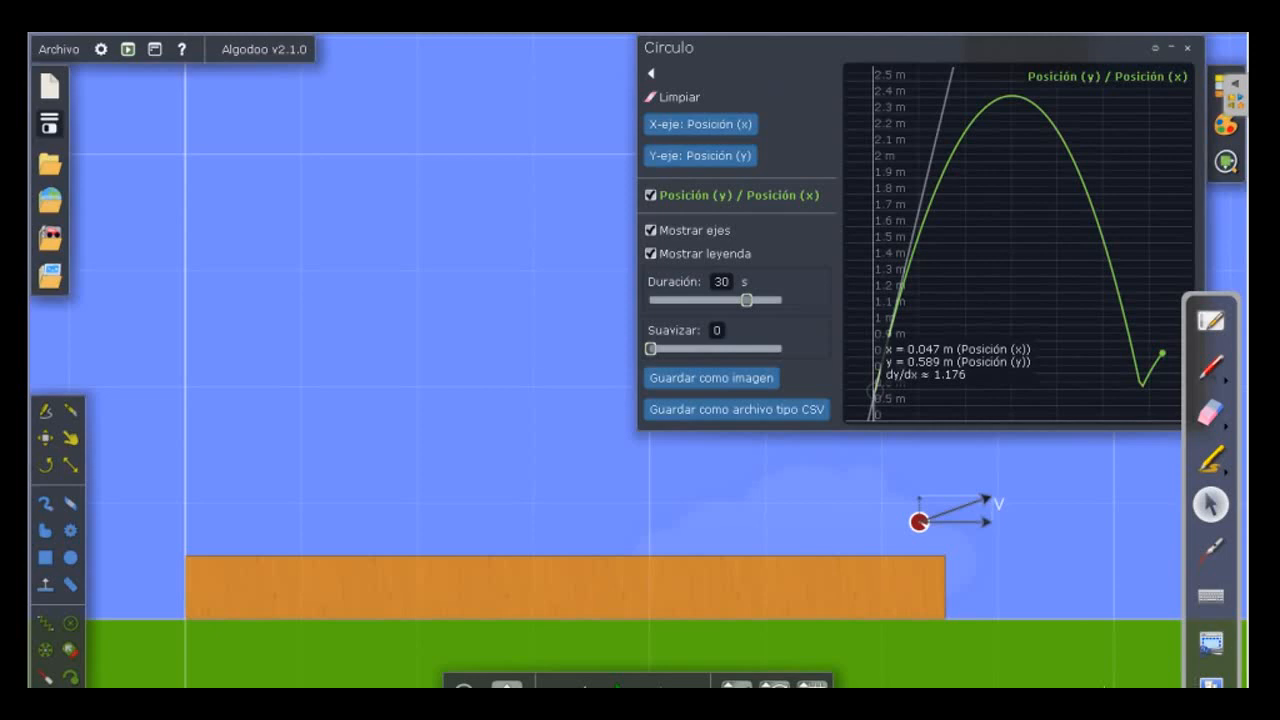
{"action": "left_click_drag", "start_coordinate": [876, 384], "coordinate": [1131, 346]}
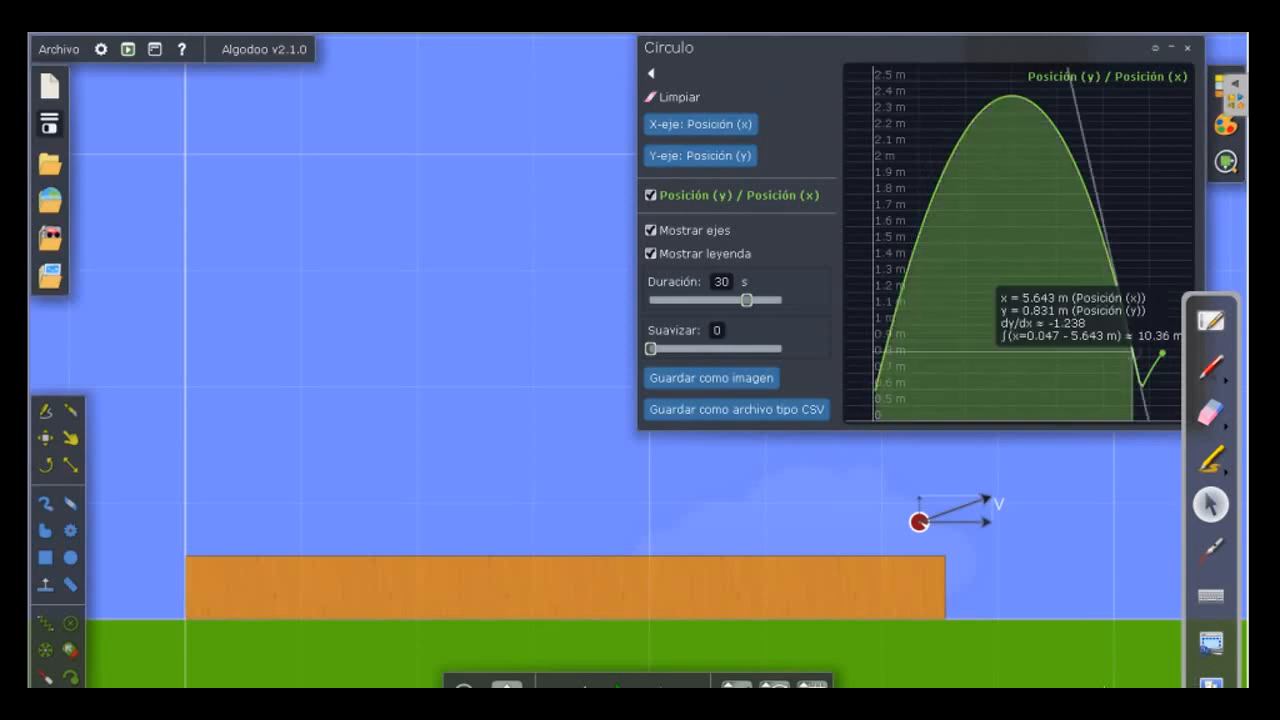
{"action": "mouse_move", "coordinate": [876, 385]}
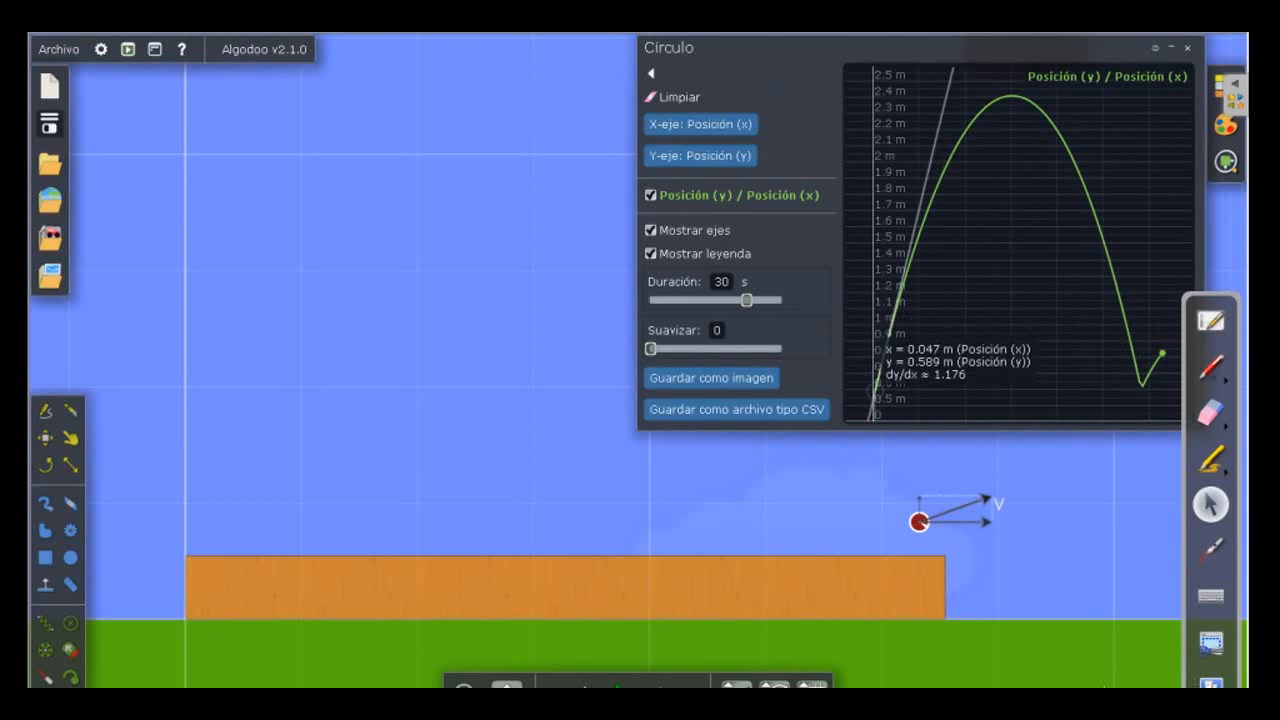
{"action": "mouse_move", "coordinate": [880, 355]}
{"action": "left_mouse_down"}
{"action": "mouse_move", "coordinate": [900, 248]}
{"action": "mouse_move", "coordinate": [967, 123]}
{"action": "mouse_move", "coordinate": [1011, 97]}
{"action": "mouse_move", "coordinate": [1054, 118]}
{"action": "mouse_move", "coordinate": [1007, 97]}
{"action": "mouse_move", "coordinate": [1064, 137]}
{"action": "mouse_move", "coordinate": [1133, 346]}
{"action": "mouse_move", "coordinate": [1157, 365]}
{"action": "mouse_move", "coordinate": [1145, 377]}
{"action": "mouse_move", "coordinate": [1162, 353]}
{"action": "left_mouse_up"}
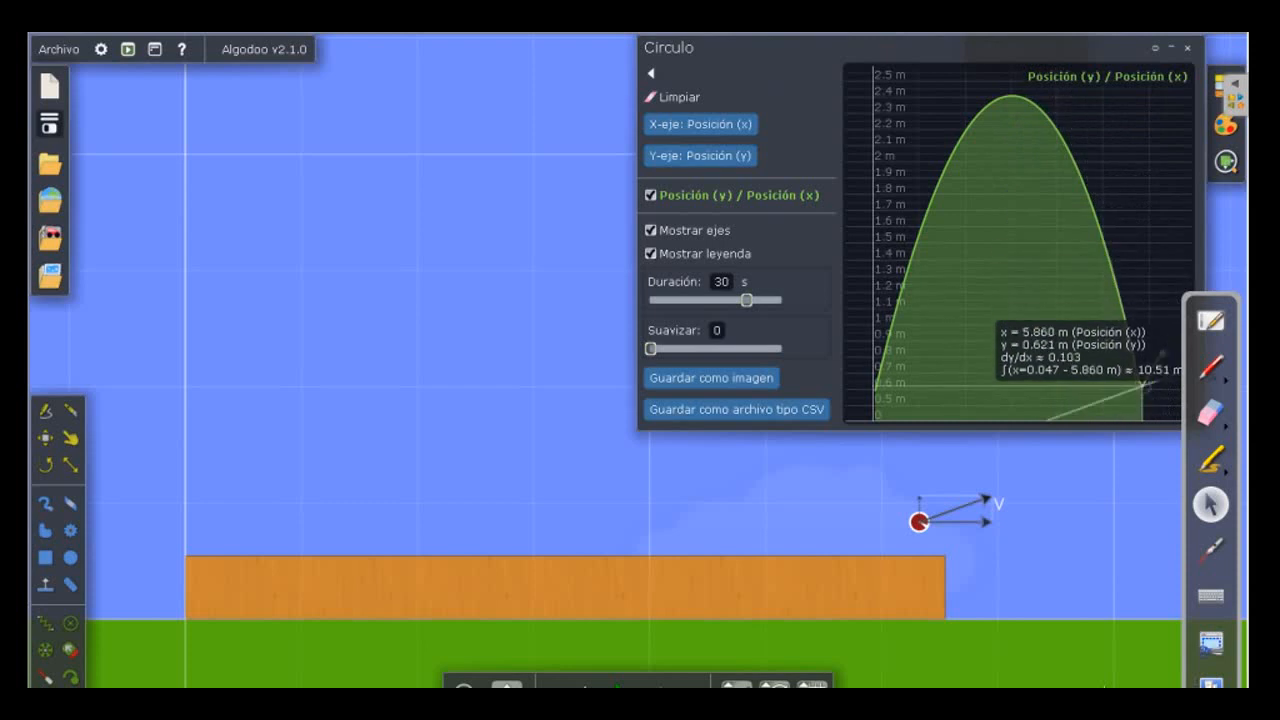
{"action": "left_click_drag", "start_coordinate": [1162, 353], "coordinate": [1163, 352]}
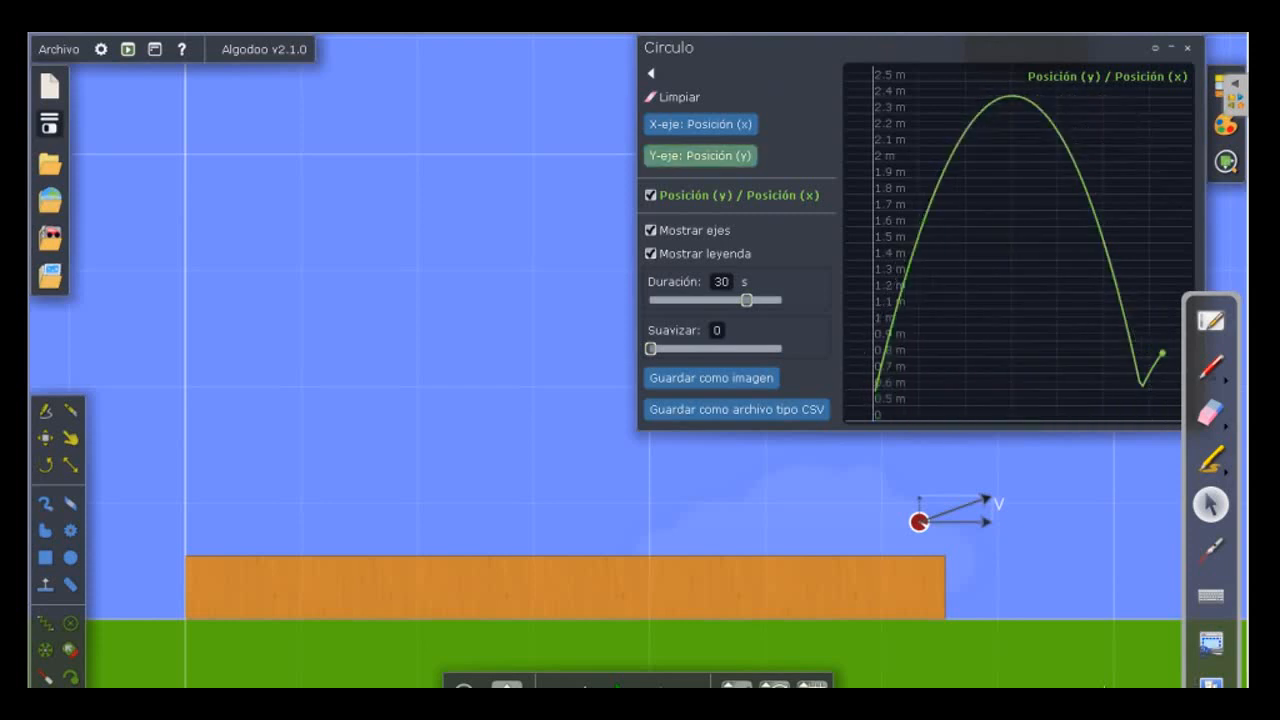
Undo the runs back to the starting position and set the graph's Y axis to Velocidad (y).
{"action": "left_click", "coordinate": [585, 685]}
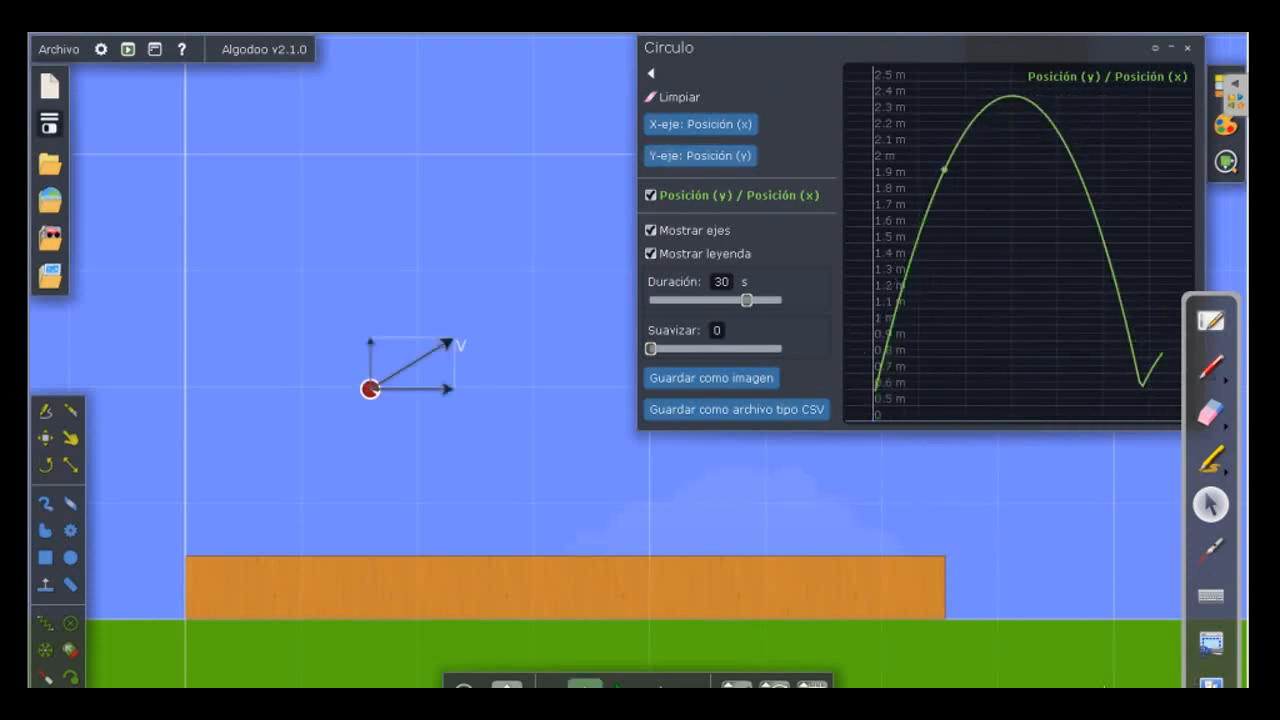
{"action": "left_click", "coordinate": [585, 685]}
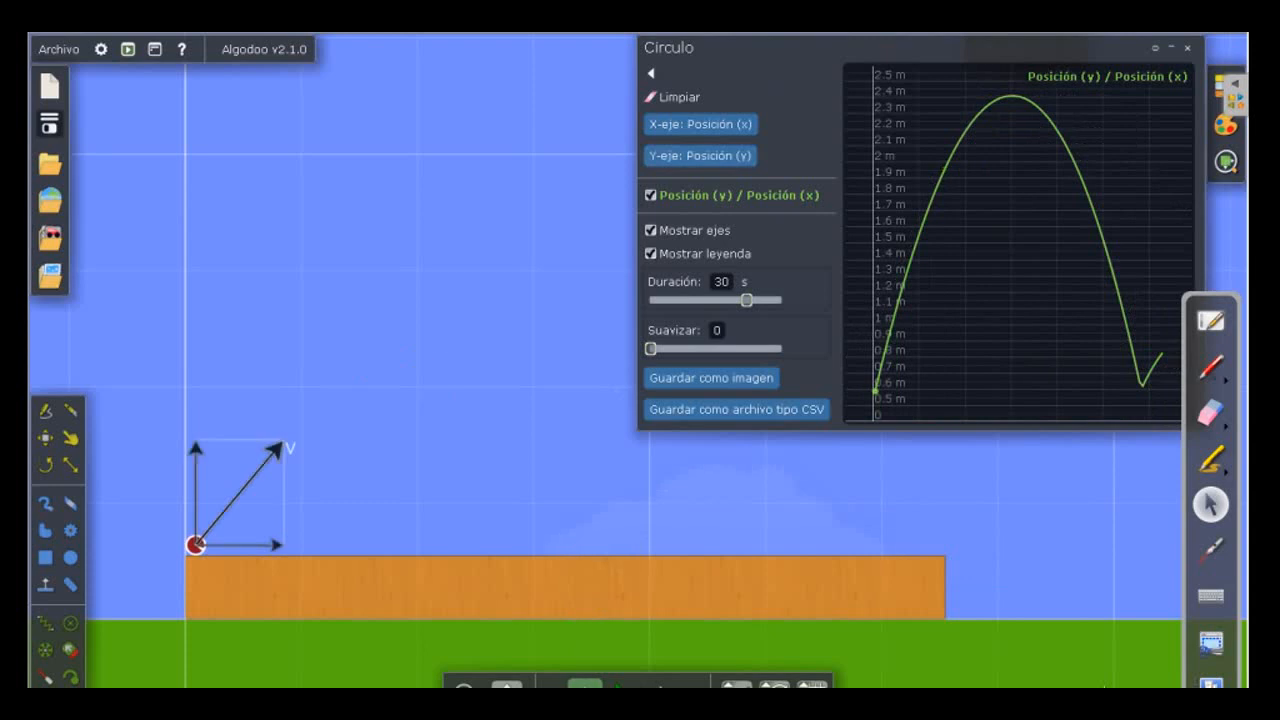
{"action": "left_click", "coordinate": [700, 155]}
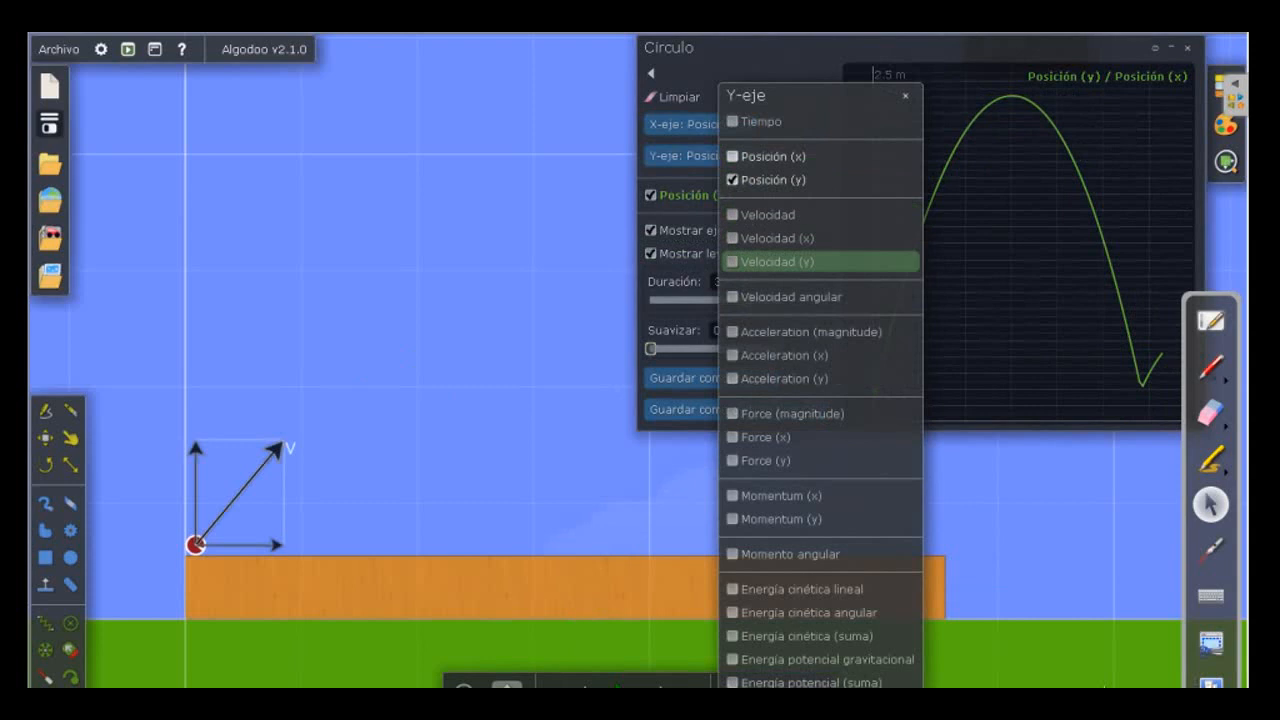
{"action": "left_click", "coordinate": [777, 261]}
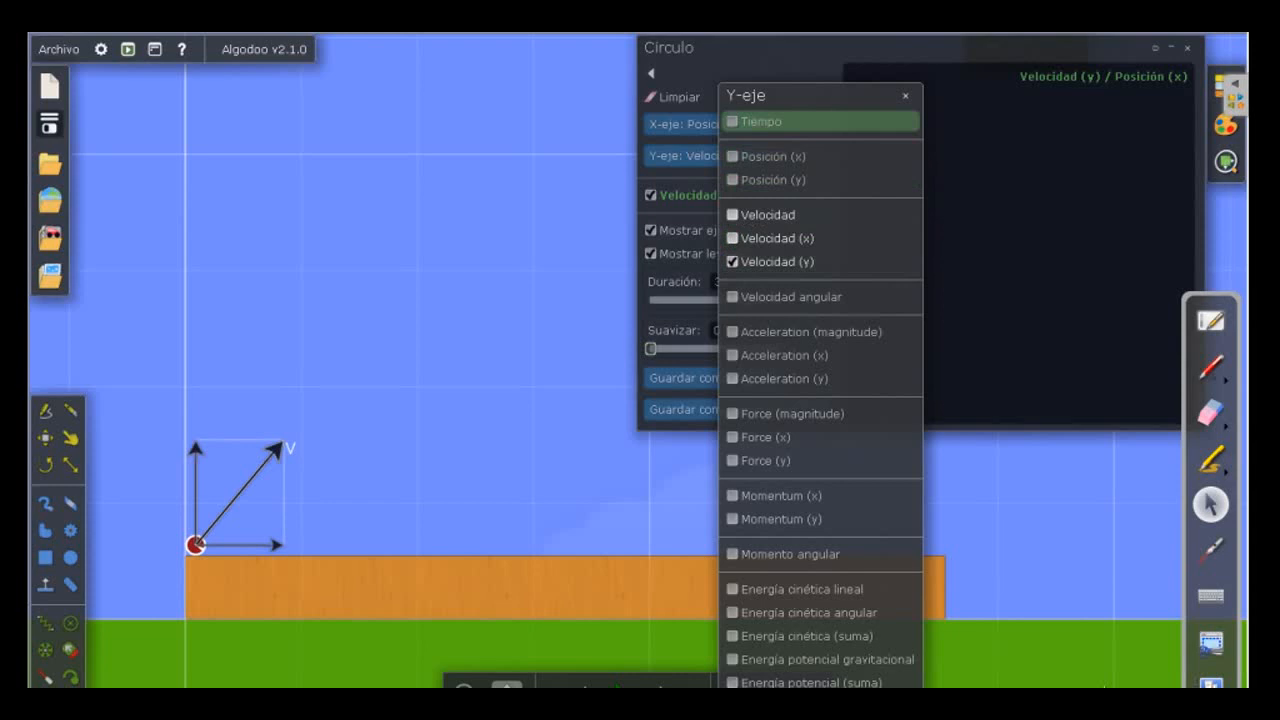
Plot Velocidad (y) against Tiempo in the red circle's graph.
{"action": "left_click", "coordinate": [760, 121]}
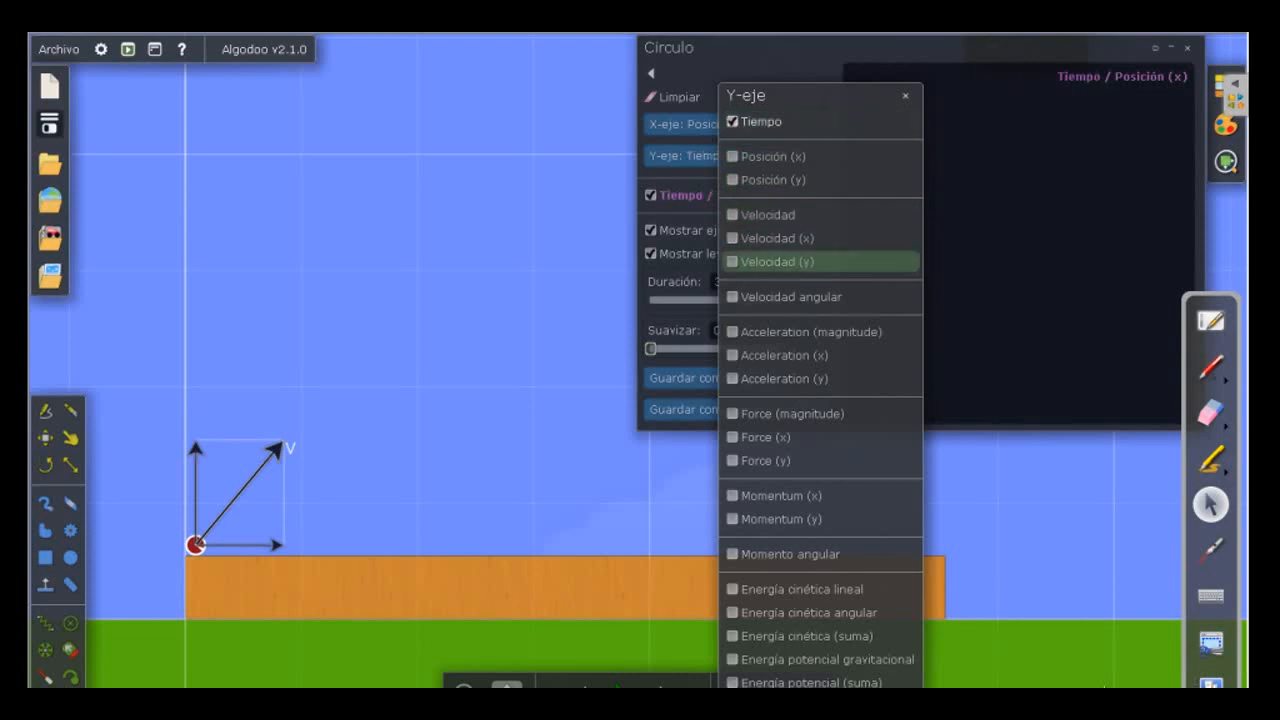
{"action": "left_click", "coordinate": [777, 261]}
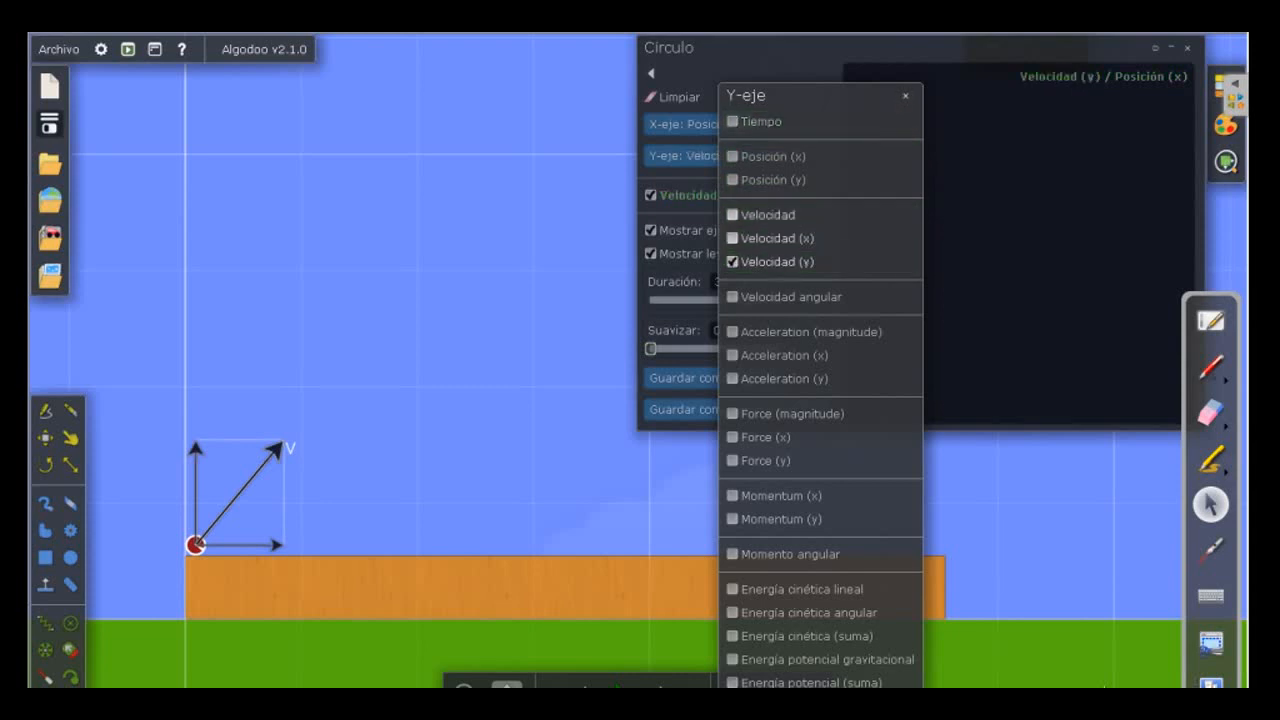
{"action": "left_click", "coordinate": [700, 124]}
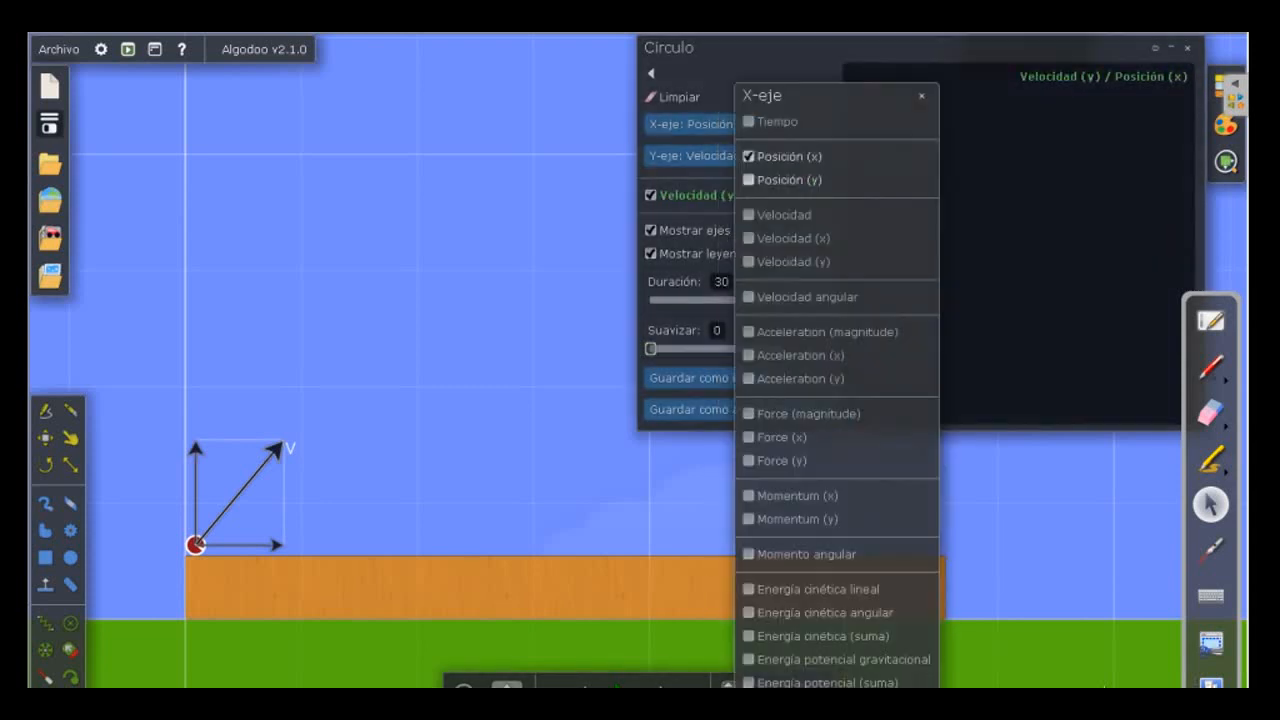
{"action": "left_click", "coordinate": [777, 121]}
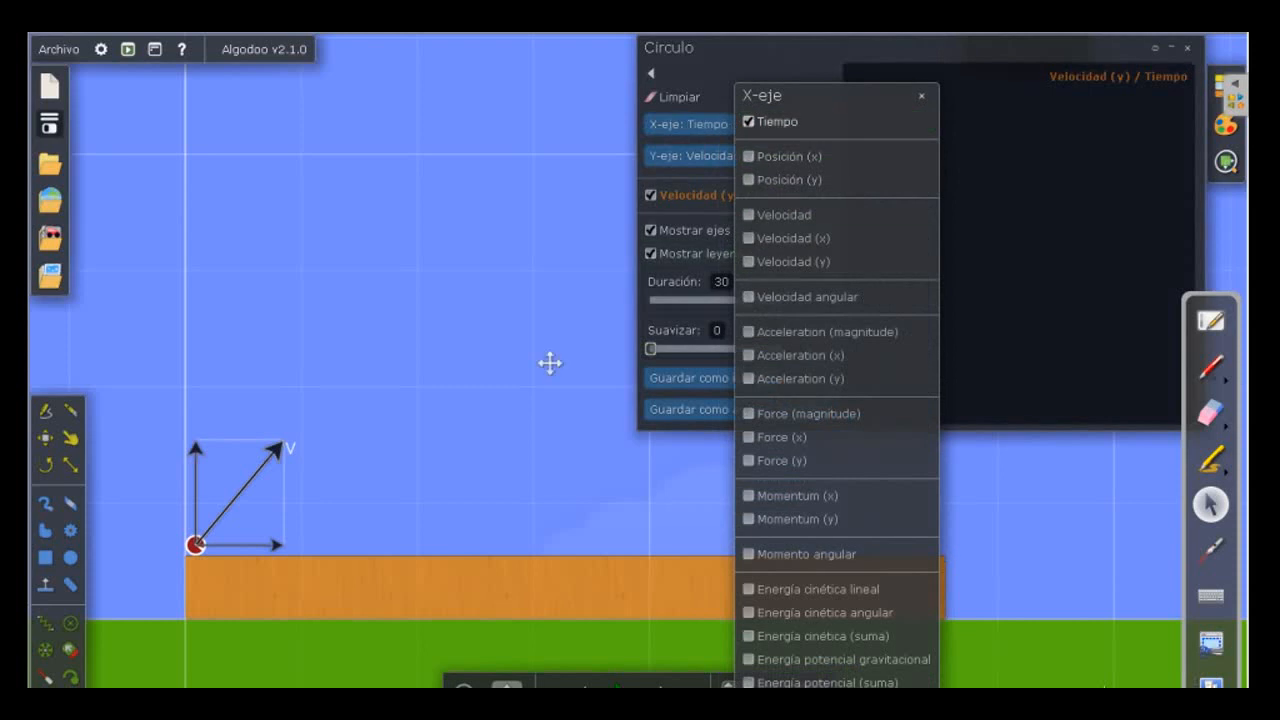
{"action": "left_click", "coordinate": [921, 95]}
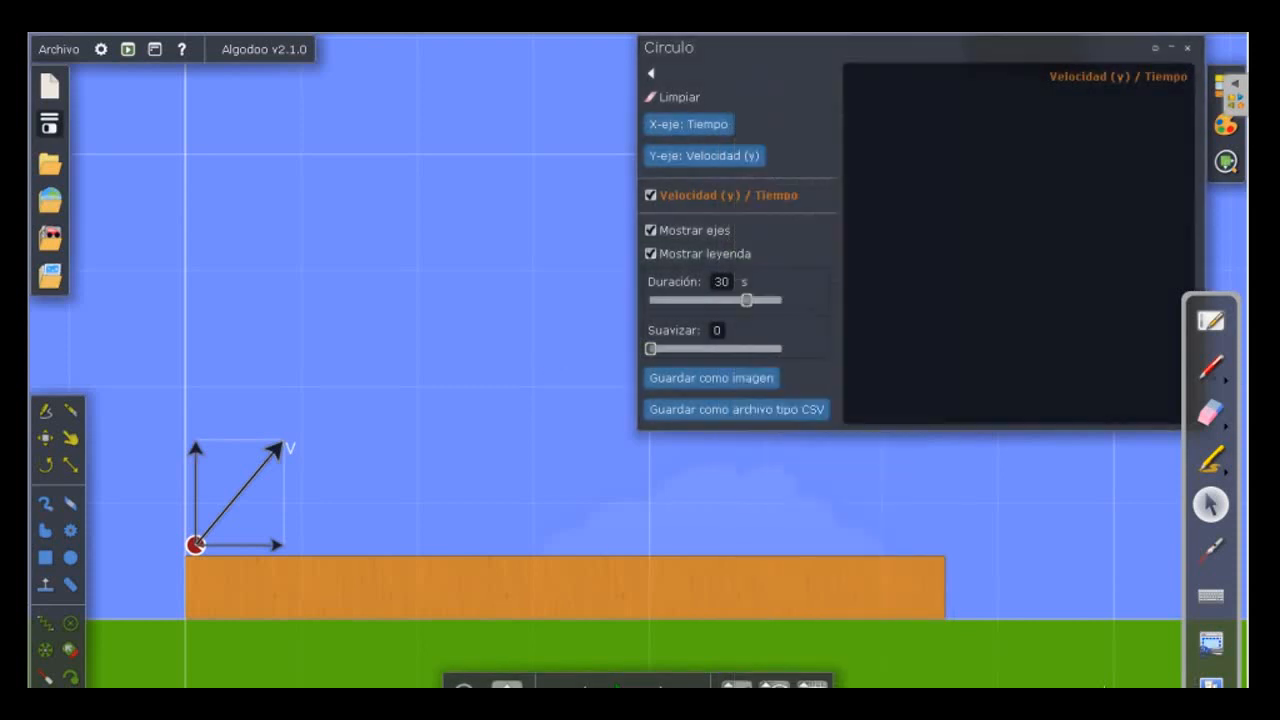
Run the launch just past the peak, pause it, and measure the Velocidad (y) curve from launch to its zero crossing.
{"action": "mouse_move", "coordinate": [620, 686]}
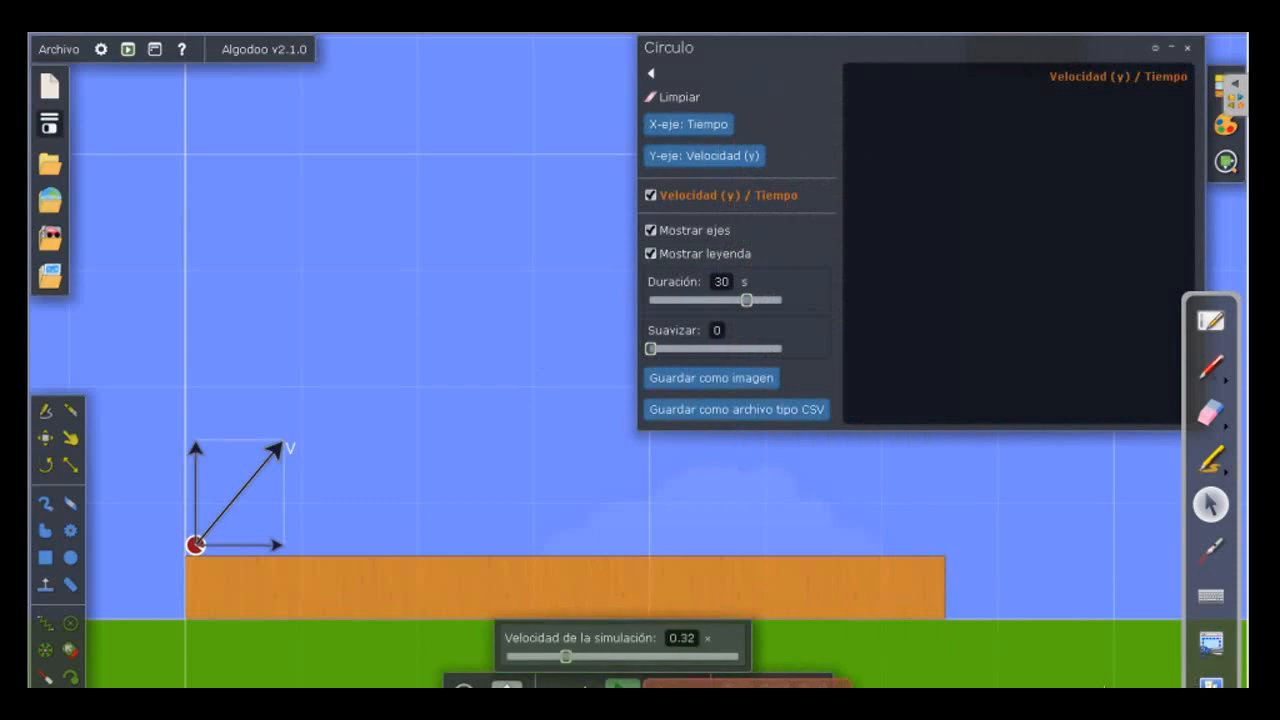
{"action": "left_click", "coordinate": [622, 686]}
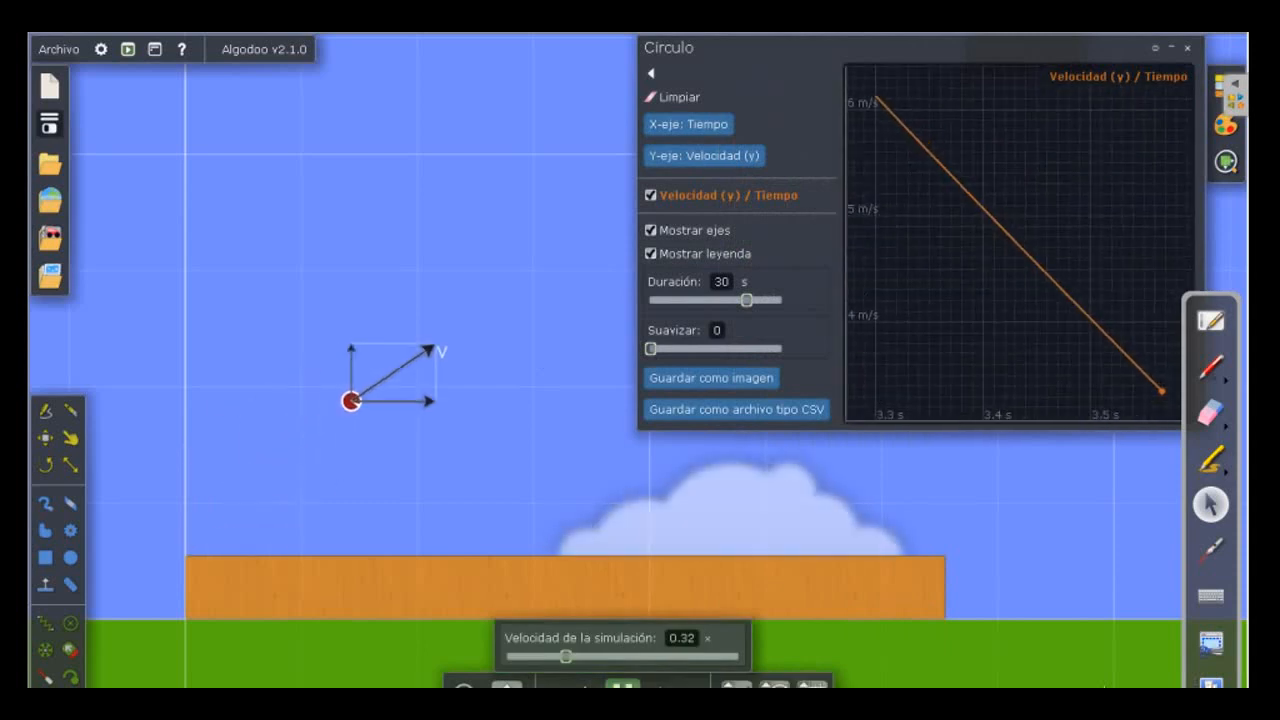
{"action": "left_click", "coordinate": [622, 686]}
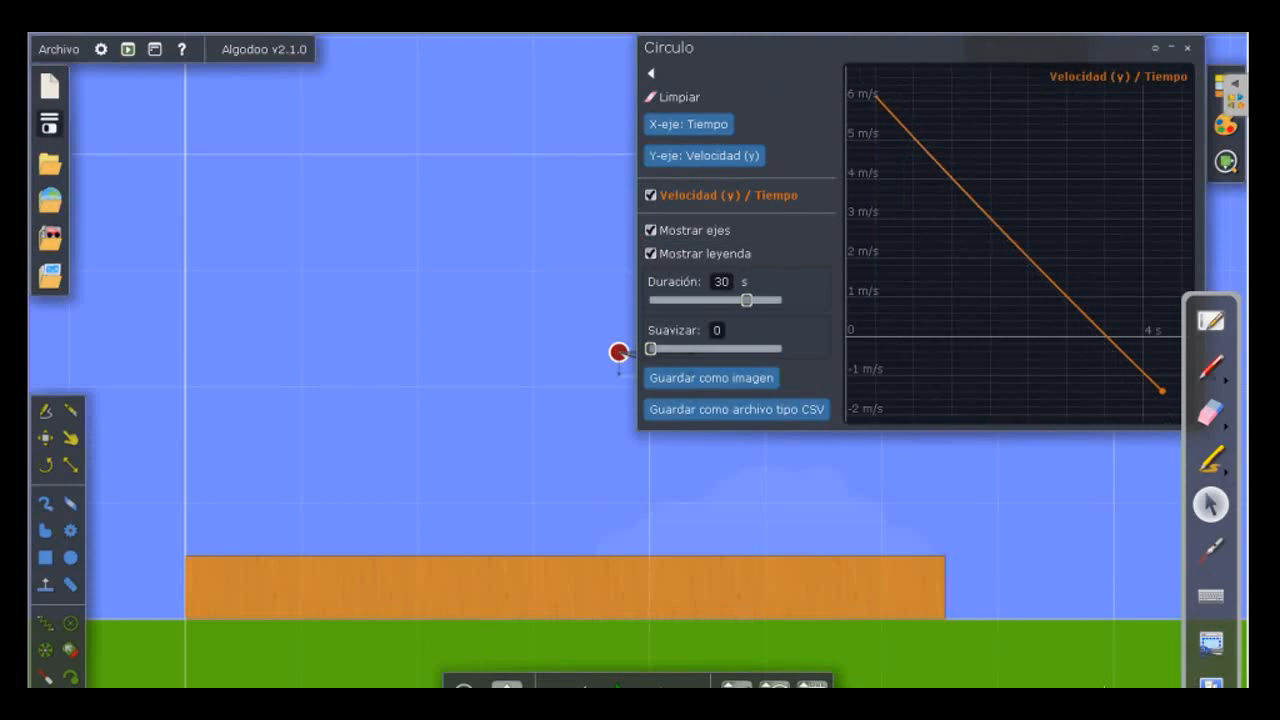
{"action": "left_click_drag", "start_coordinate": [876, 94], "coordinate": [1108, 341]}
{"action": "mouse_move", "coordinate": [620, 684]}
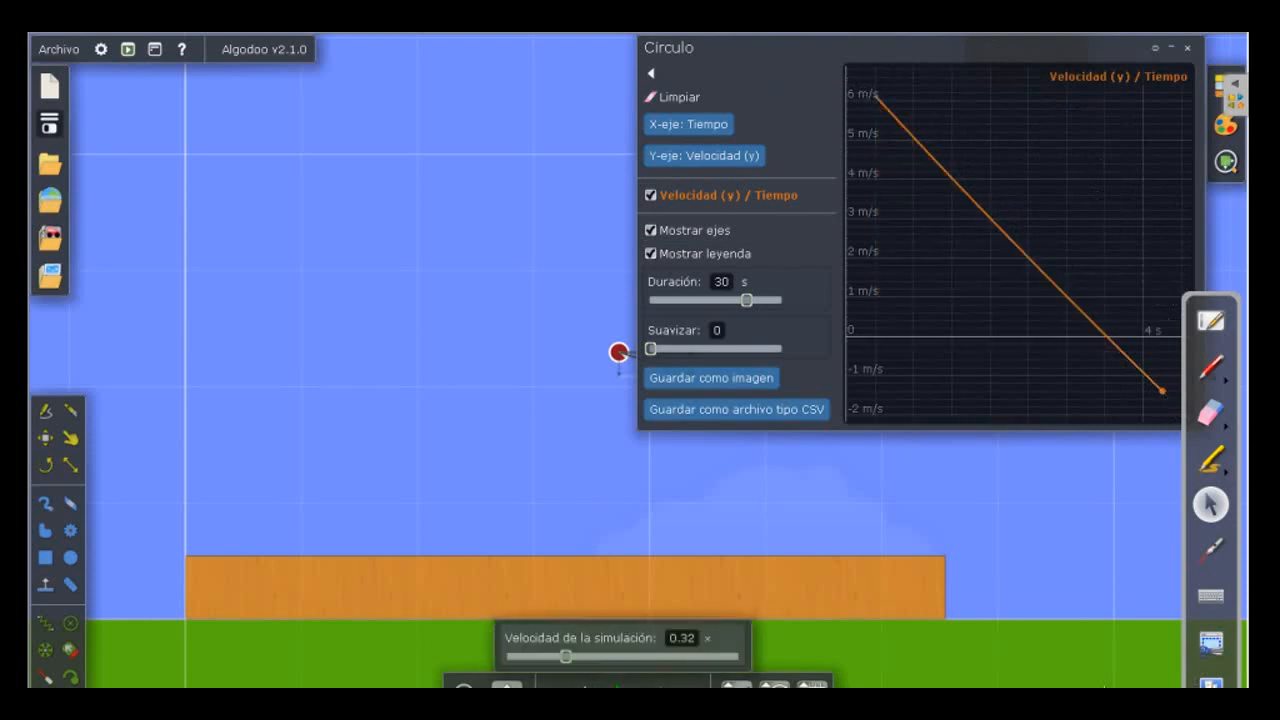
{"action": "mouse_move", "coordinate": [1108, 341]}
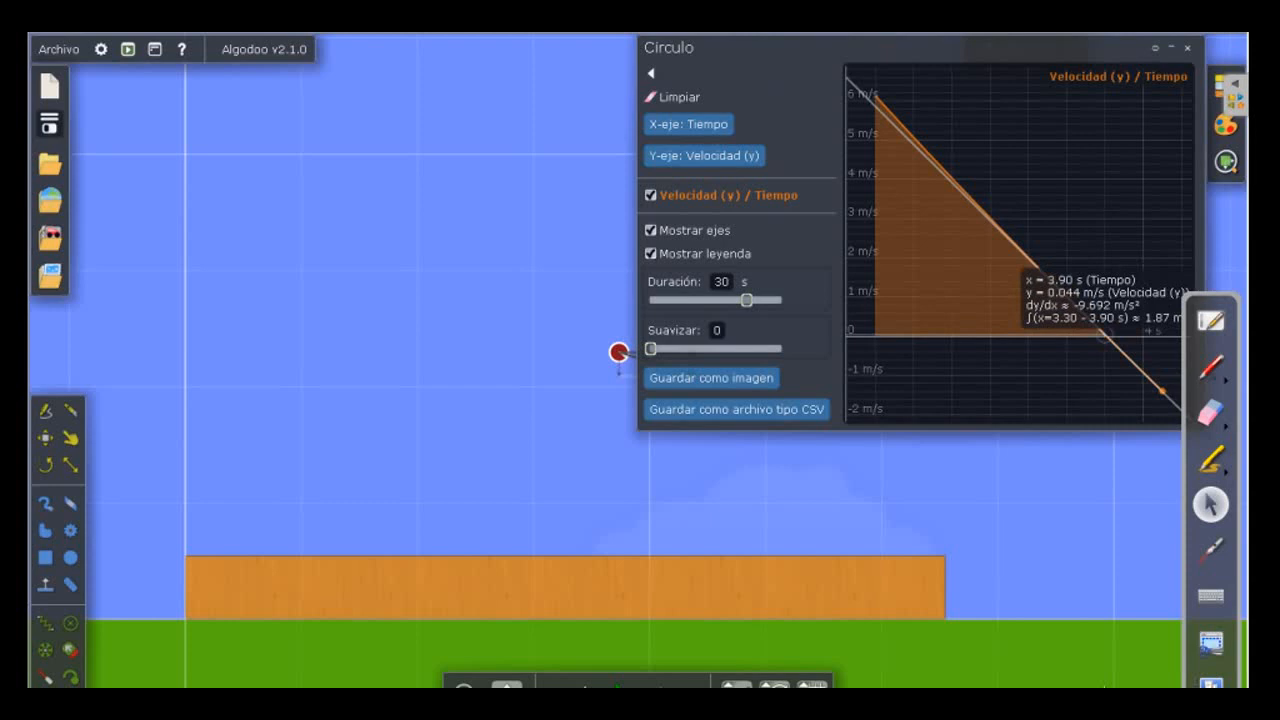
Resume the simulation past the first bounce, pause it, and measure the Velocidad (y) curve from launch to landing.
{"action": "left_click", "coordinate": [620, 686]}
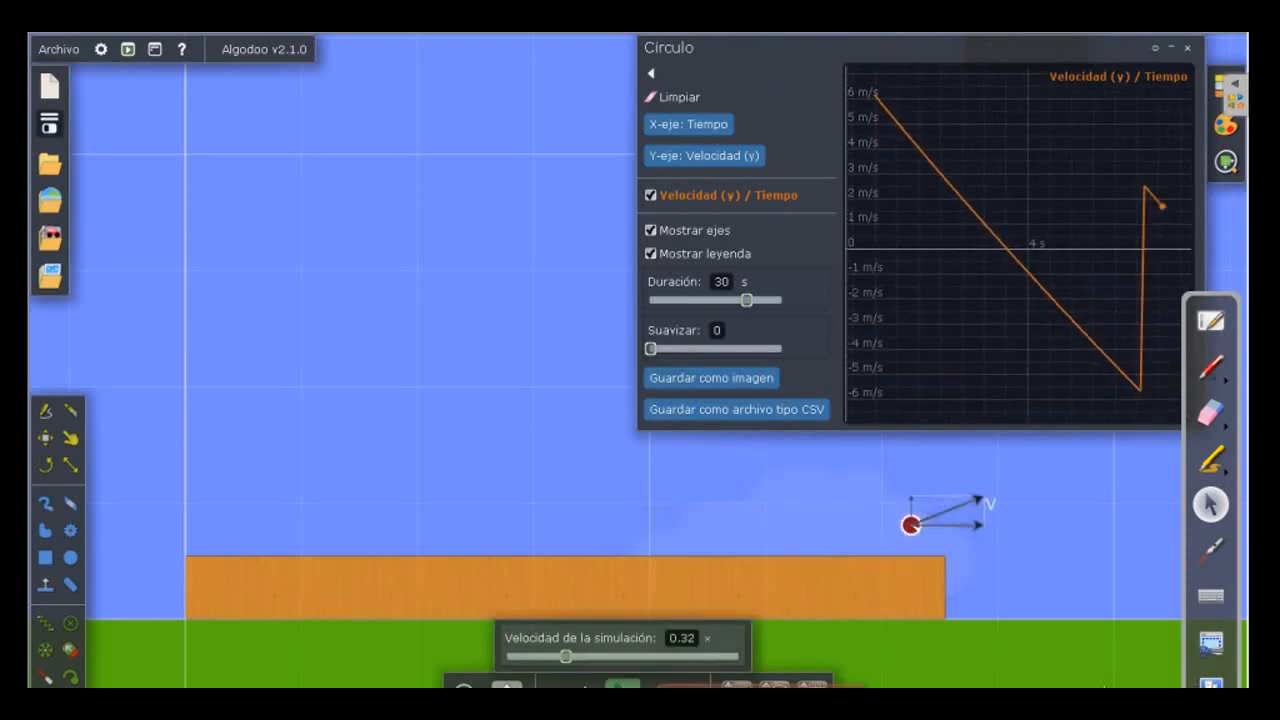
{"action": "mouse_move", "coordinate": [911, 139]}
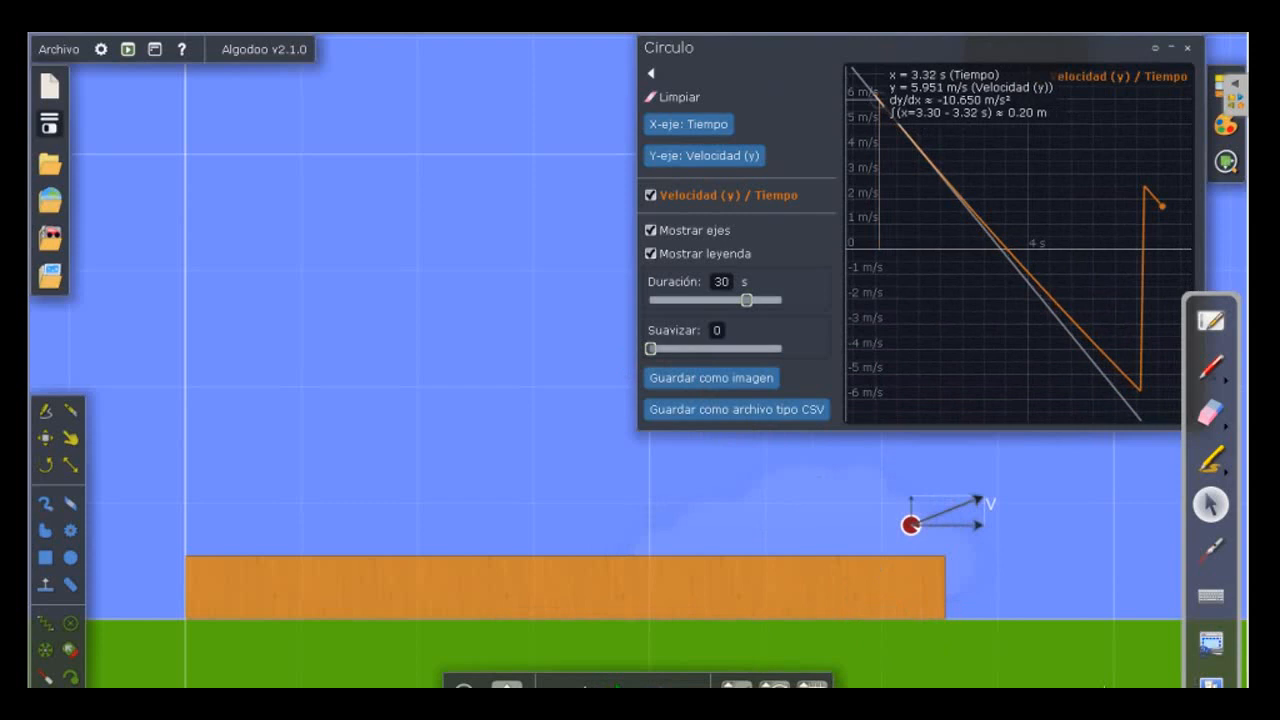
{"action": "mouse_move", "coordinate": [885, 72]}
{"action": "left_mouse_down"}
{"action": "mouse_move", "coordinate": [951, 190]}
{"action": "mouse_move", "coordinate": [1013, 190]}
{"action": "mouse_move", "coordinate": [1104, 300]}
{"action": "left_mouse_up"}
{"action": "left_click_drag", "start_coordinate": [1104, 352], "coordinate": [1140, 390]}
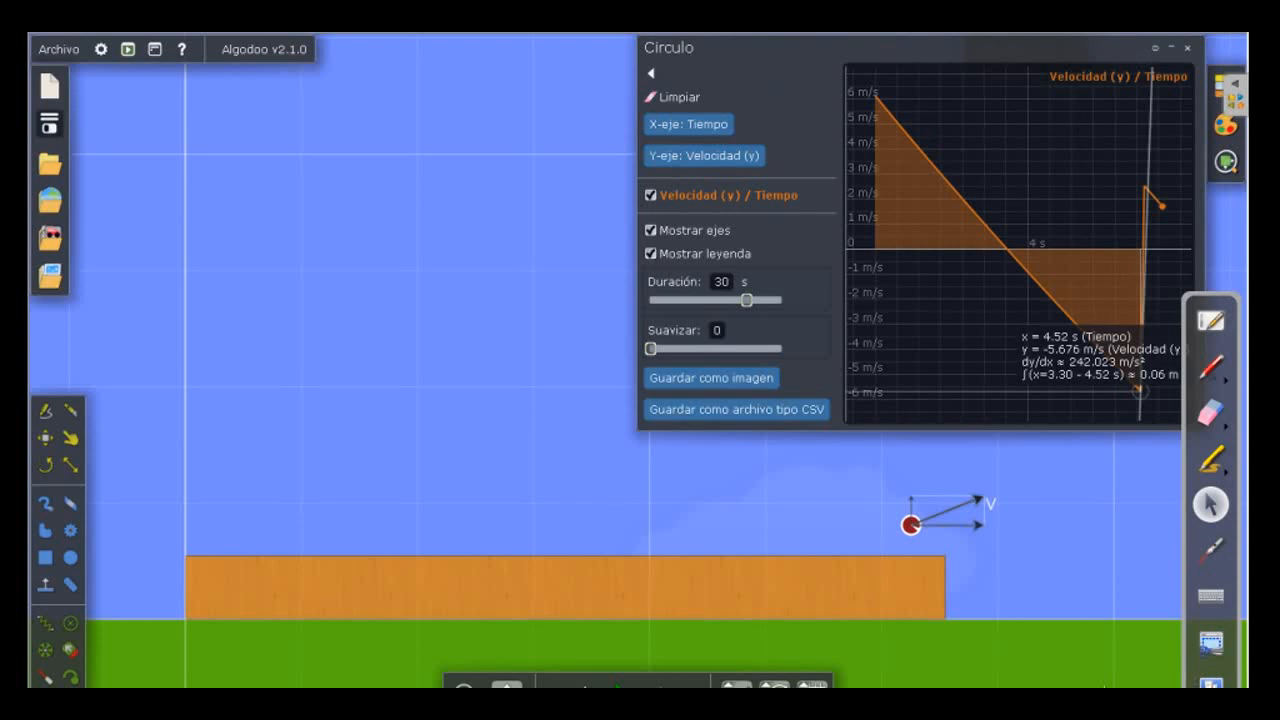
{"action": "left_click_drag", "start_coordinate": [1139, 389], "coordinate": [877, 98]}
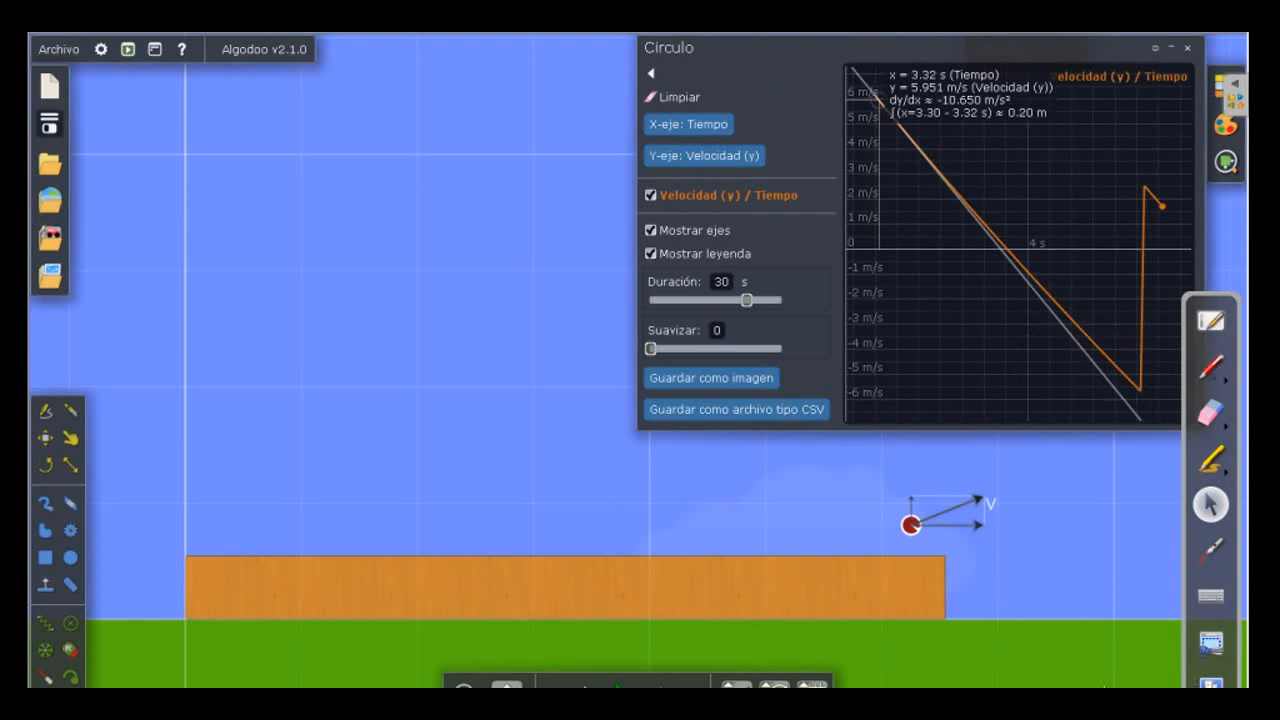
{"action": "left_click_drag", "start_coordinate": [877, 98], "coordinate": [1140, 390]}
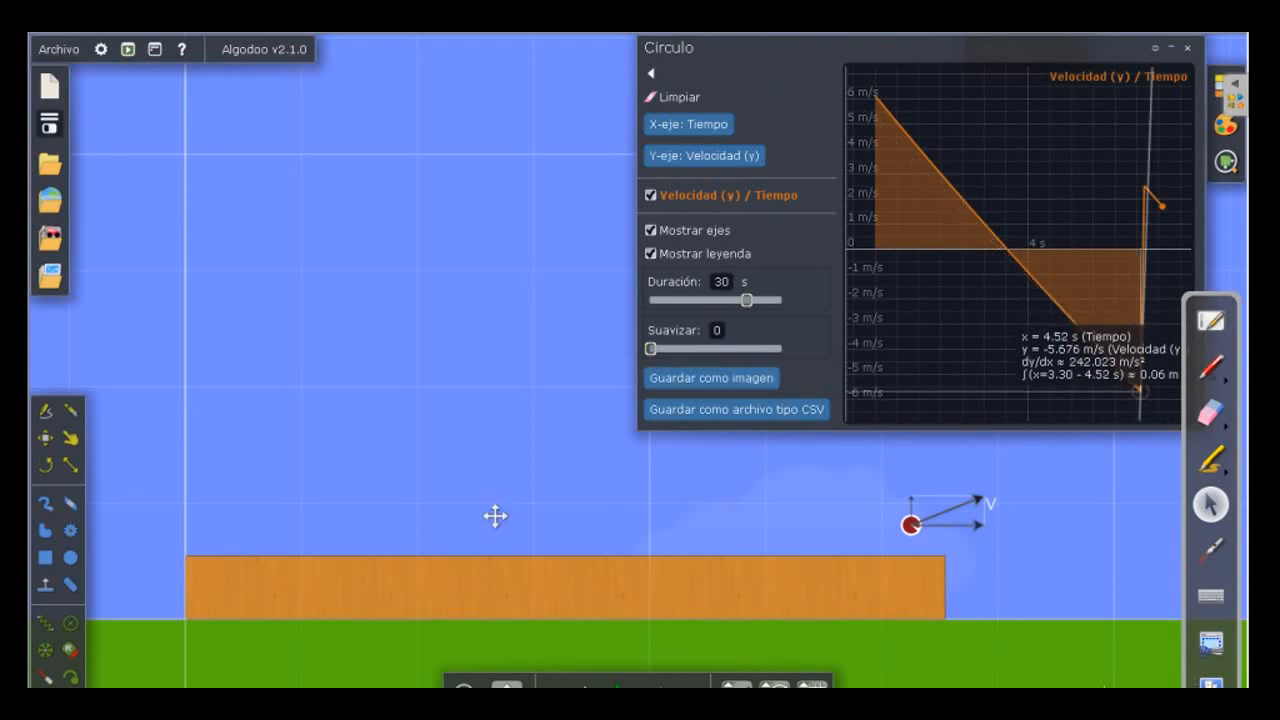
Add Velocidad (x) to the graph's Y axis, clear the plotted data, and undo the run to the launch position.
{"action": "mouse_move", "coordinate": [622, 684]}
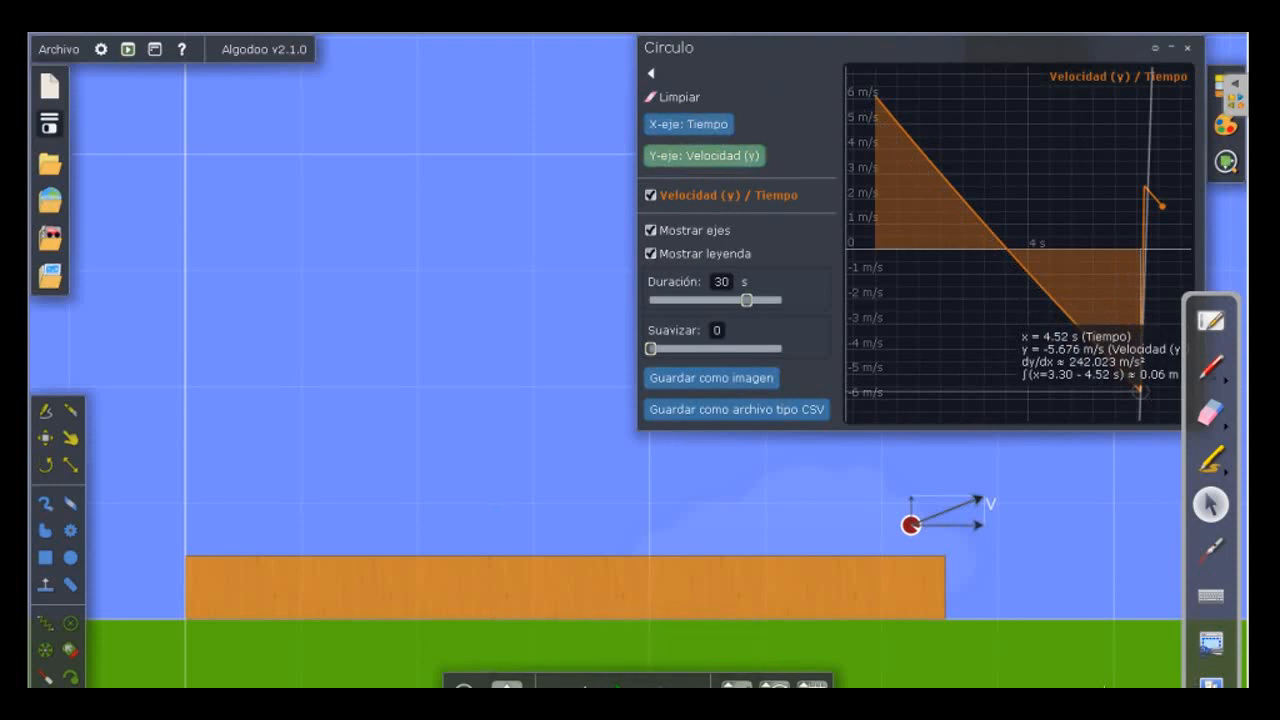
{"action": "left_click", "coordinate": [703, 155]}
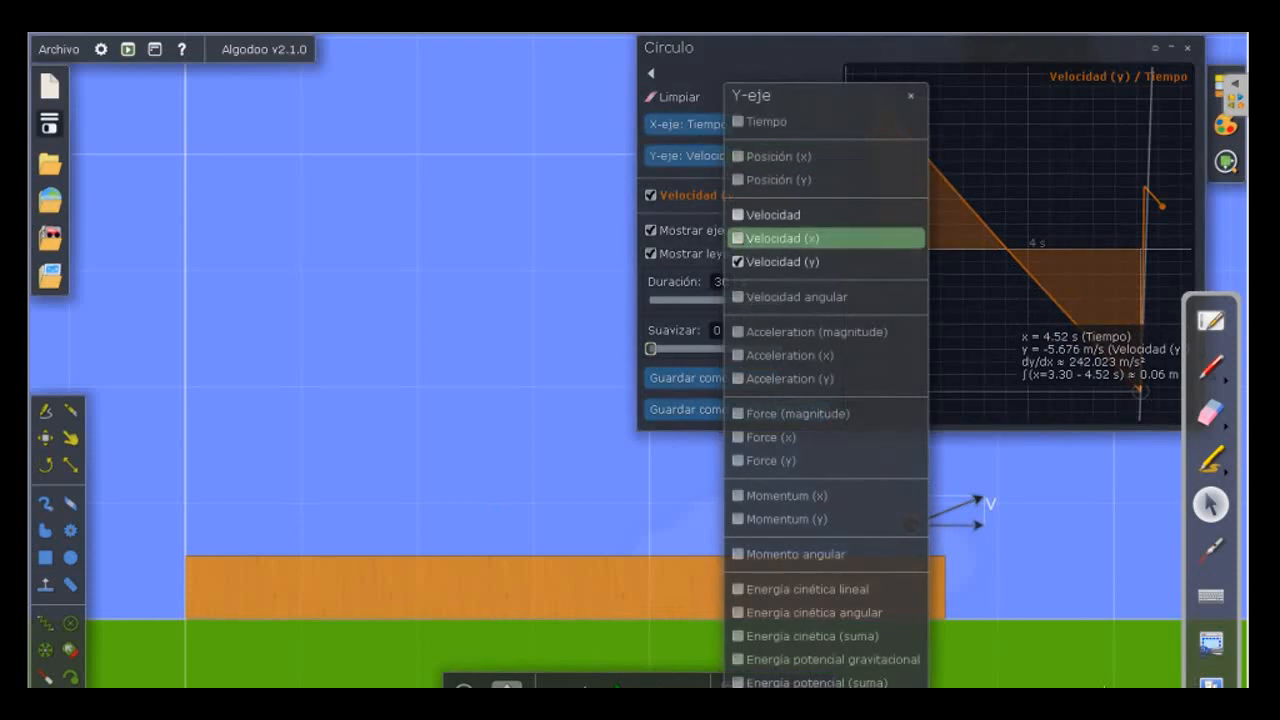
{"action": "left_click", "coordinate": [785, 238]}
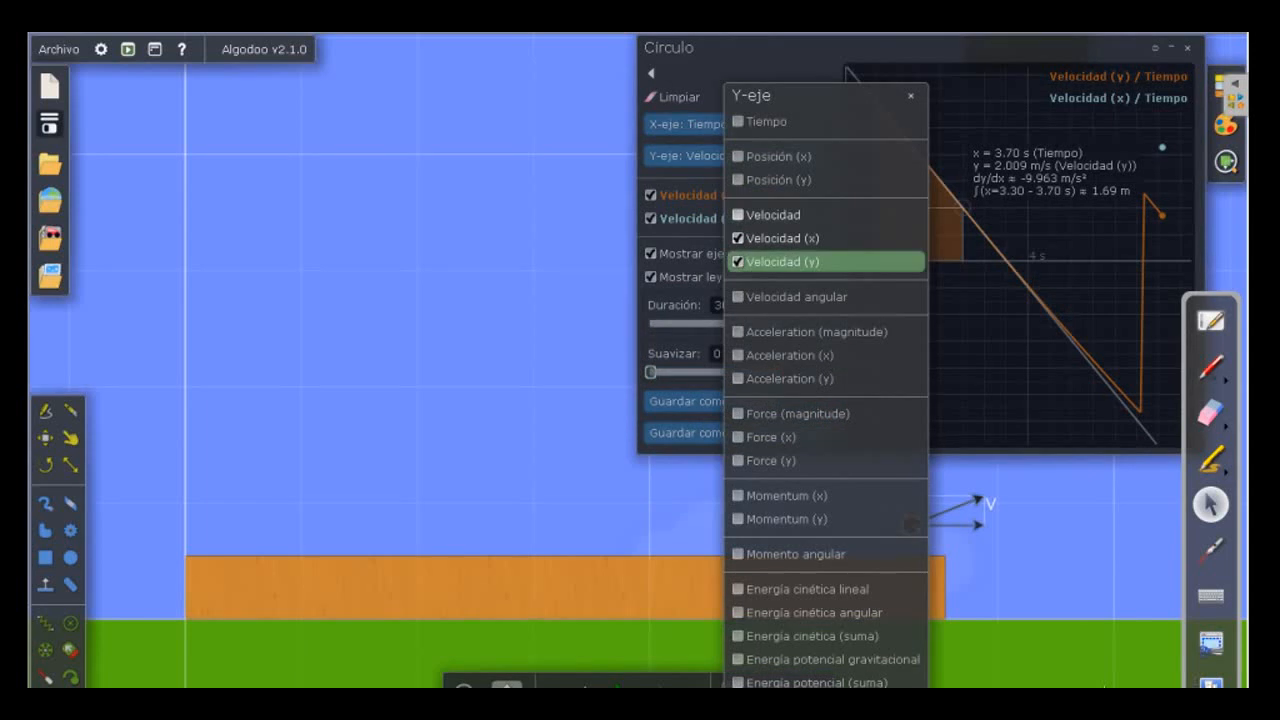
{"action": "left_click", "coordinate": [910, 95]}
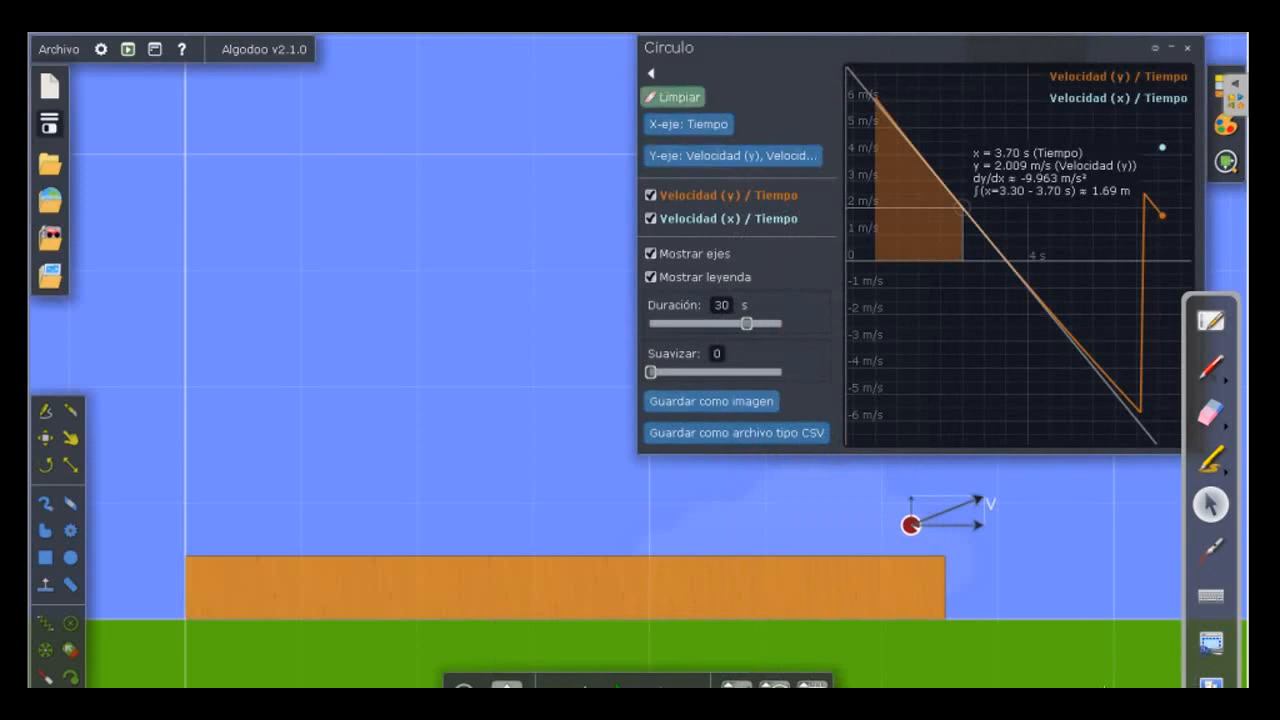
{"action": "left_click", "coordinate": [675, 97]}
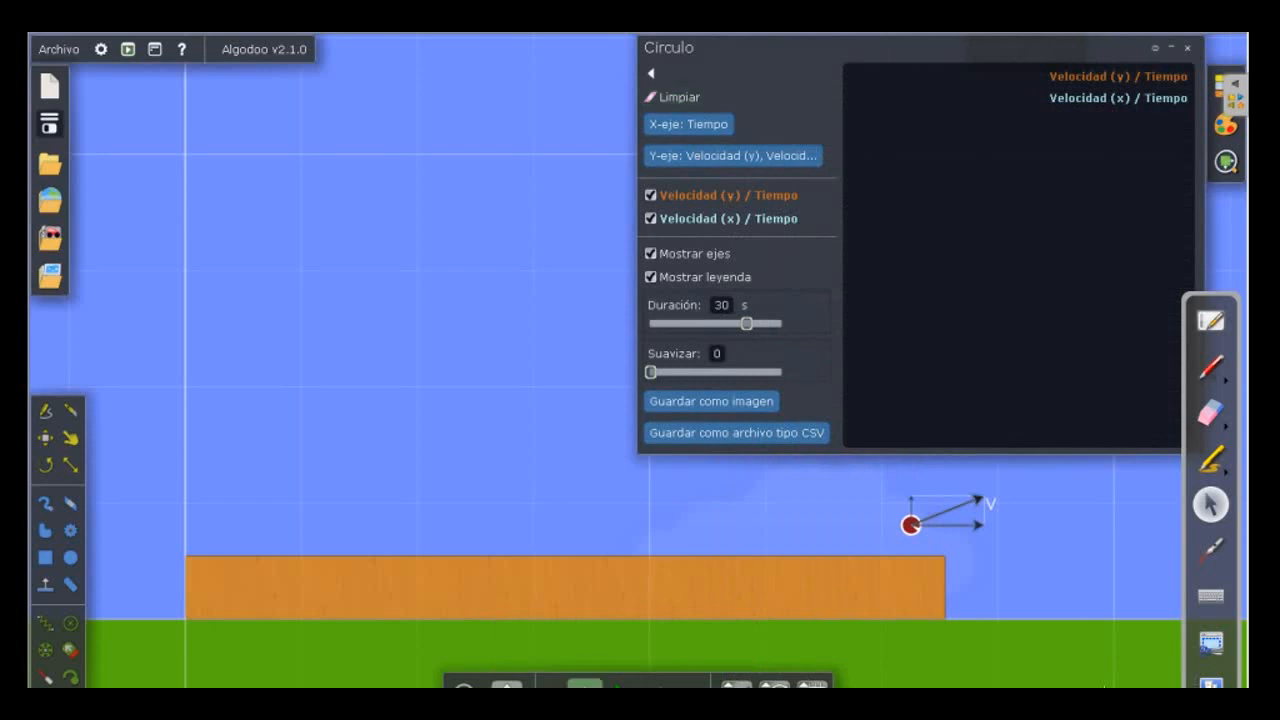
{"action": "left_click", "coordinate": [585, 685]}
{"action": "left_click", "coordinate": [585, 685]}
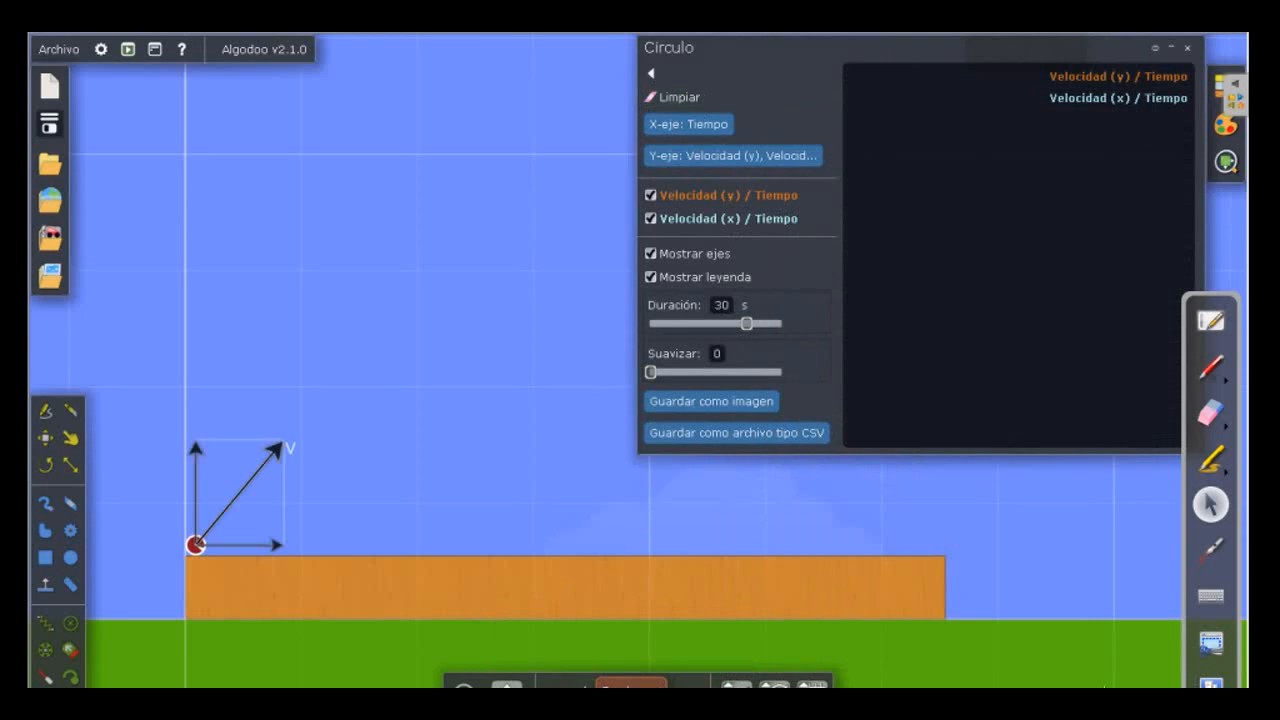
Run the launch until the ball lands, pause it, and measure both velocity component curves.
{"action": "left_click", "coordinate": [630, 684]}
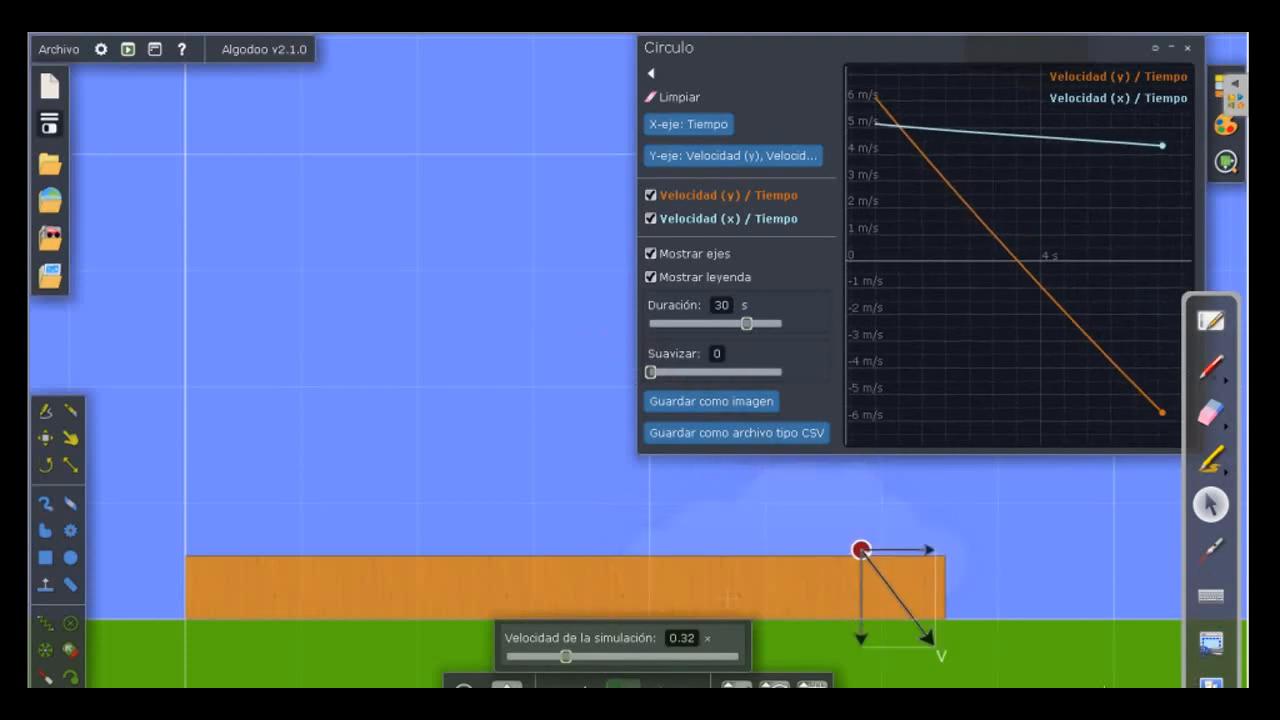
{"action": "mouse_move", "coordinate": [911, 140]}
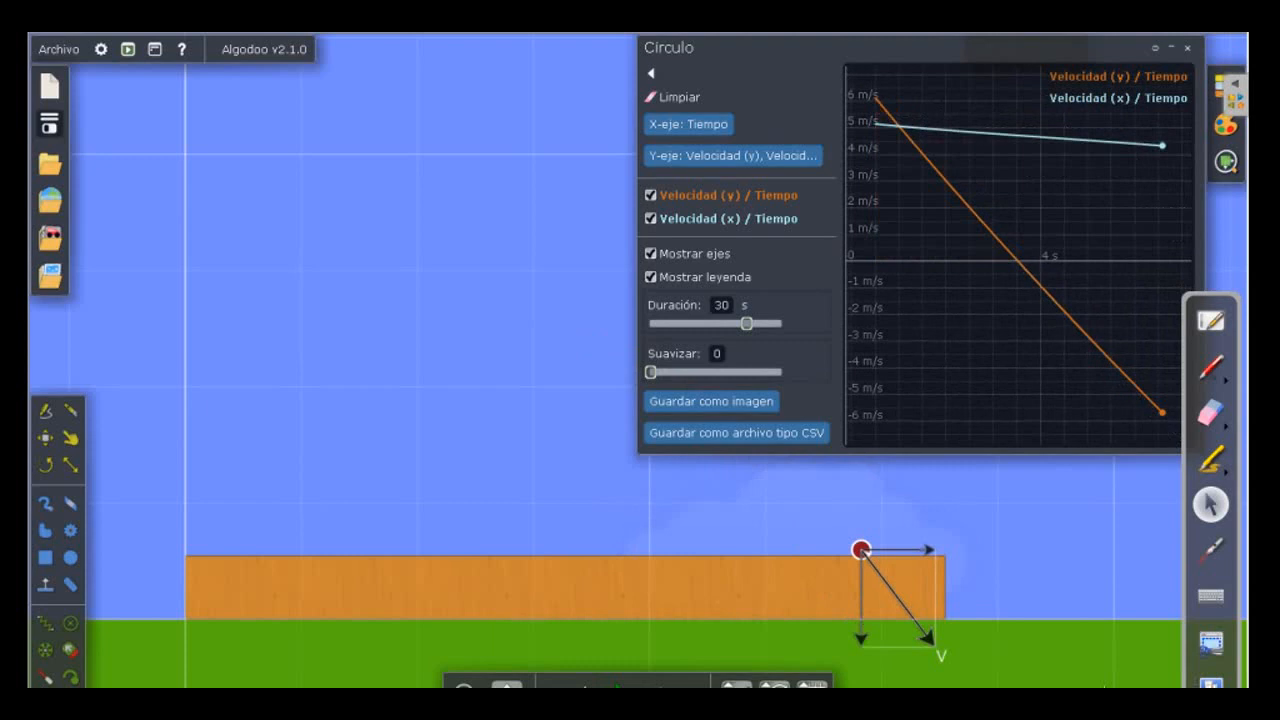
{"action": "mouse_move", "coordinate": [1001, 135]}
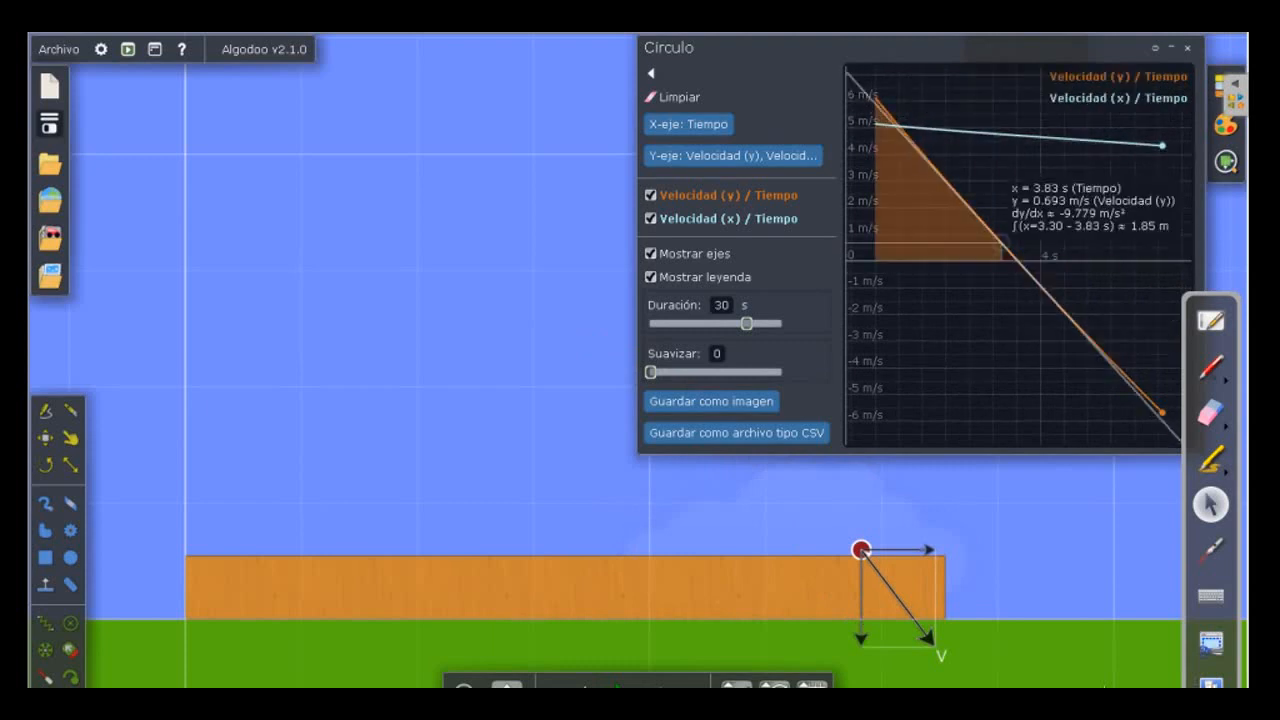
{"action": "mouse_move", "coordinate": [876, 122]}
{"action": "left_mouse_down"}
{"action": "mouse_move", "coordinate": [1010, 240]}
{"action": "mouse_move", "coordinate": [880, 140]}
{"action": "mouse_move", "coordinate": [895, 124]}
{"action": "mouse_move", "coordinate": [1162, 145]}
{"action": "mouse_move", "coordinate": [1151, 145]}
{"action": "left_mouse_up"}
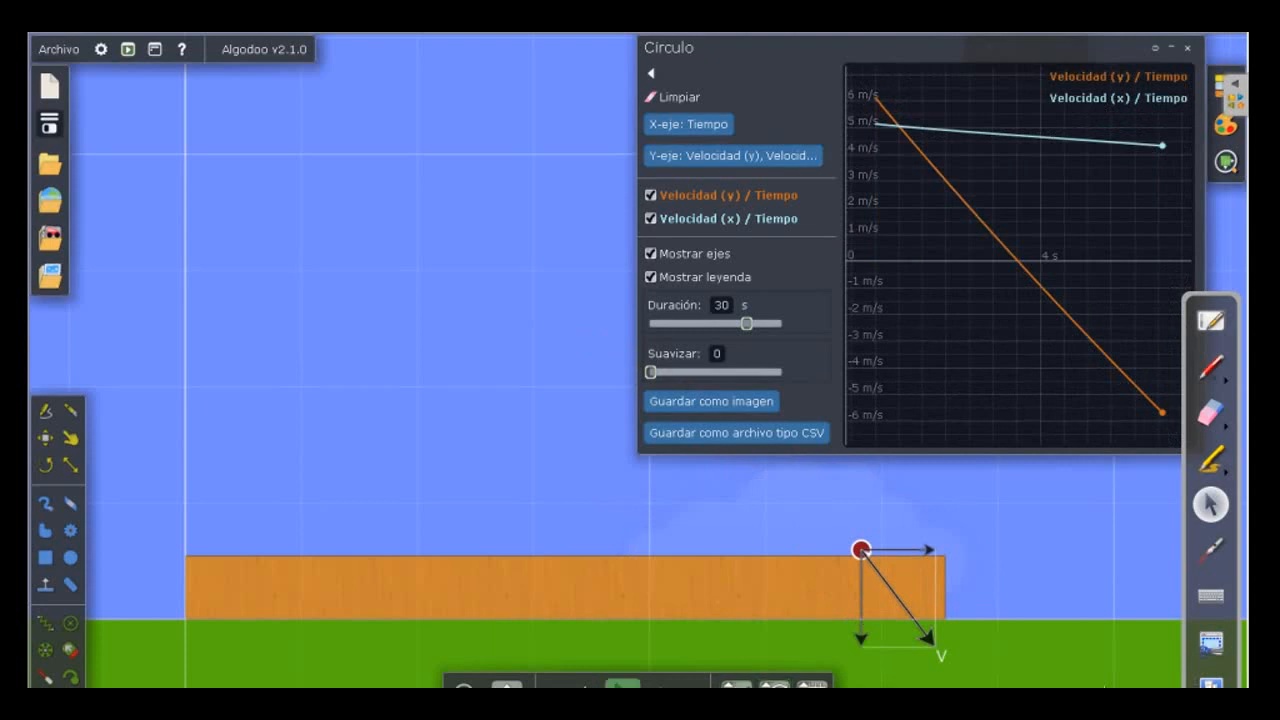
Undo the run to the launch position and inspect the air friction settings.
{"action": "left_click", "coordinate": [585, 685]}
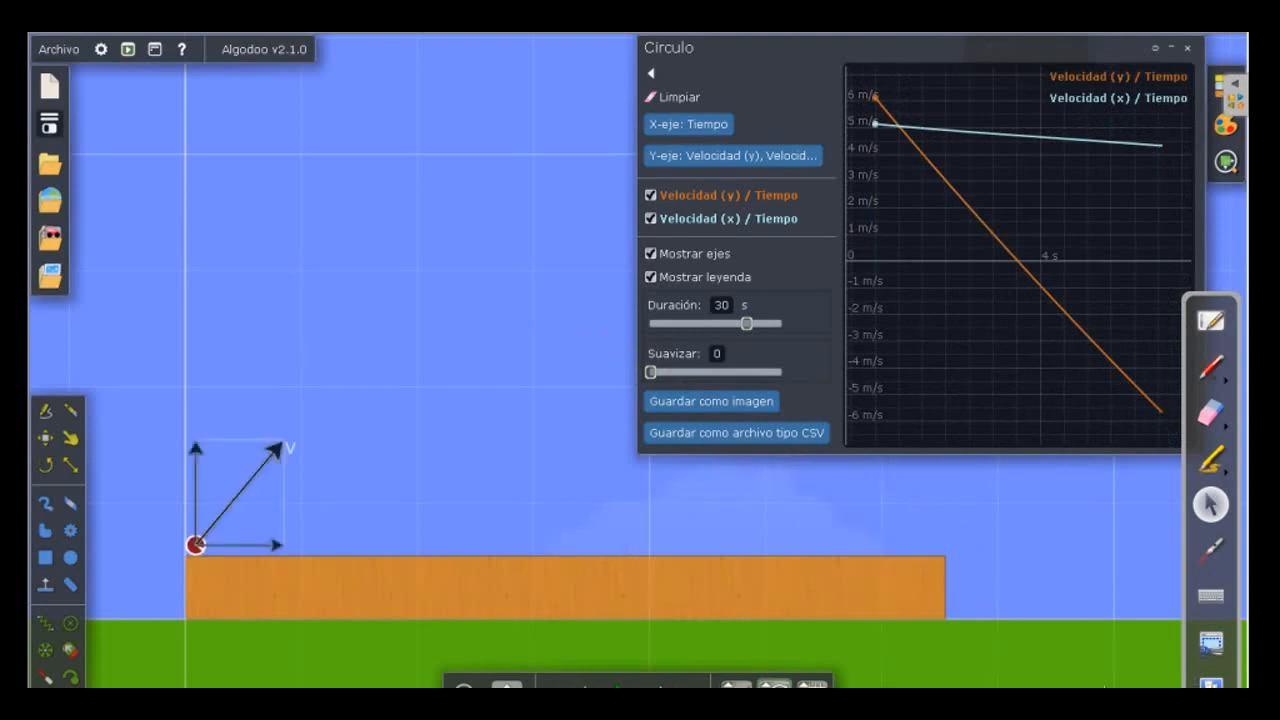
{"action": "left_click", "coordinate": [769, 685]}
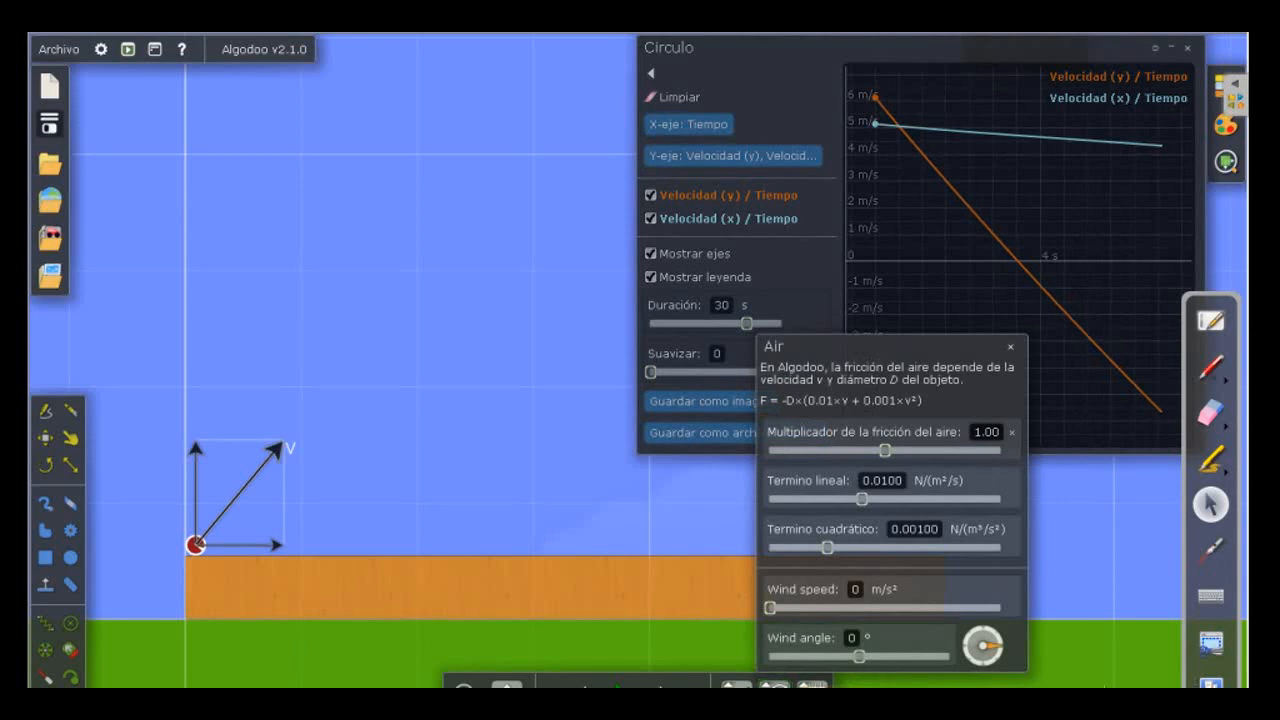
{"action": "left_click", "coordinate": [661, 646]}
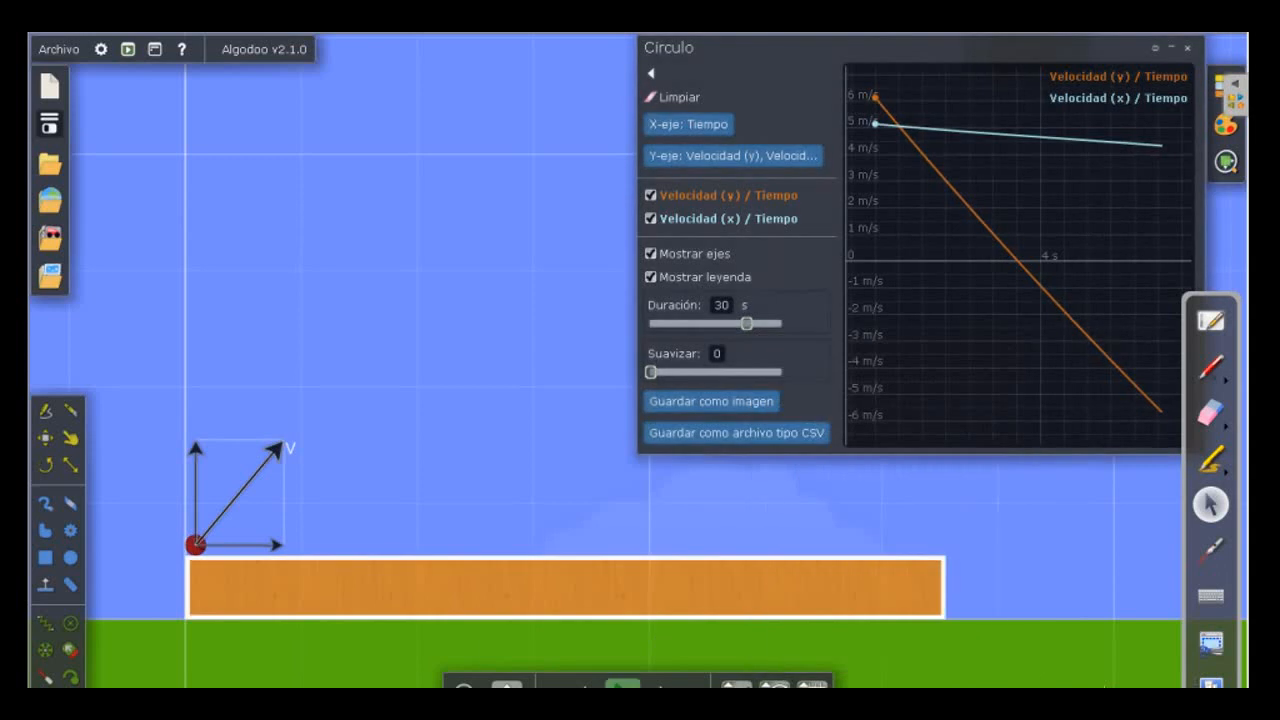
Rerun the launch past the first bounce, pause it, and undo the run to the launch position.
{"action": "right_click", "coordinate": [621, 685]}
{"action": "key", "text": "space"}
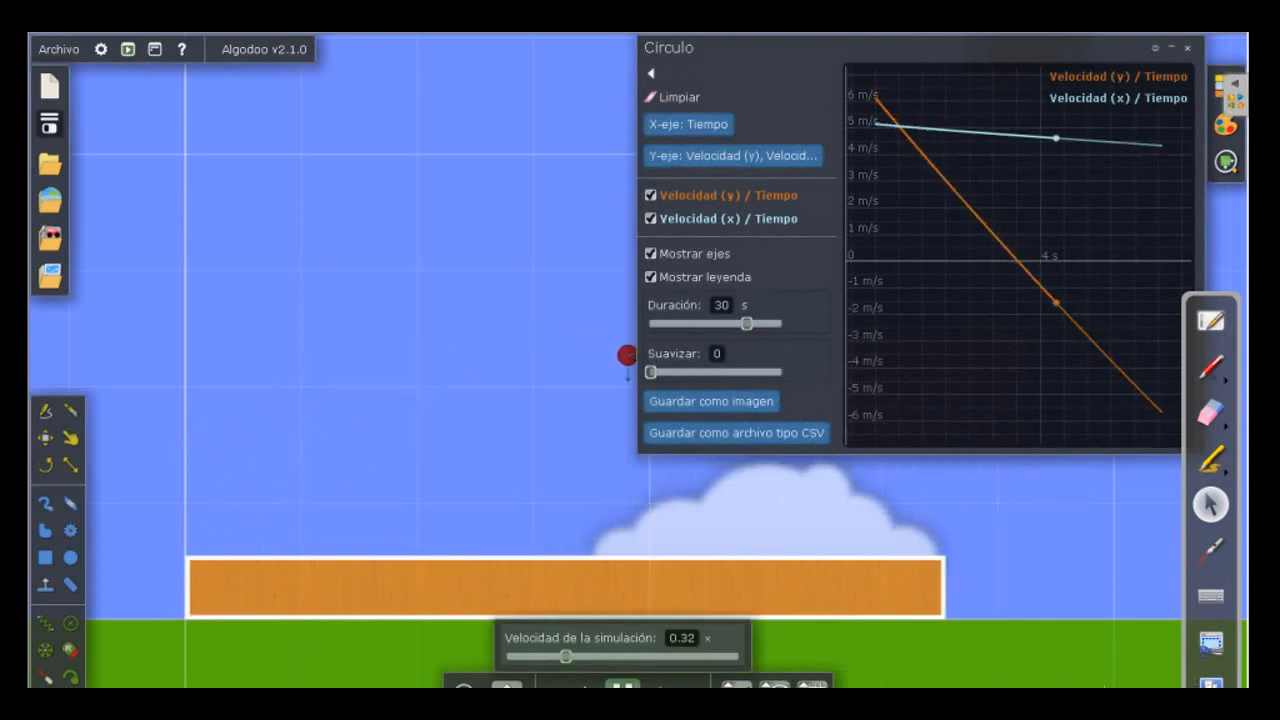
{"action": "key", "text": "space"}
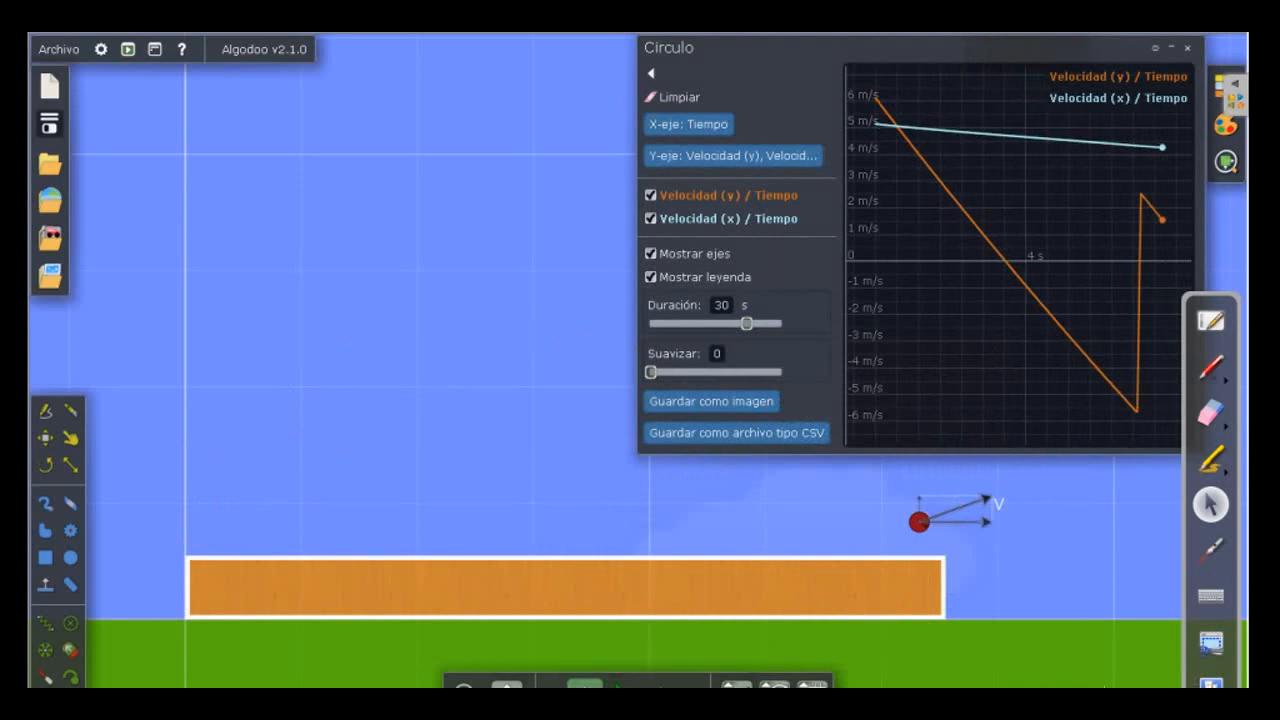
{"action": "left_click", "coordinate": [585, 686]}
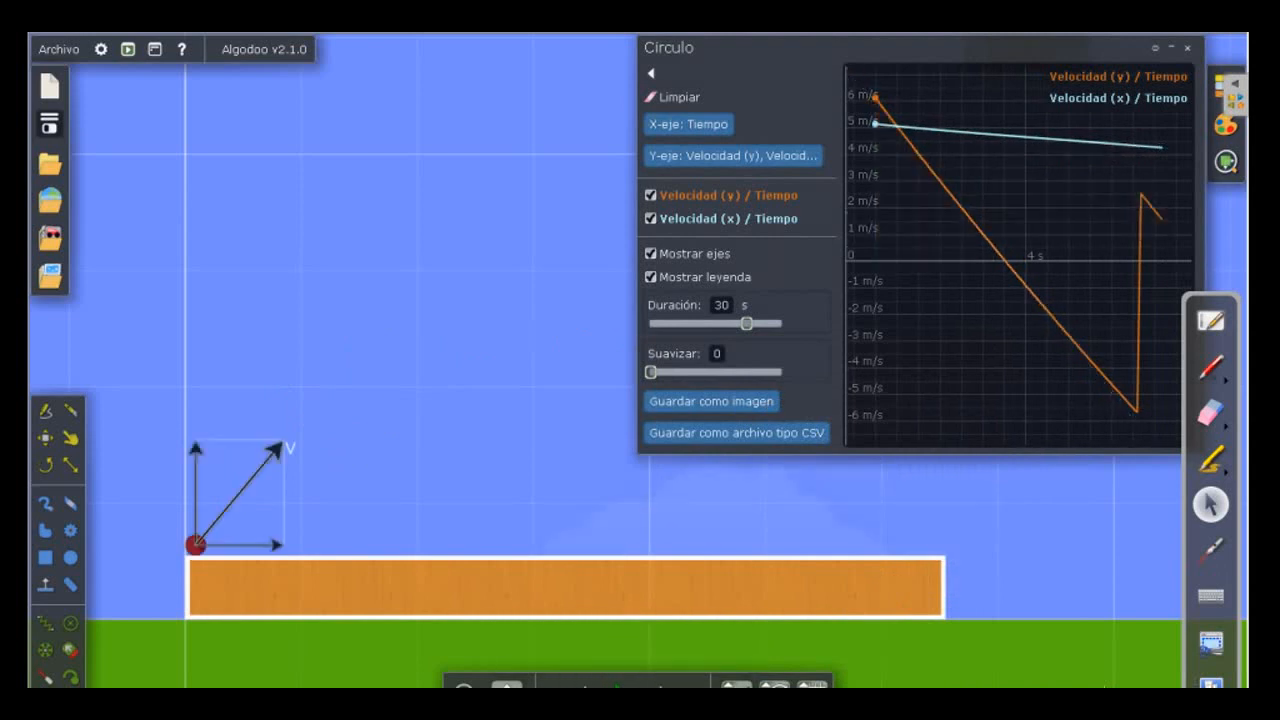
Remove Velocidad (y) from the graph's Y axis and add it back alongside Velocidad (x).
{"action": "left_click", "coordinate": [733, 155]}
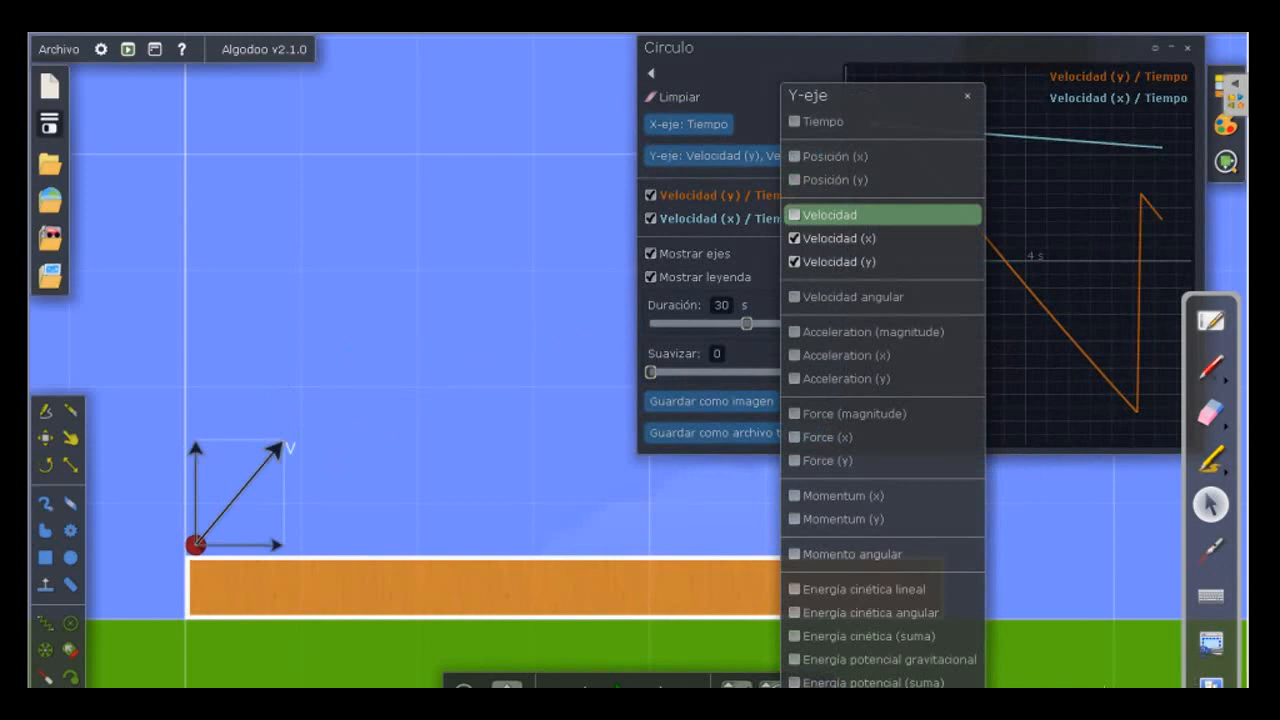
{"action": "left_click", "coordinate": [794, 261]}
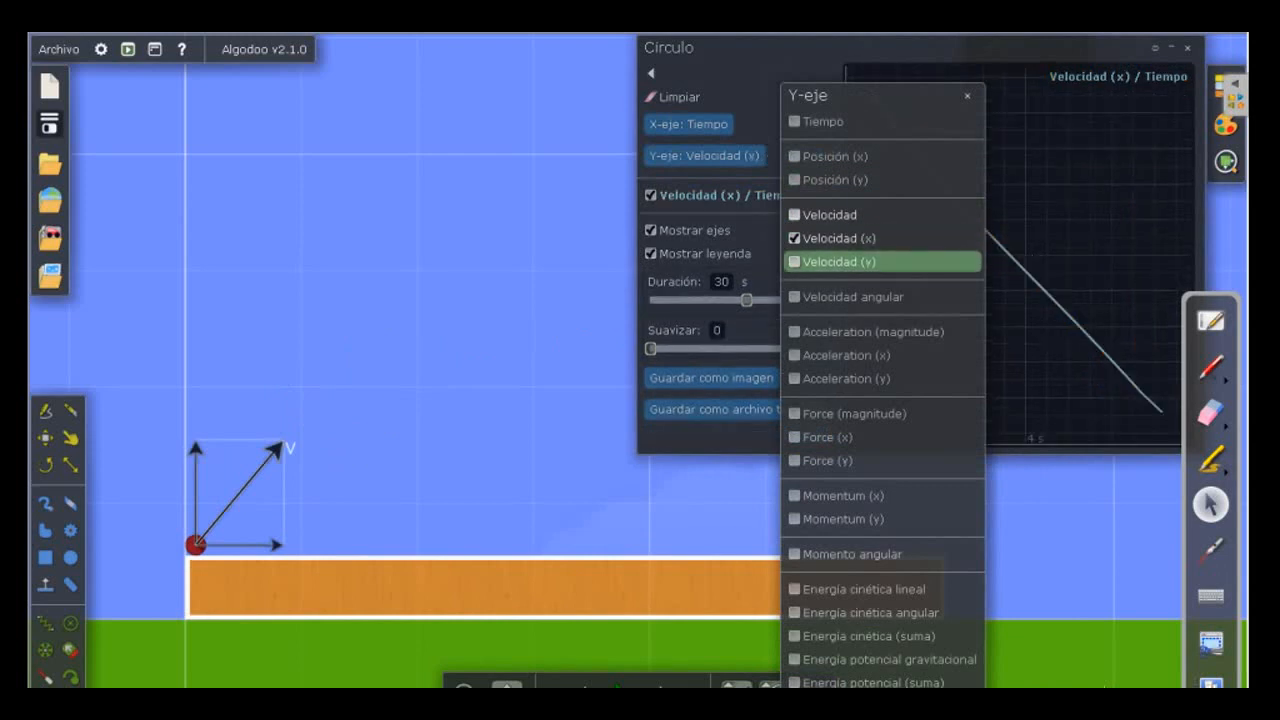
{"action": "left_click", "coordinate": [794, 261]}
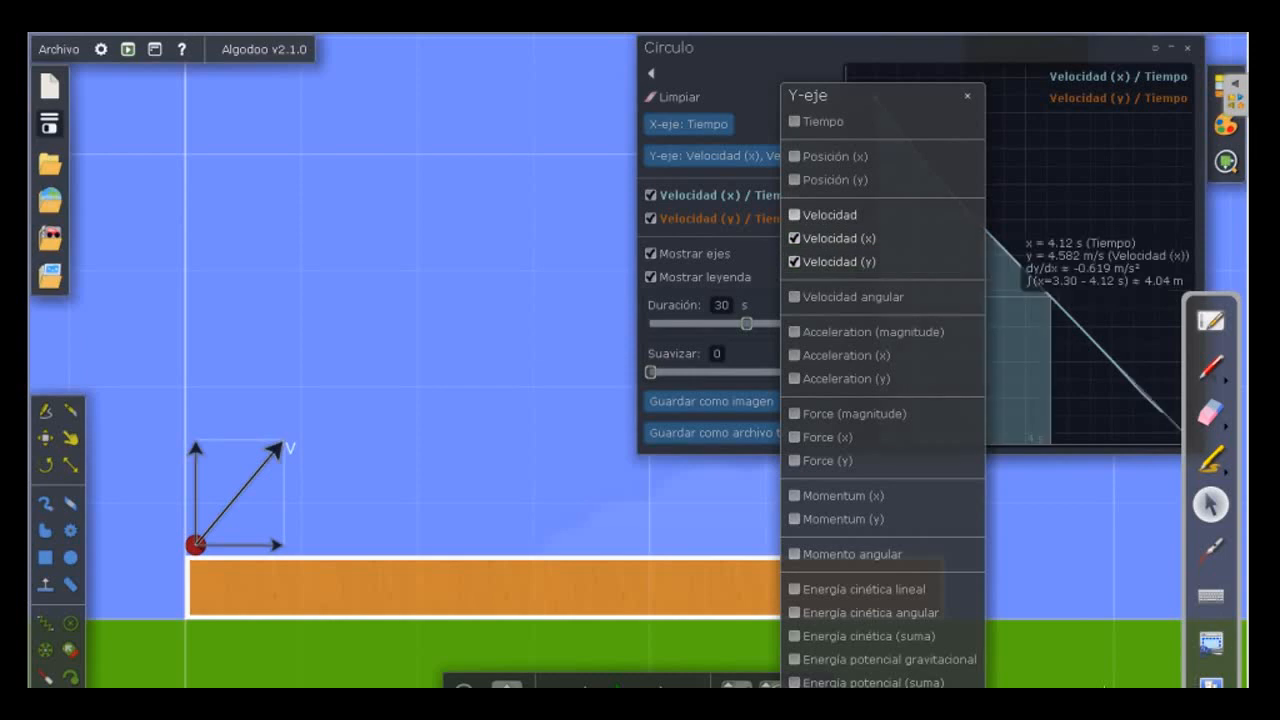
{"action": "right_click", "coordinate": [570, 467]}
{"action": "mouse_move", "coordinate": [620, 524]}
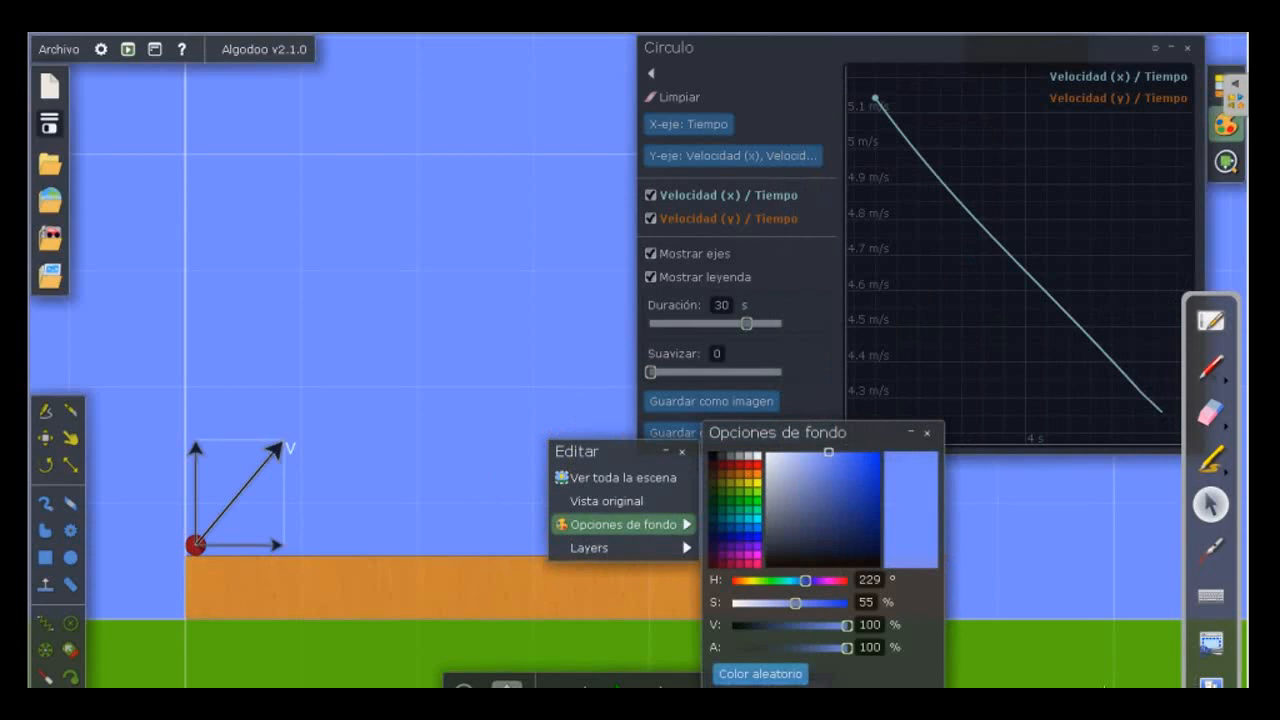
{"action": "left_click", "coordinate": [1226, 160]}
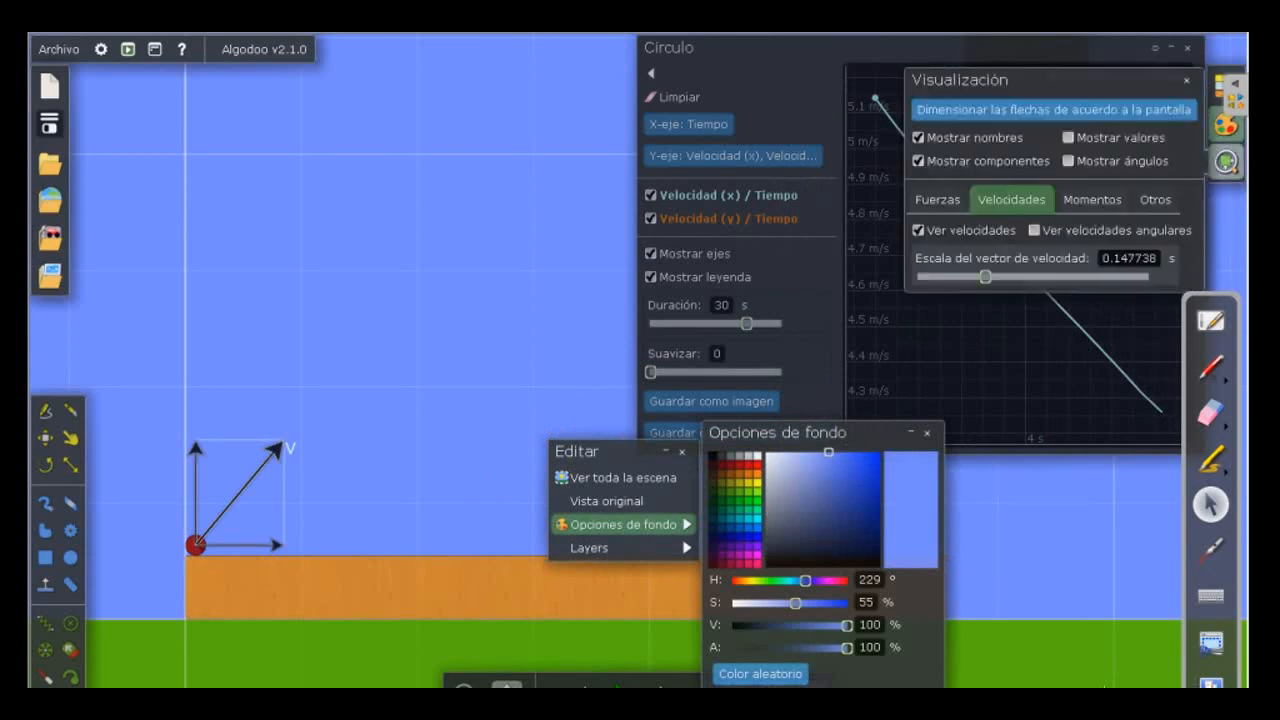
{"action": "left_click", "coordinate": [631, 614]}
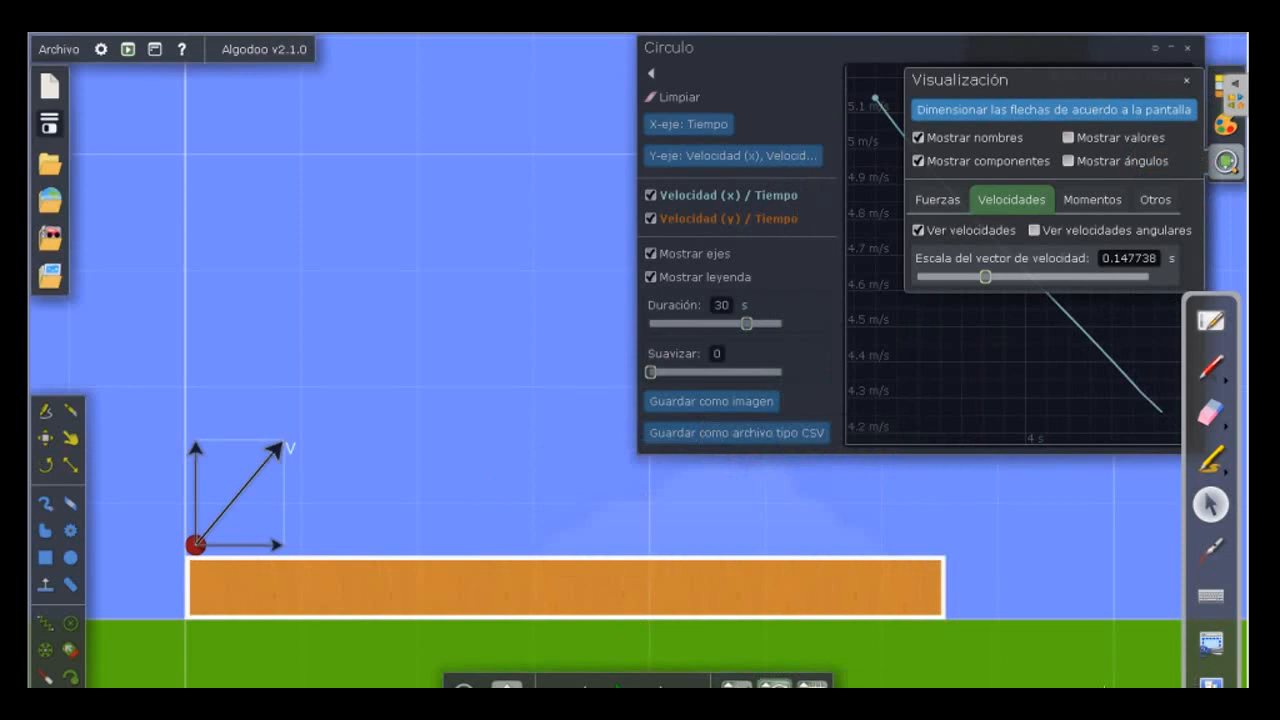
Set the air friction multiplier to 0 and close the air friction and visualization settings.
{"action": "left_click", "coordinate": [774, 686]}
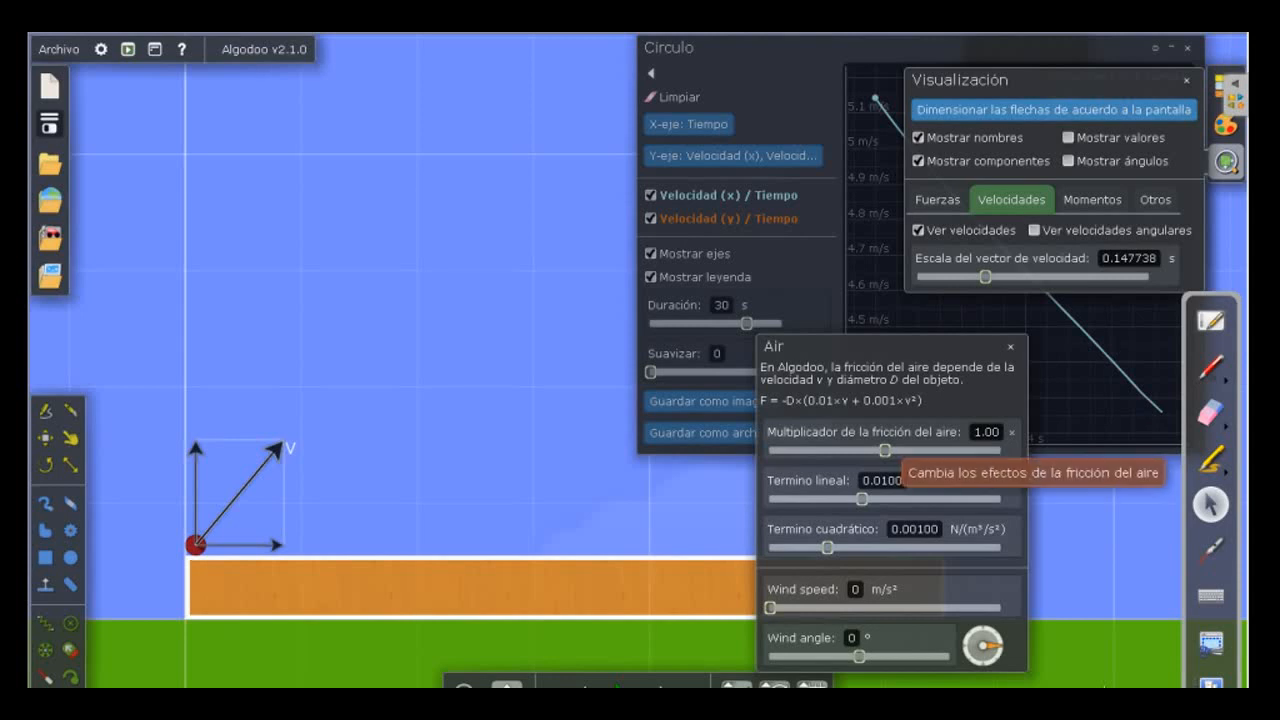
{"action": "left_click_drag", "start_coordinate": [885, 451], "coordinate": [770, 451]}
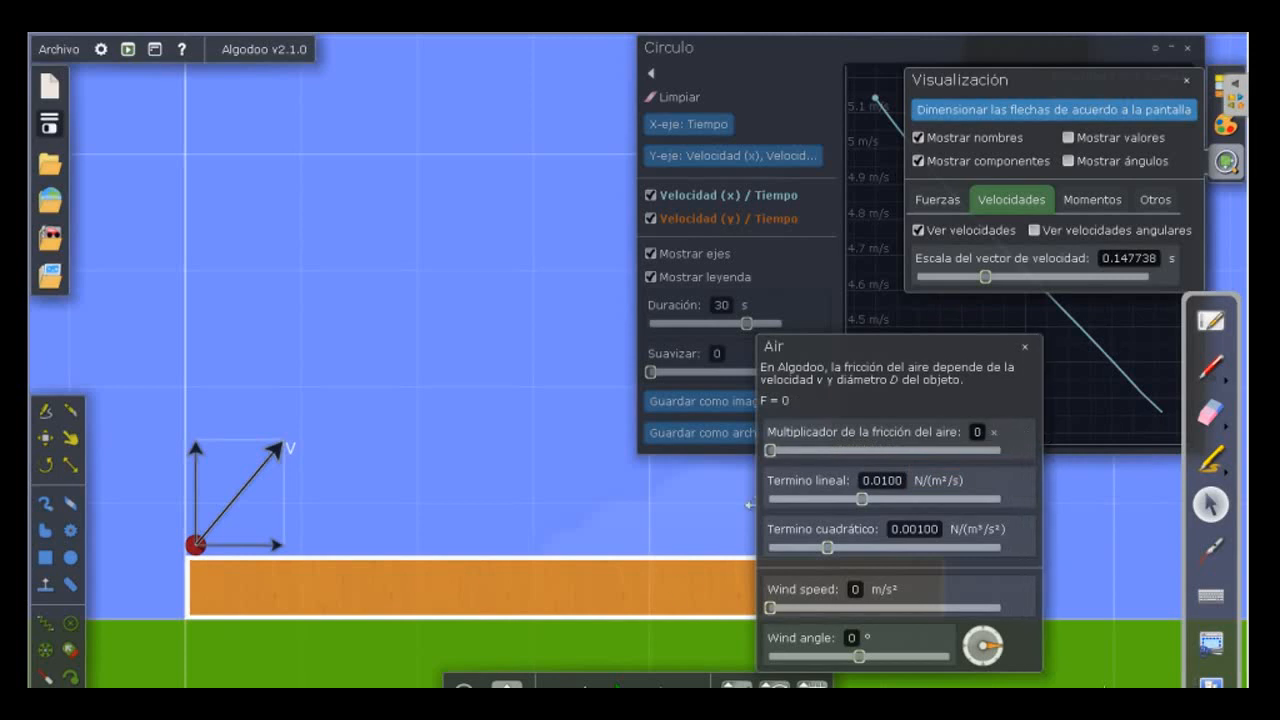
{"action": "left_click", "coordinate": [667, 611]}
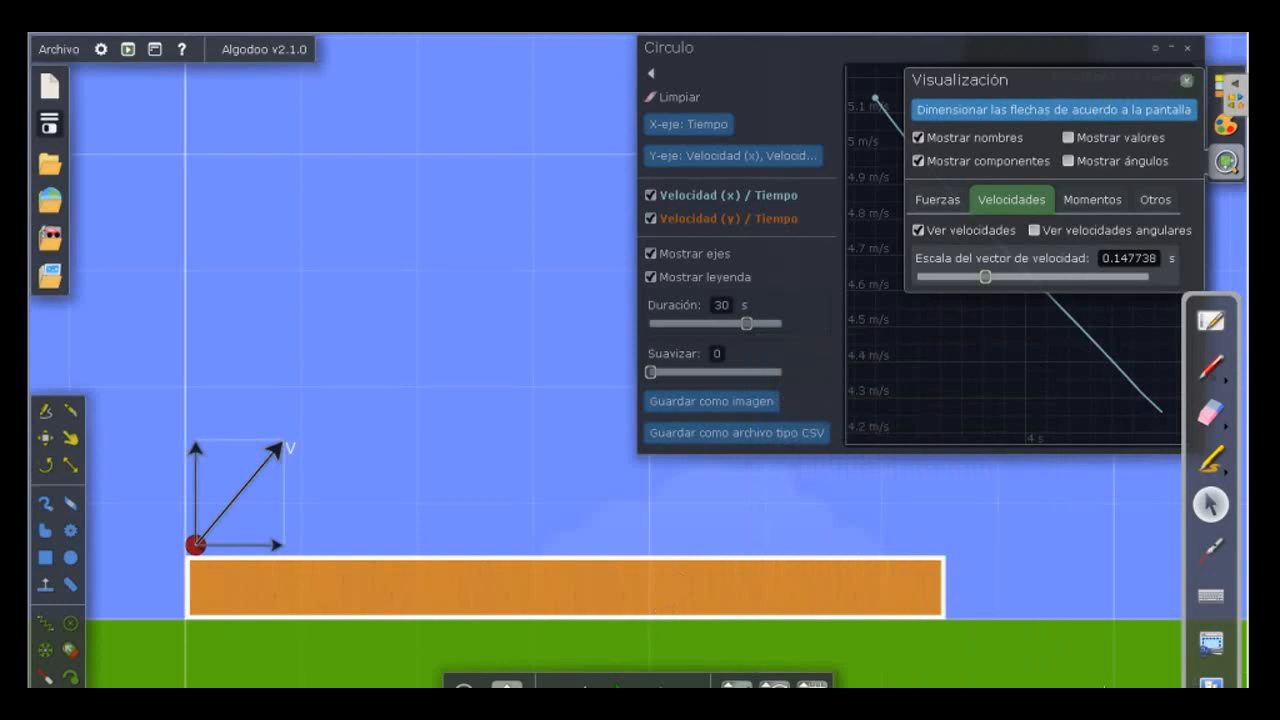
{"action": "left_click", "coordinate": [1186, 79]}
Clear the velocity graph, run the launch without air friction past the first bounce, and pause it.
{"action": "left_click", "coordinate": [674, 96]}
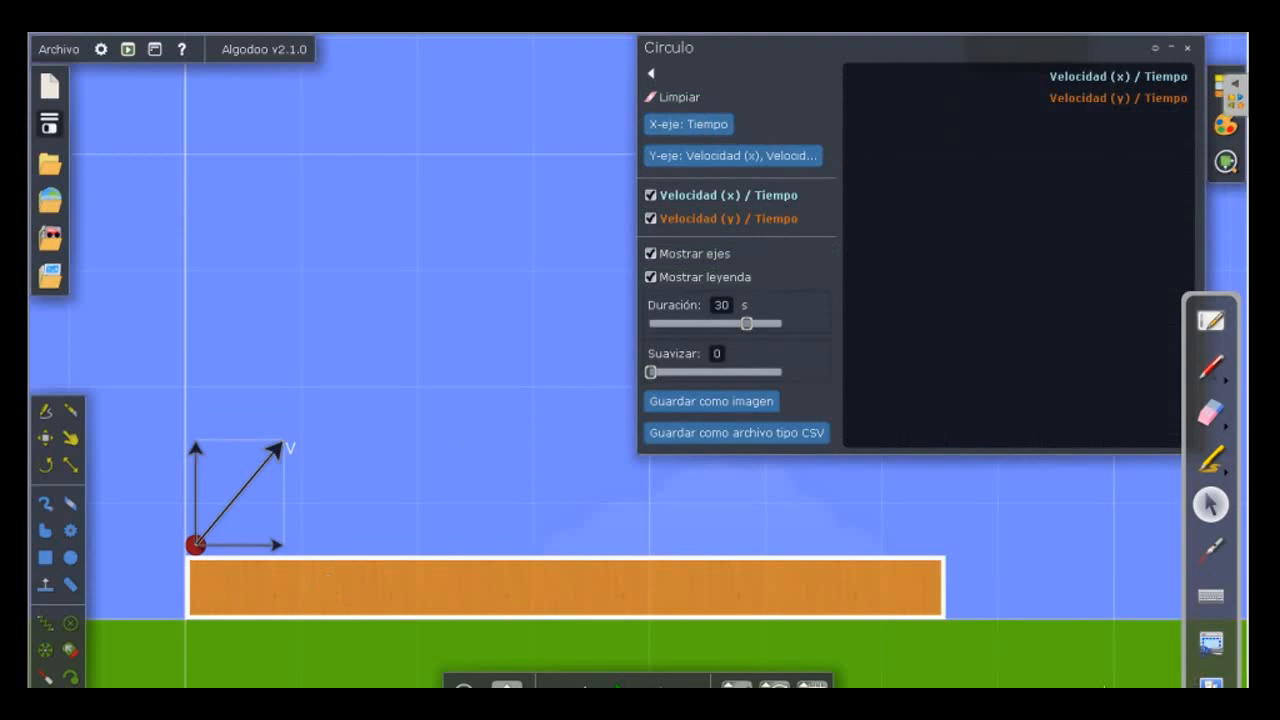
{"action": "left_click", "coordinate": [622, 686]}
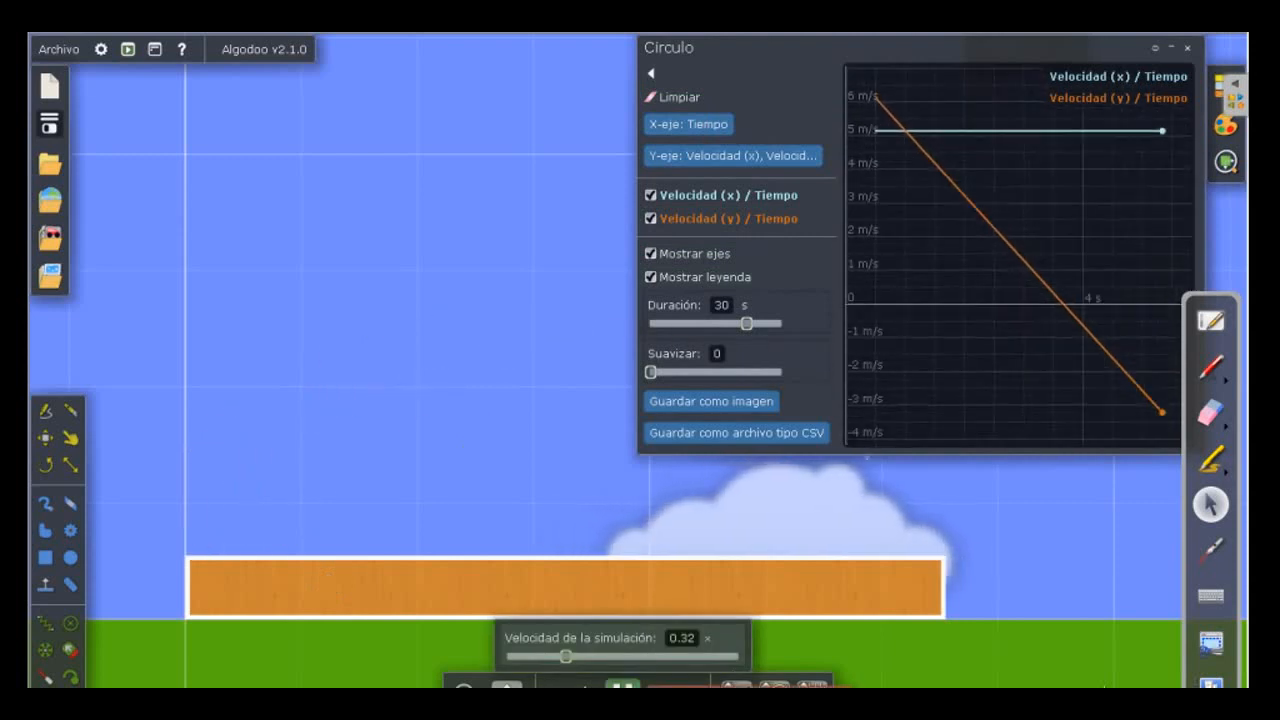
{"action": "left_click", "coordinate": [622, 686]}
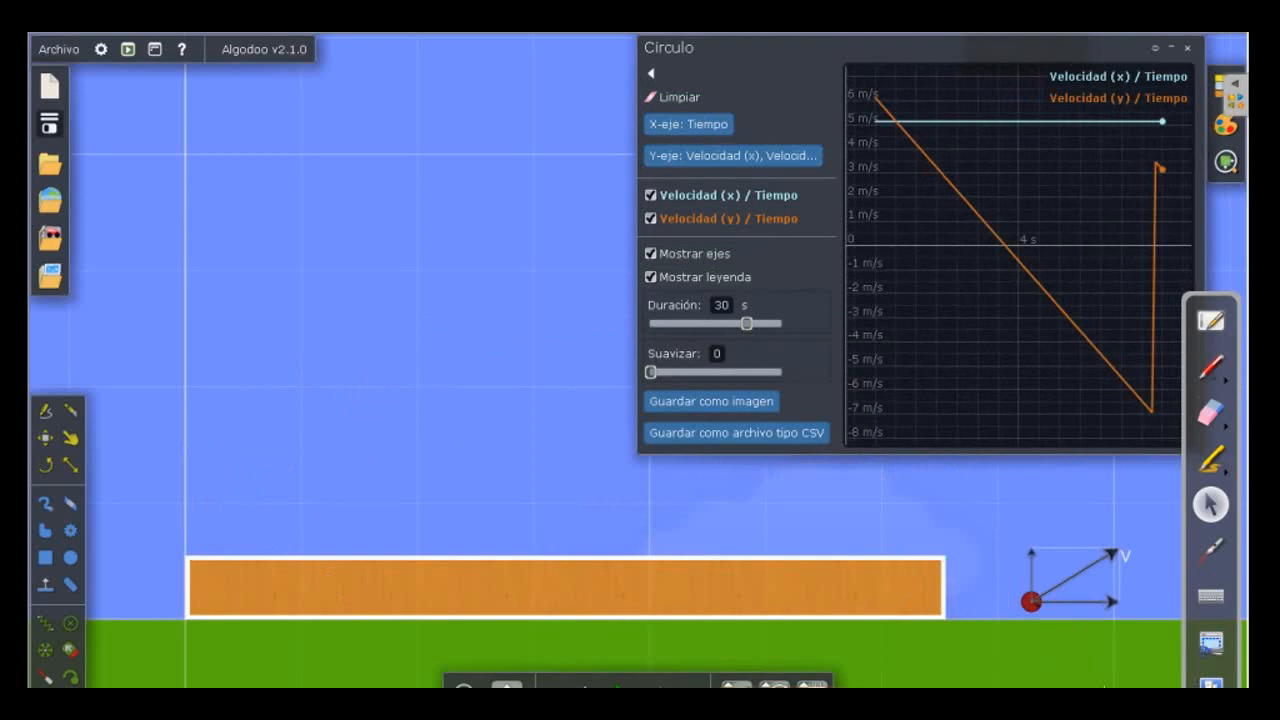
Measure the slope of the Velocidad (y) curve and the area under it from launch to the first impact.
{"action": "mouse_move", "coordinate": [922, 153]}
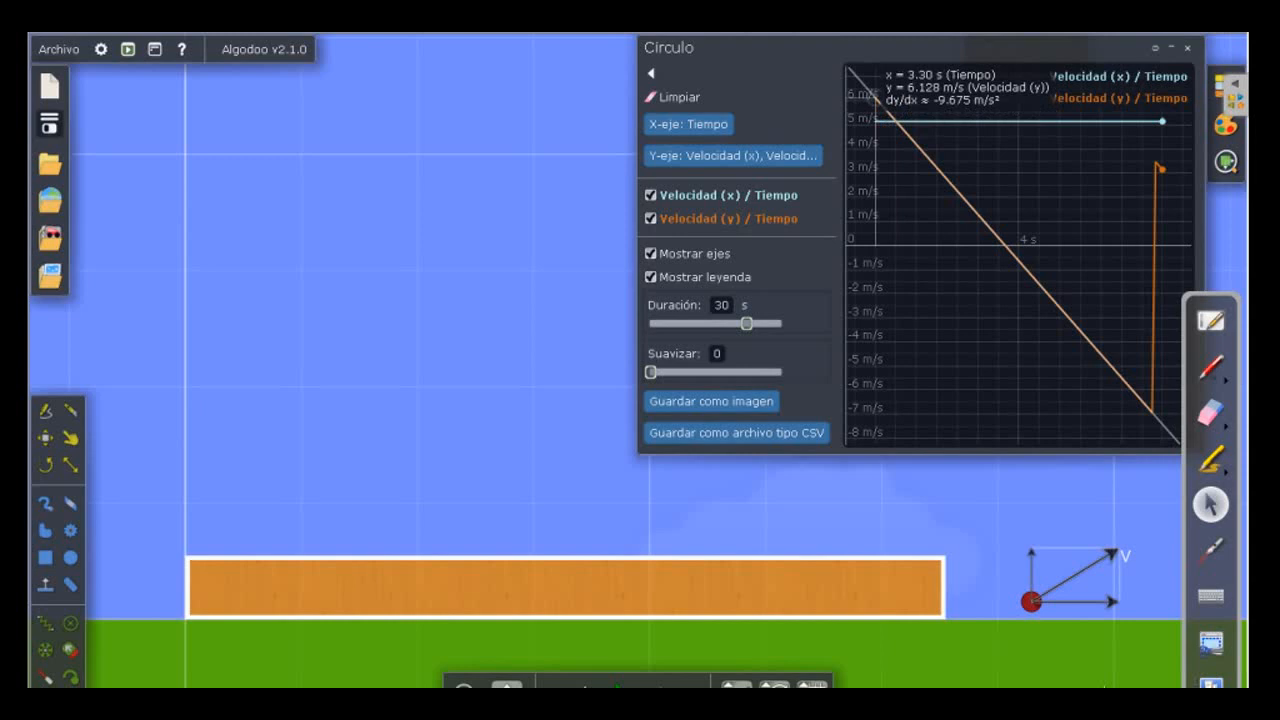
{"action": "mouse_move", "coordinate": [876, 96]}
{"action": "left_mouse_down"}
{"action": "mouse_move", "coordinate": [1063, 330]}
{"action": "mouse_move", "coordinate": [1120, 318]}
{"action": "mouse_move", "coordinate": [1150, 410]}
{"action": "left_mouse_up"}
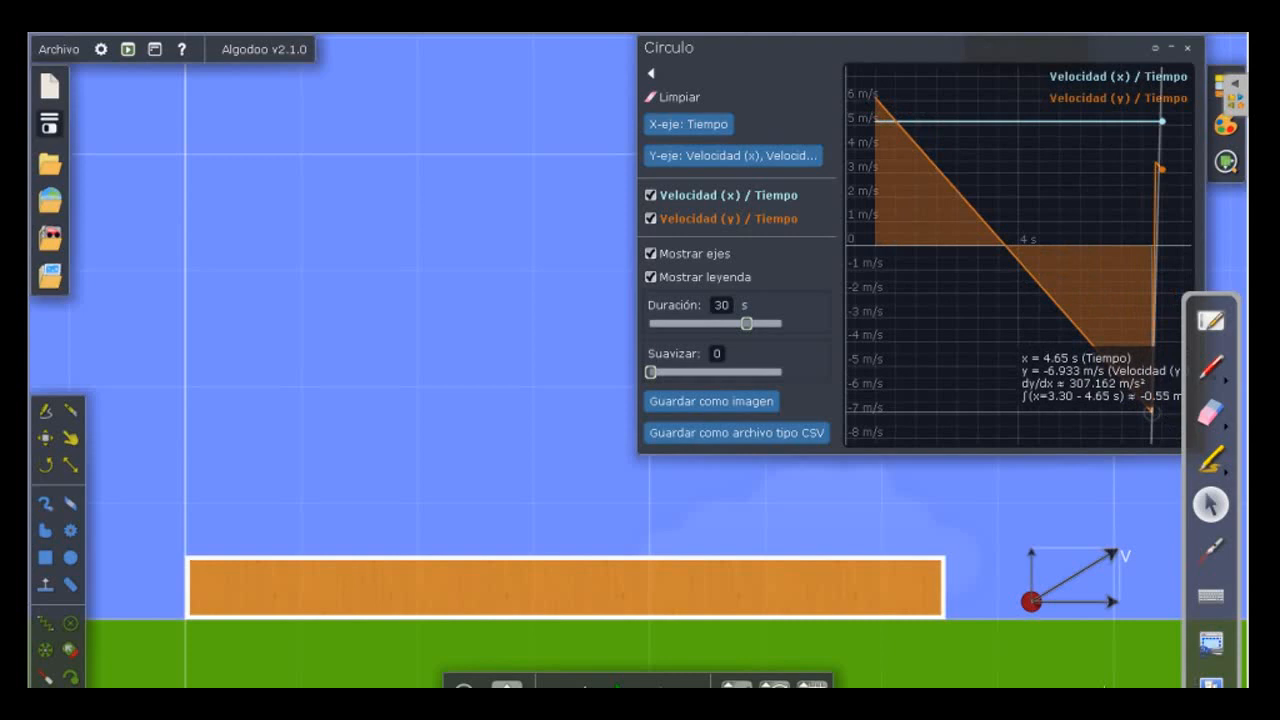
{"action": "left_click_drag", "start_coordinate": [1150, 410], "coordinate": [1151, 410]}
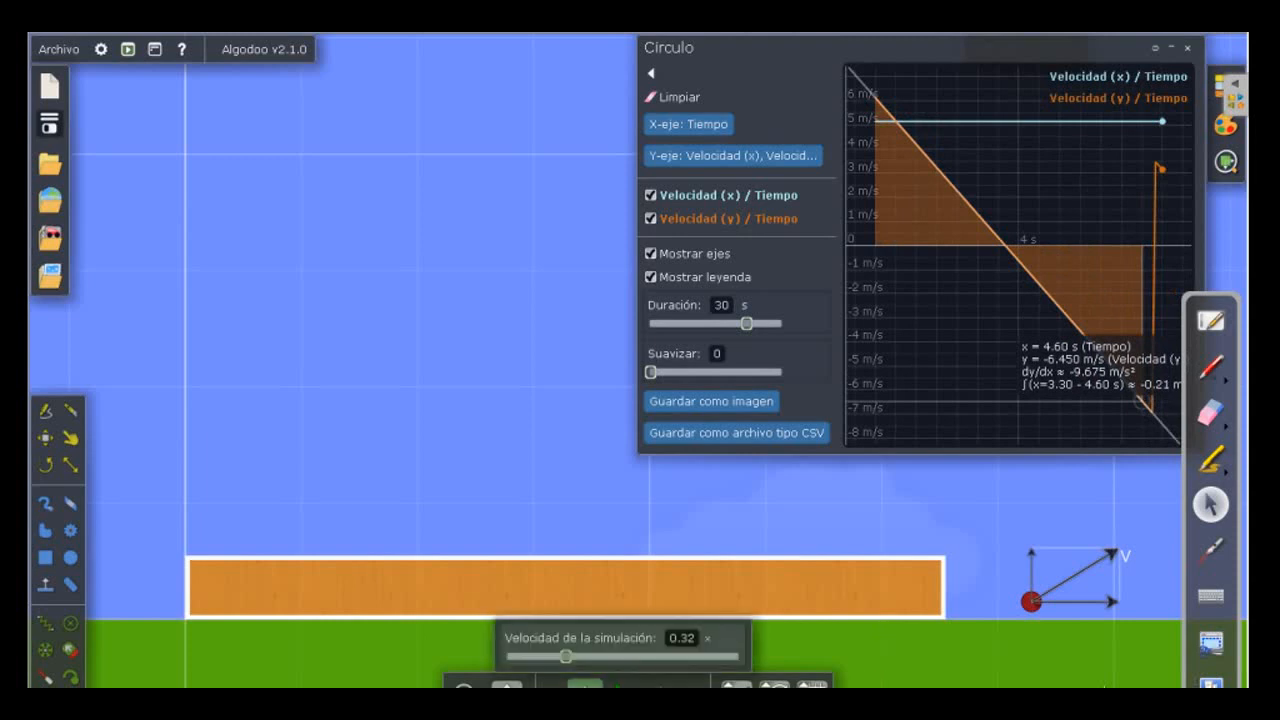
Undo the run to the launch position, rerun it past the first bounce, and pause it.
{"action": "left_click", "coordinate": [586, 687]}
{"action": "left_click", "coordinate": [640, 687]}
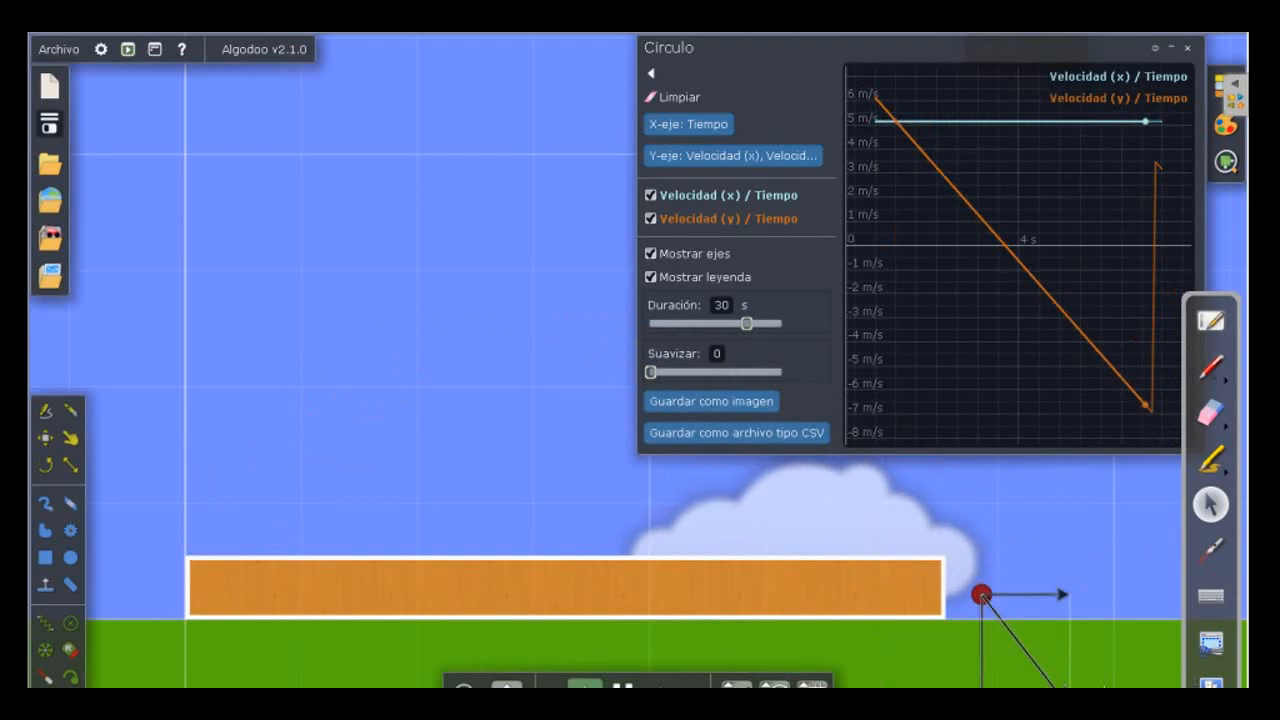
{"action": "left_click", "coordinate": [623, 687]}
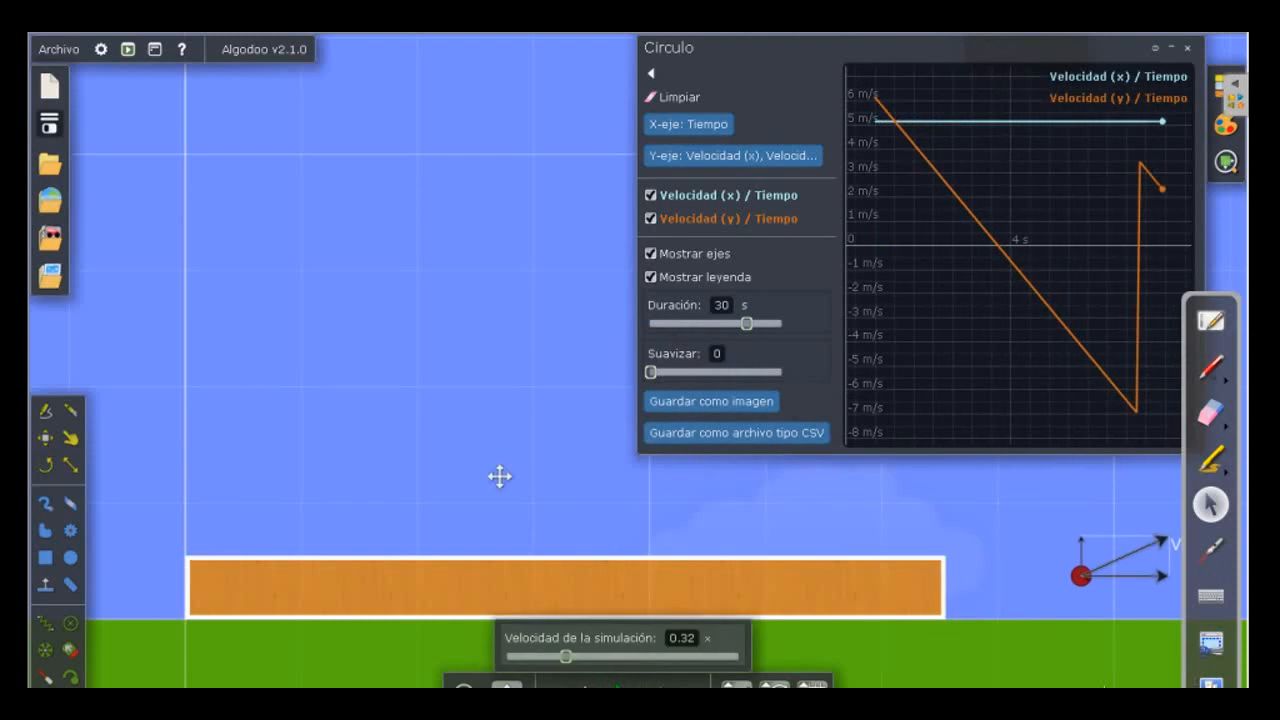